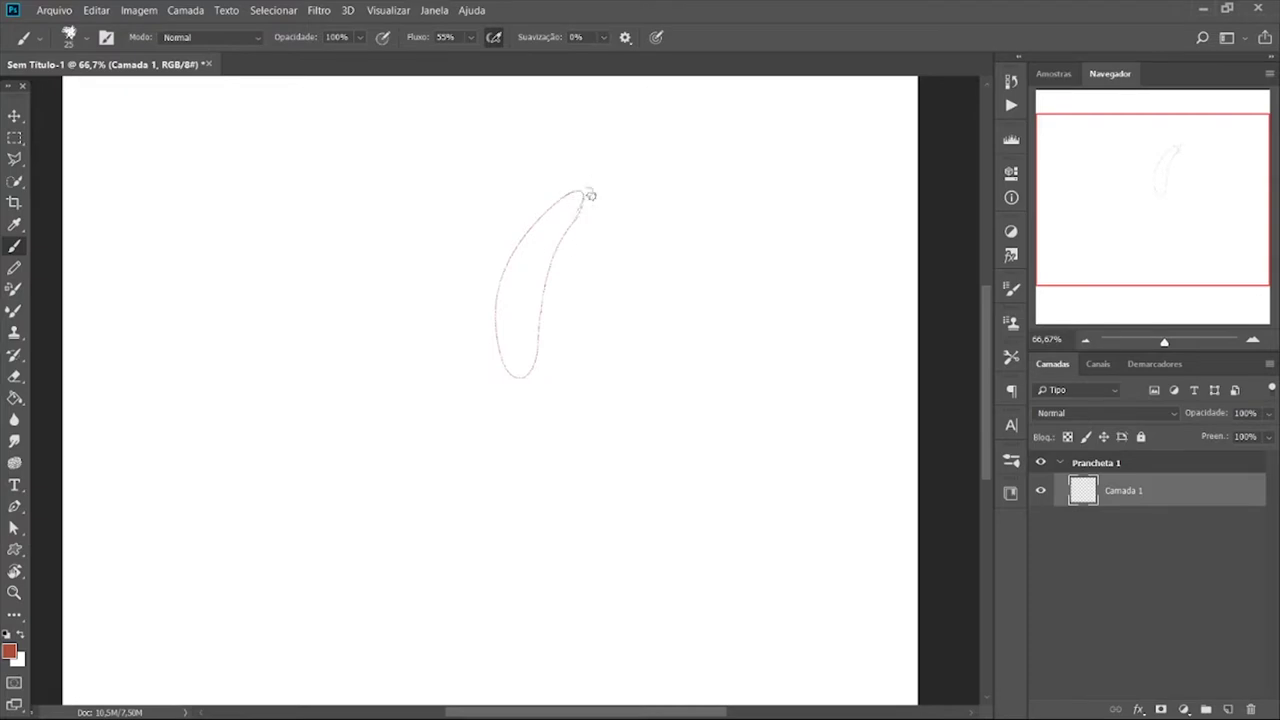
# - Draw the second long hanging outline on the right in red
pyautogui.moveTo(630, 205); pyautogui.dragTo(639, 215)
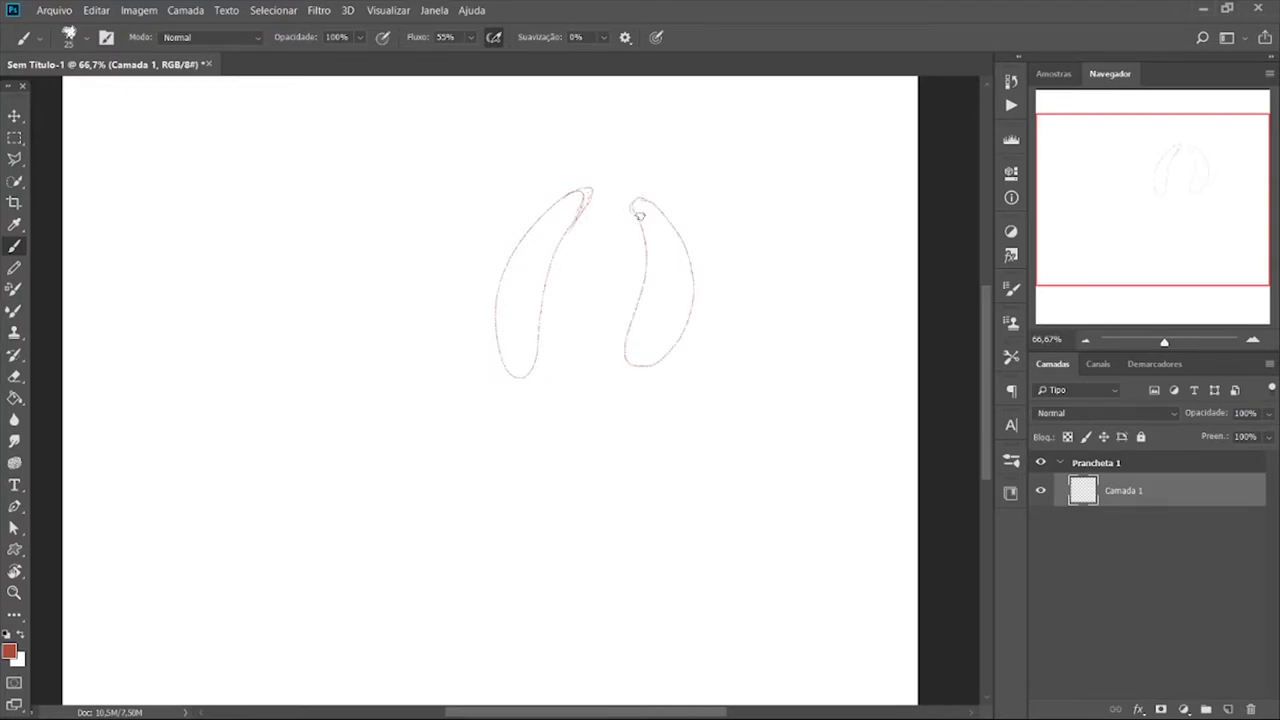
pyautogui.scroll(2, 646, 298)
pyautogui.moveTo(400, 340)
pyautogui.mouseDown()
pyautogui.moveTo(420, 380)
pyautogui.moveTo(530, 386)
pyautogui.mouseUp()
pyautogui.hotkey('ctrl', 'z')
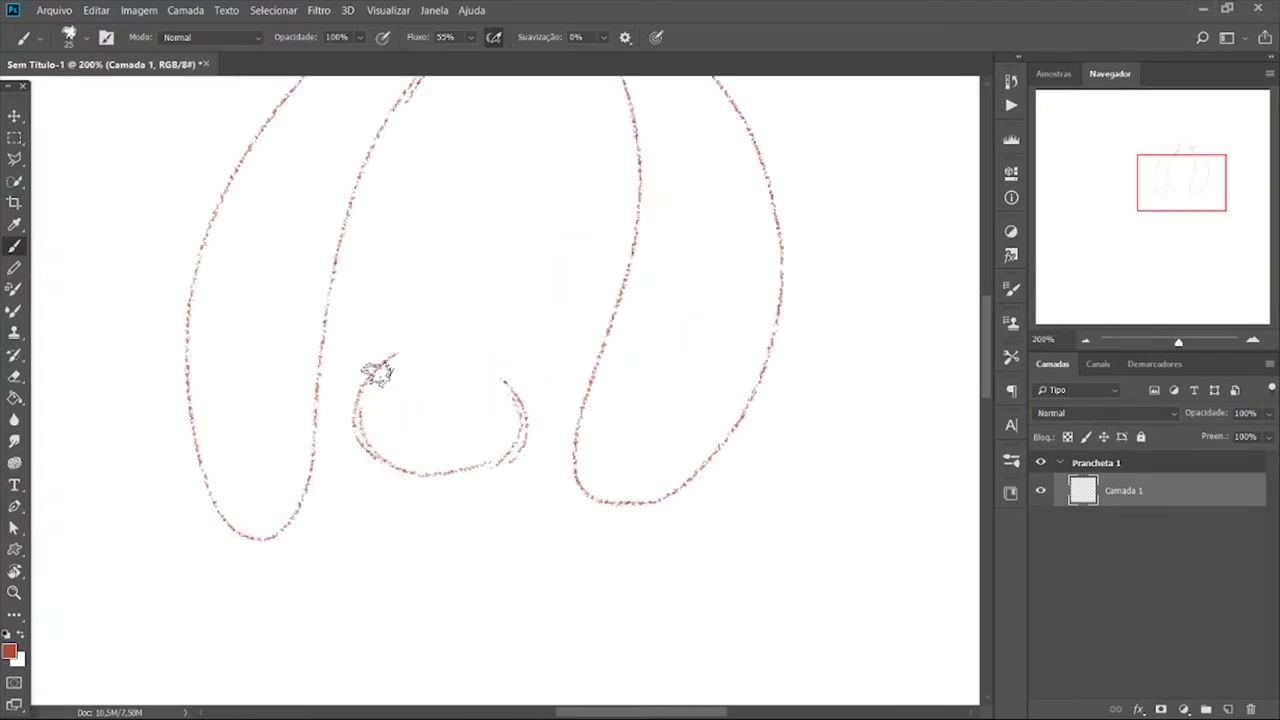
# - Sketch the small curled features between the outlines and darken their edges
pyautogui.moveTo(380, 366); pyautogui.dragTo(478, 400)
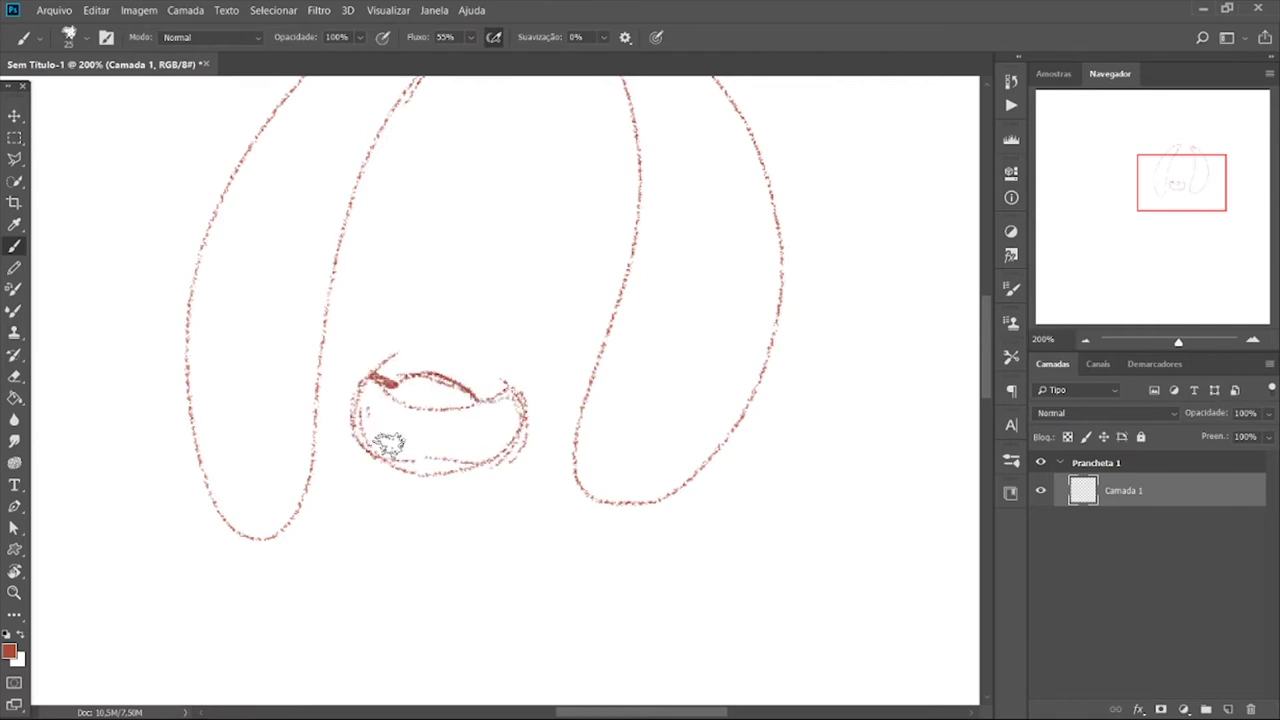
pyautogui.moveTo(386, 446)
pyautogui.mouseDown()
pyautogui.moveTo(457, 471)
pyautogui.moveTo(466, 451)
pyautogui.moveTo(461, 469)
pyautogui.mouseUp()
pyautogui.moveTo(375, 376); pyautogui.dragTo(354, 442)
pyautogui.moveTo(507, 367); pyautogui.dragTo(521, 404)
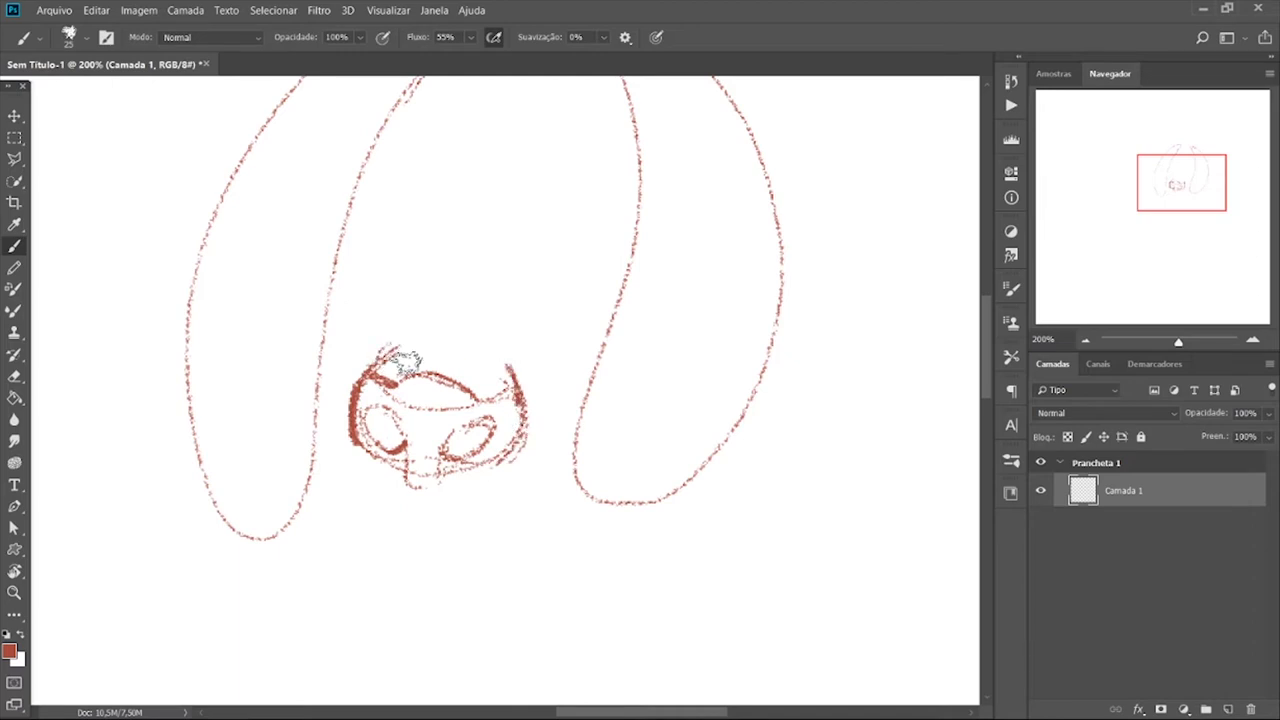
pyautogui.moveTo(405, 352)
pyautogui.mouseDown()
pyautogui.moveTo(443, 331)
pyautogui.moveTo(493, 167)
pyautogui.mouseUp()
# - Sketch the neck, shoulders and a rounded shape below the features
pyautogui.moveTo(386, 371); pyautogui.dragTo(420, 460)
pyautogui.moveTo(565, 355); pyautogui.dragTo(540, 480)
pyautogui.moveTo(412, 472)
pyautogui.mouseDown()
pyautogui.moveTo(505, 446)
pyautogui.moveTo(570, 490)
pyautogui.moveTo(470, 554)
pyautogui.mouseUp()
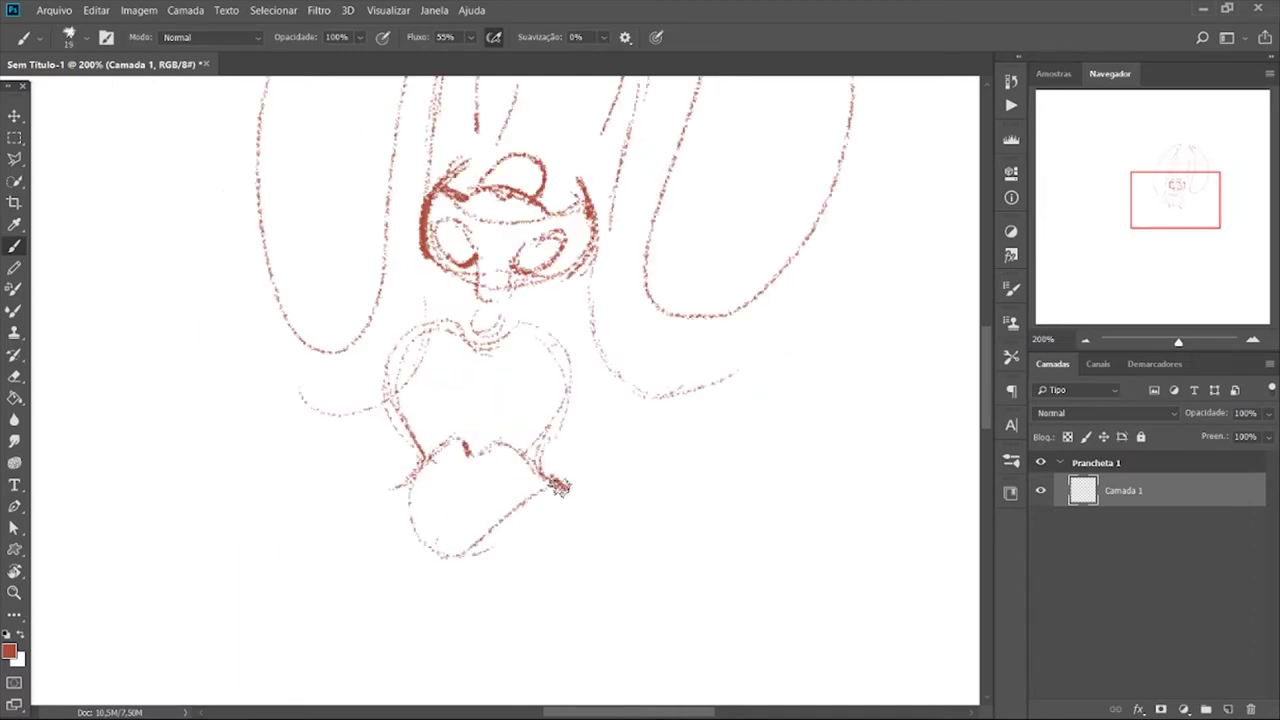
pyautogui.moveTo(400, 515); pyautogui.dragTo(410, 415)
pyautogui.moveTo(562, 490); pyautogui.dragTo(550, 405)
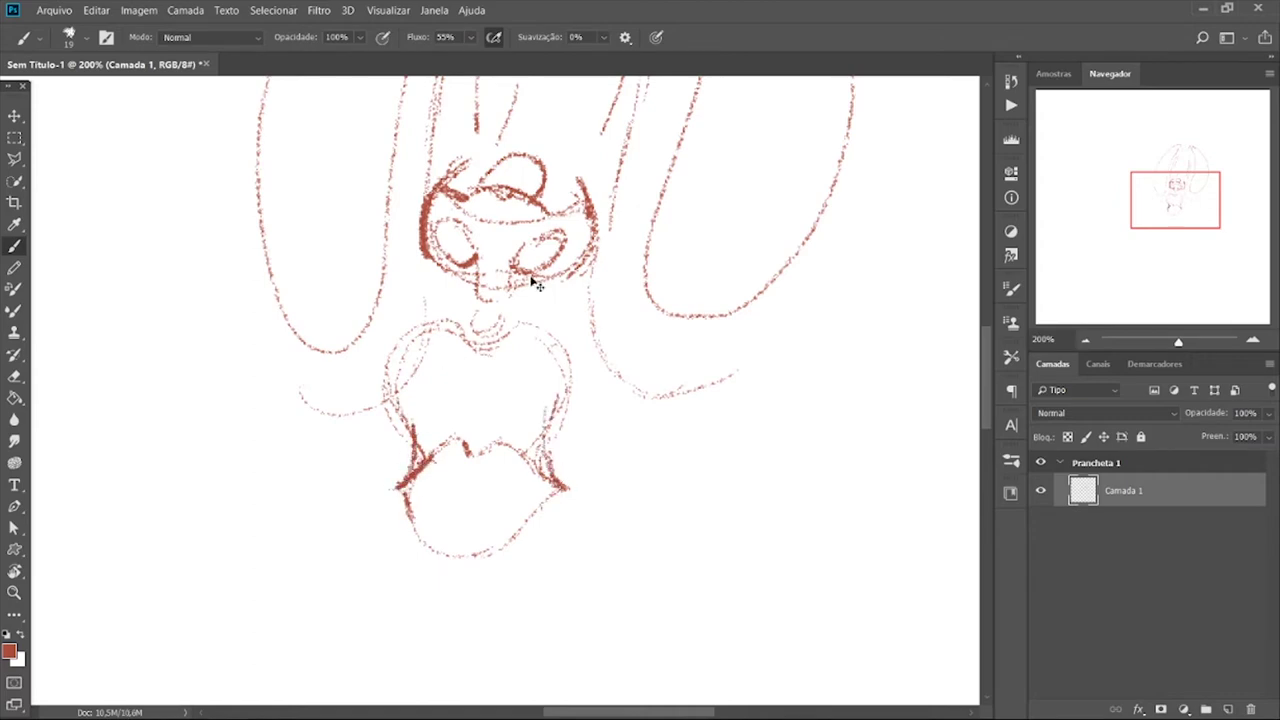
# - Add detail strokes to the lower shape while zoomed in
pyautogui.hotkey('ctrl', '+')
pyautogui.moveTo(415, 380); pyautogui.dragTo(462, 488)
pyautogui.moveTo(380, 520); pyautogui.dragTo(325, 535)
pyautogui.moveTo(600, 525); pyautogui.dragTo(628, 545)
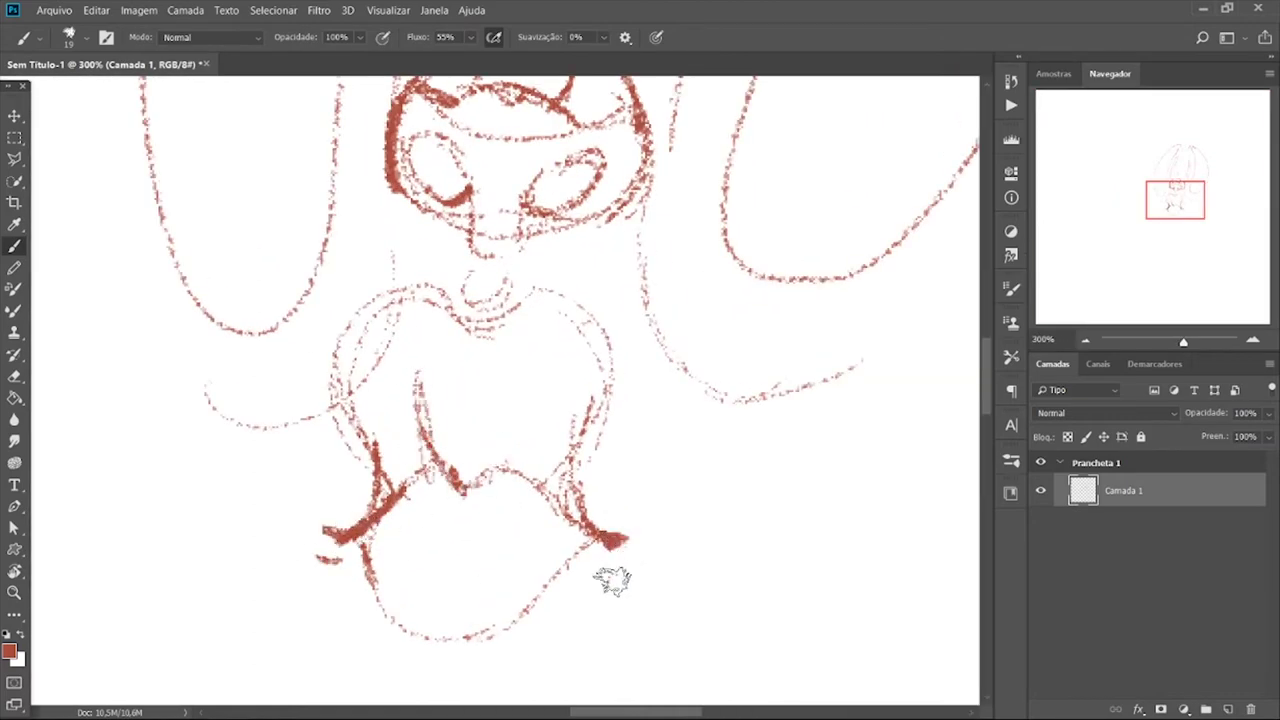
pyautogui.scroll(-5, 476, 503)
# - Draw a red jaw curve across the bottom of the whole figure
pyautogui.hotkey('ctrl', '-')
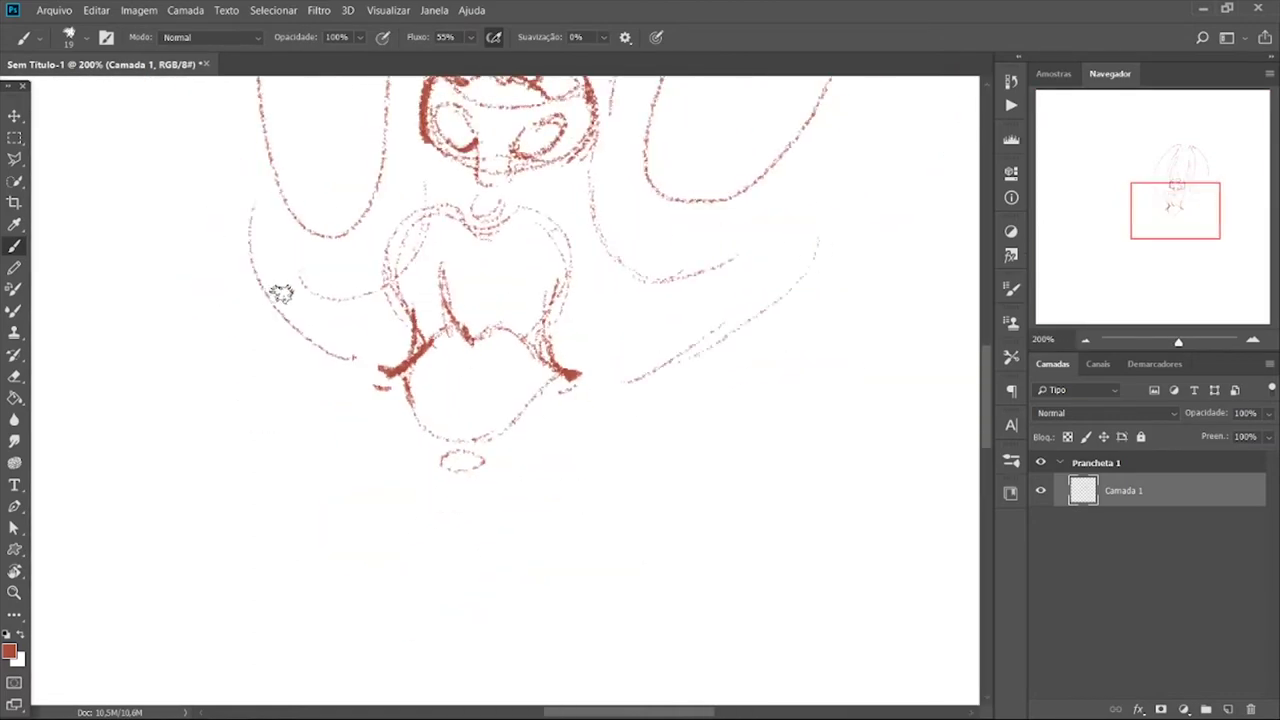
pyautogui.hotkey('ctrl', '-')
pyautogui.moveTo(382, 352)
pyautogui.mouseDown()
pyautogui.moveTo(515, 478)
pyautogui.moveTo(641, 386)
pyautogui.mouseUp()
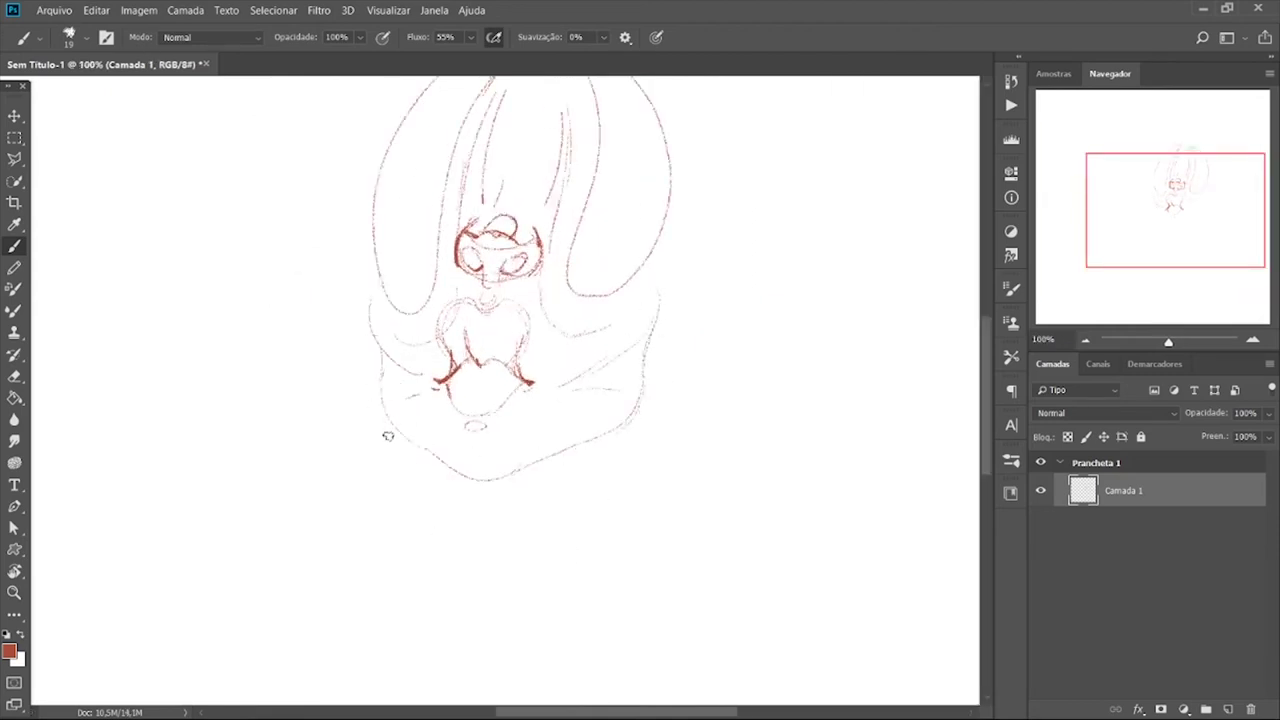
# - Add an ear arc right of the face and extend the left ear arc downward
pyautogui.hotkey('ctrl', '-')
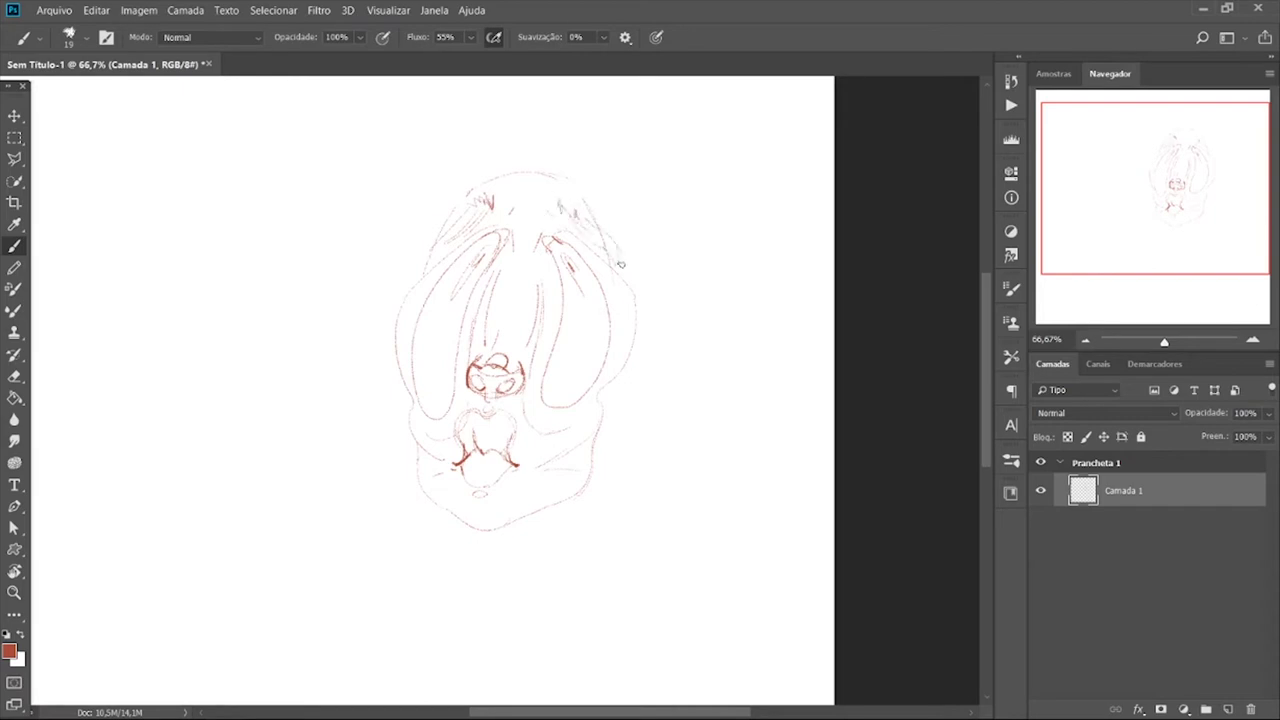
pyautogui.hotkey('ctrl', '+')
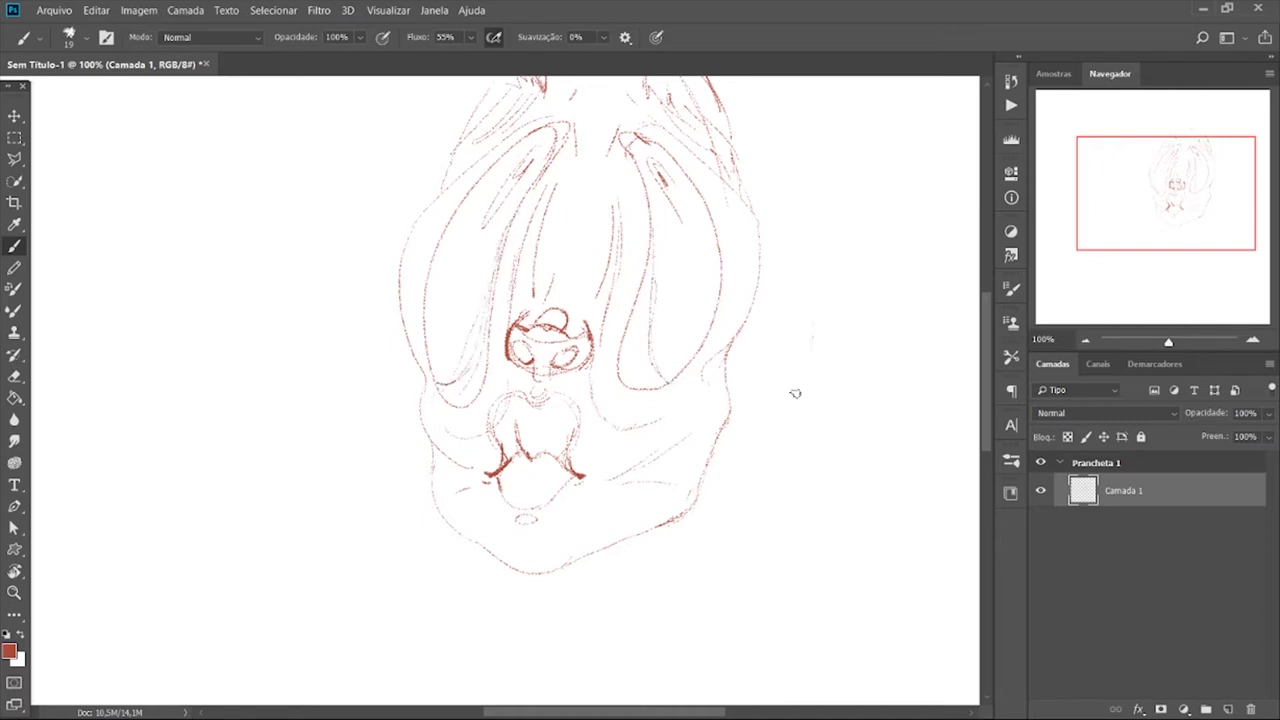
pyautogui.moveTo(753, 298); pyautogui.dragTo(848, 420)
pyautogui.moveTo(338, 472); pyautogui.dragTo(420, 512)
# - Add a new empty layer, Camada 2, above the face sketch
pyautogui.hotkey('ctrl', '-')
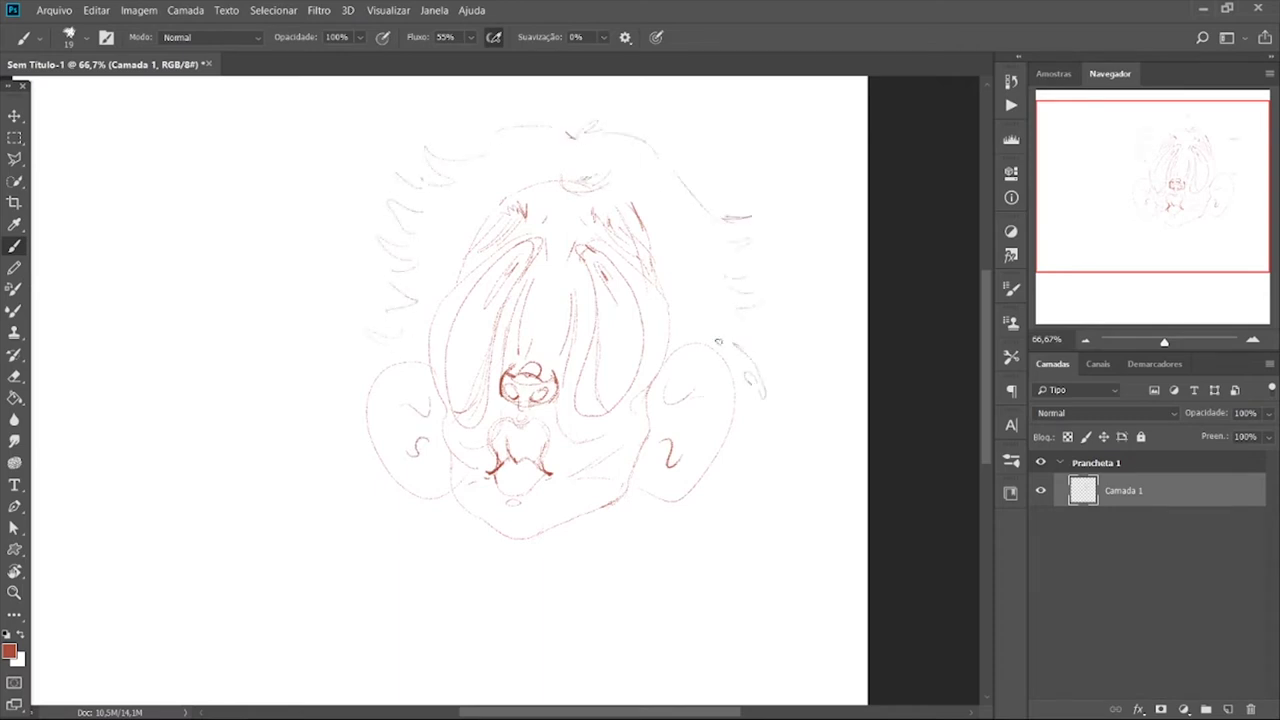
pyautogui.hotkey('ctrl', '-')
pyautogui.hotkey('ctrl', 'shift', 'alt', 'n')
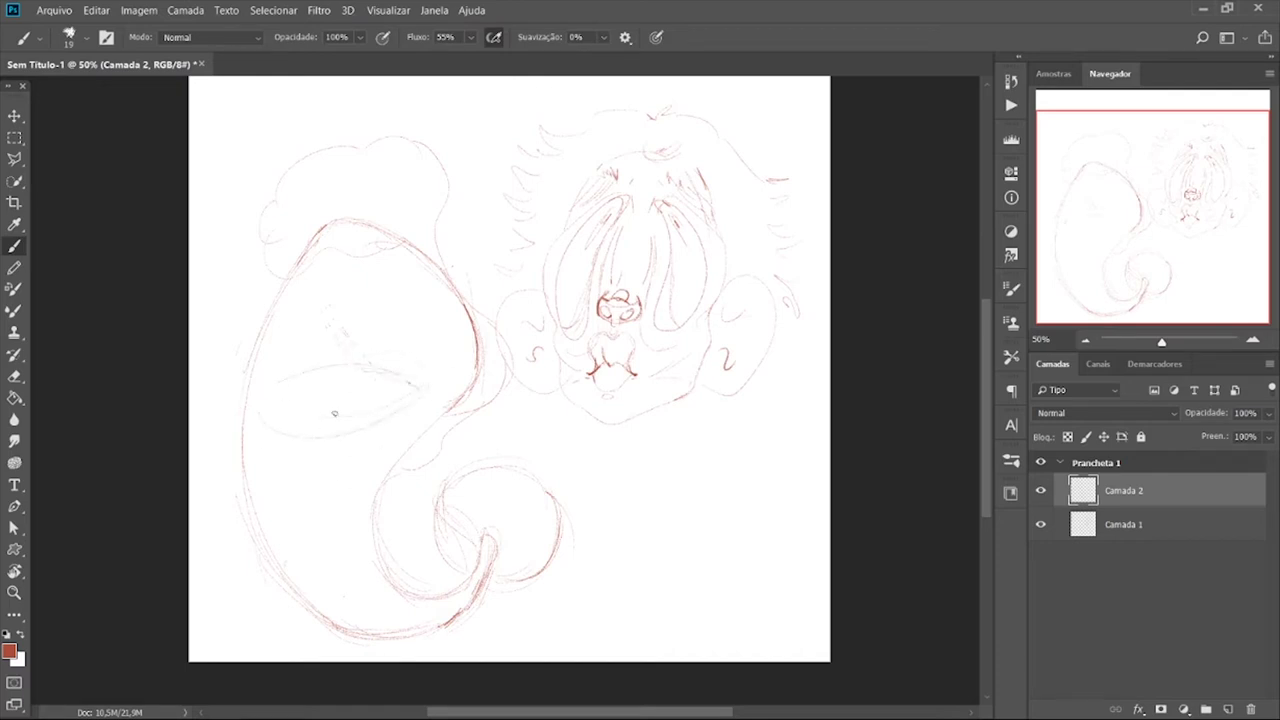
# - Undo the faint strokes inside the glass and the latest head contour strokes
pyautogui.hotkey('ctrl', 'z')
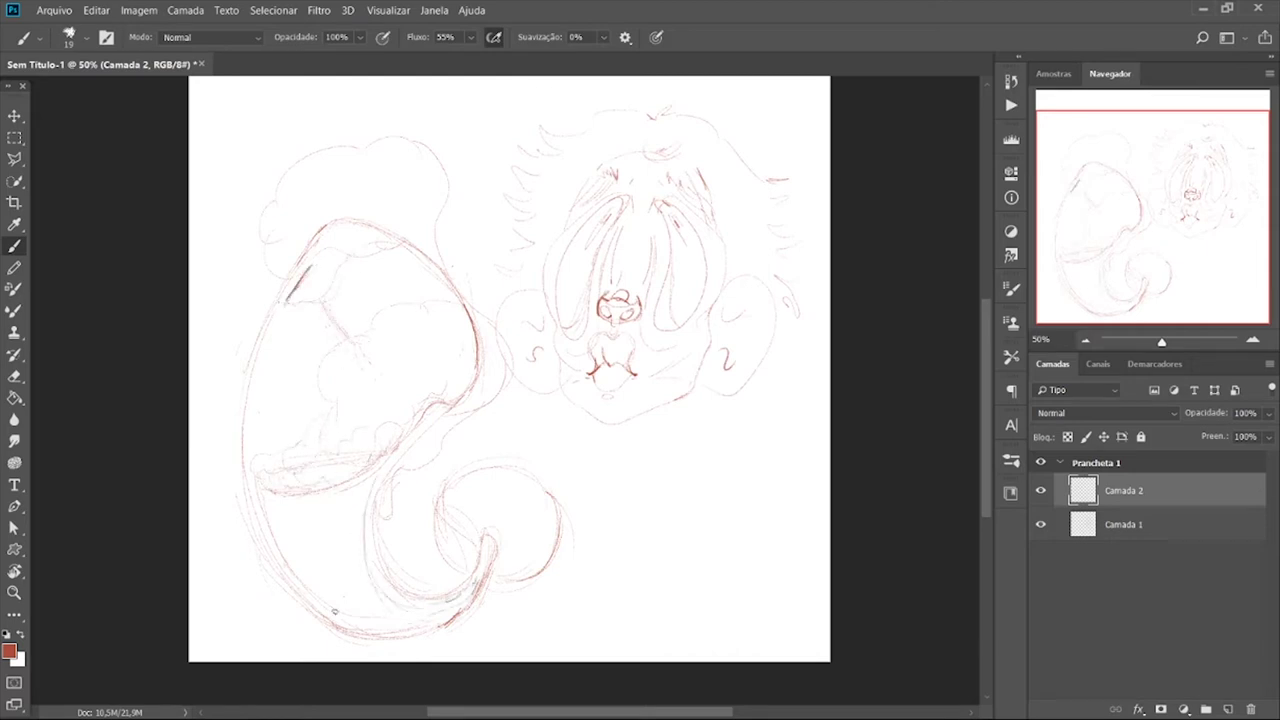
pyautogui.hotkey('ctrl', 'z')
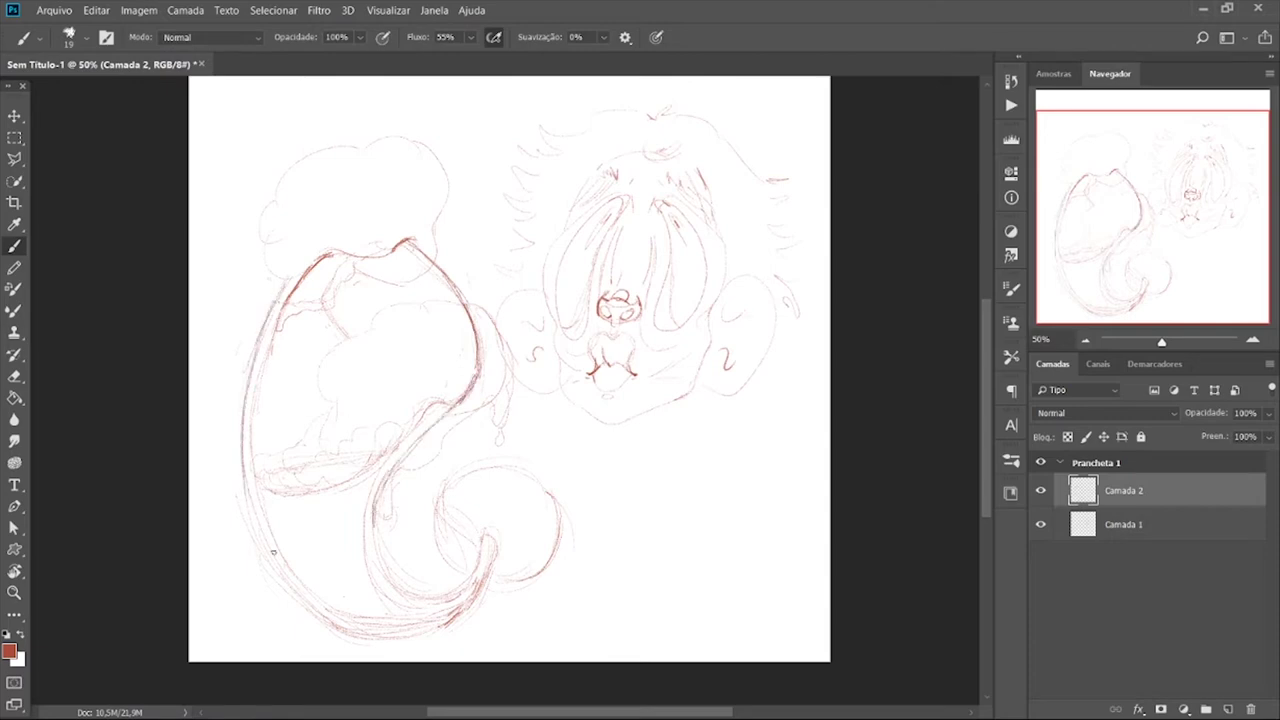
# - Try rotating the Camada 1 face sketch, cancel it, and nudge the glass sketch
pyautogui.click(1111, 524)
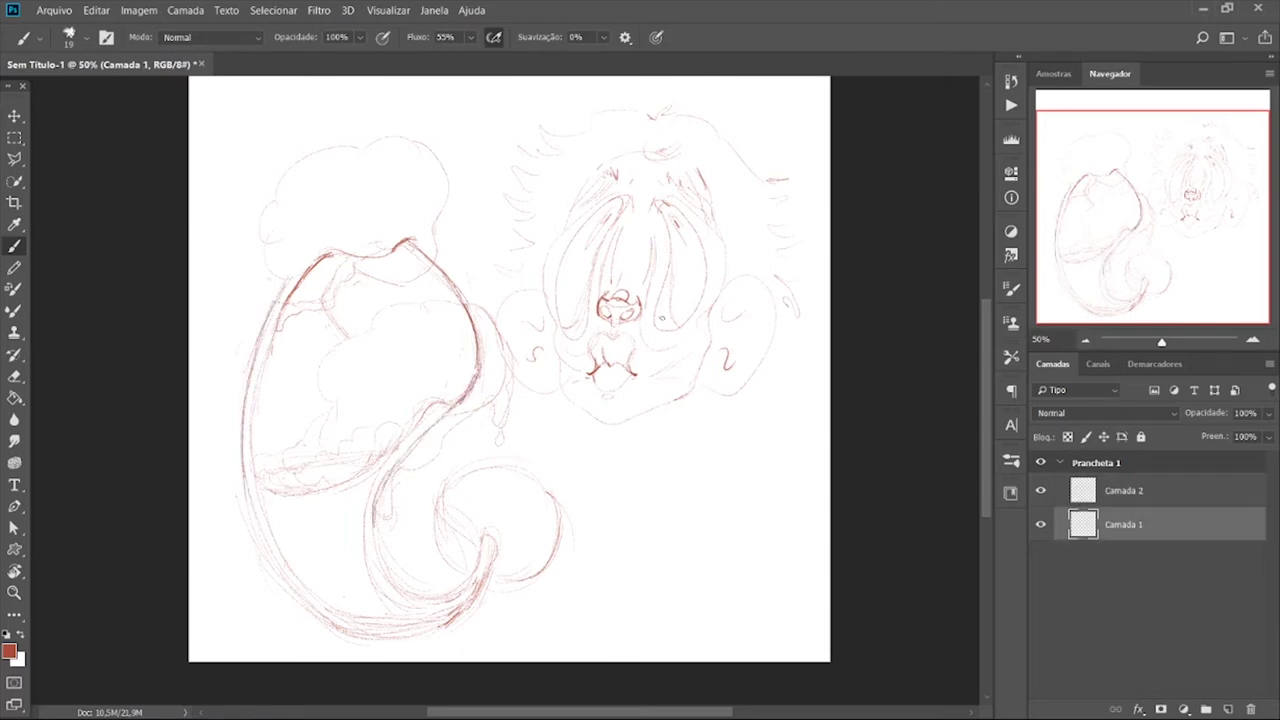
pyautogui.hotkey('ctrl', 't')
pyautogui.moveTo(820, 137); pyautogui.dragTo(692, 297)
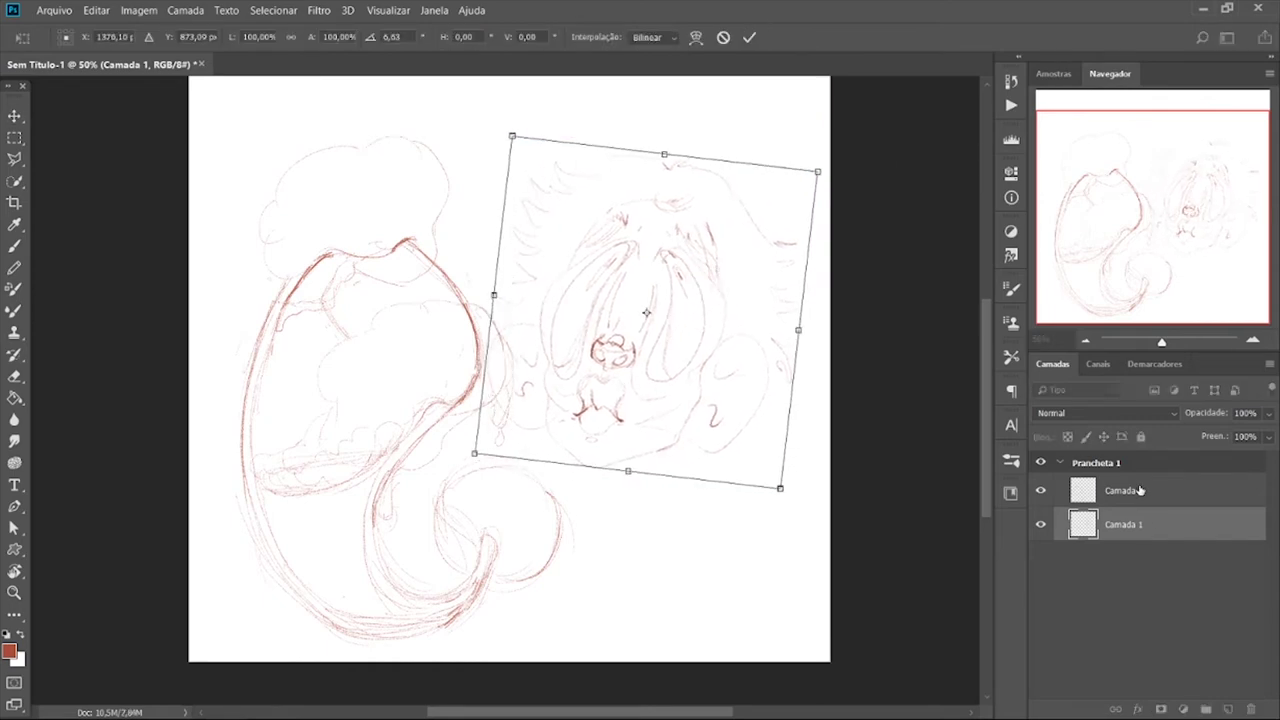
pyautogui.press('Escape')
pyautogui.moveTo(379, 407); pyautogui.dragTo(371, 409)
# - Move both sketch layers up and tilt them together by about 2 degrees
pyautogui.keyDown('shift'); pyautogui.click(1088, 530); pyautogui.keyUp('shift')
pyautogui.moveTo(650, 302); pyautogui.dragTo(646, 280)
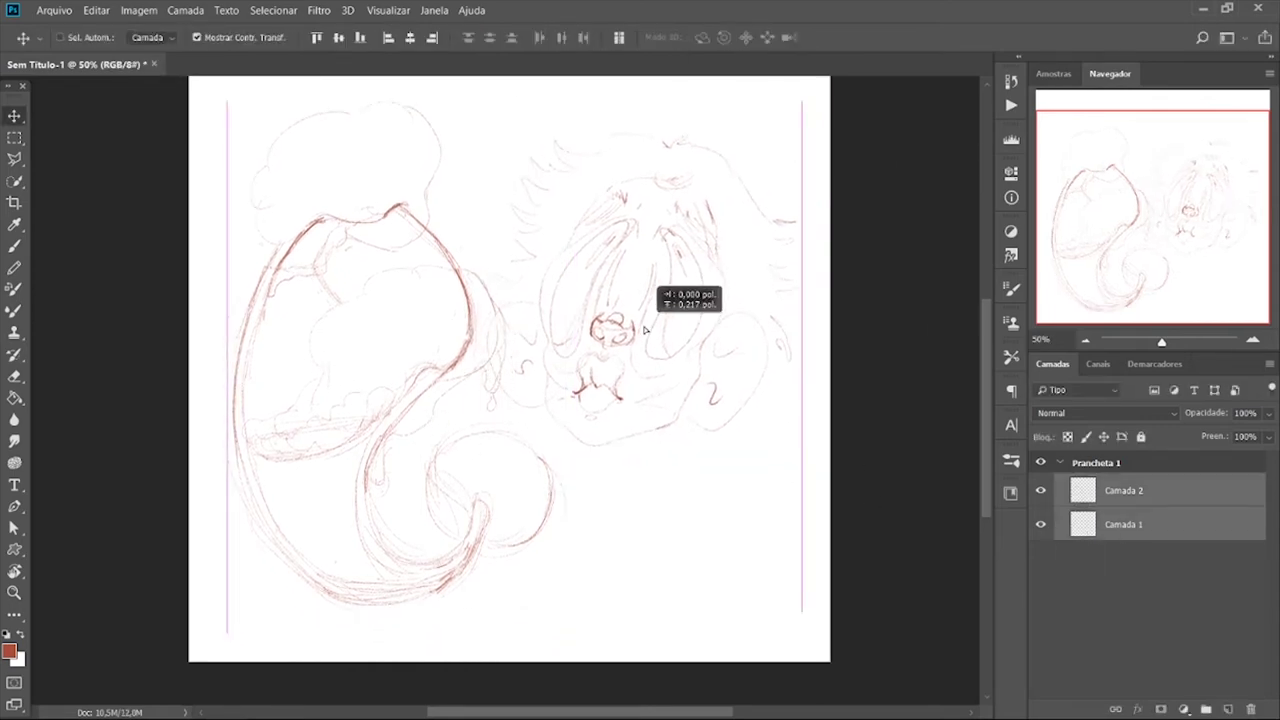
pyautogui.hotkey('ctrl', 't')
pyautogui.moveTo(800, 131)
pyautogui.mouseDown()
pyautogui.moveTo(835, 112)
pyautogui.moveTo(745, 435)
pyautogui.mouseUp()
pyautogui.click(748, 38)
# - Shrink the Camada 1 face sketch to about 89% and nudge it down-right
pyautogui.click(1120, 524)
pyautogui.hotkey('ctrl', 't')
pyautogui.moveTo(706, 263); pyautogui.dragTo(714, 271)
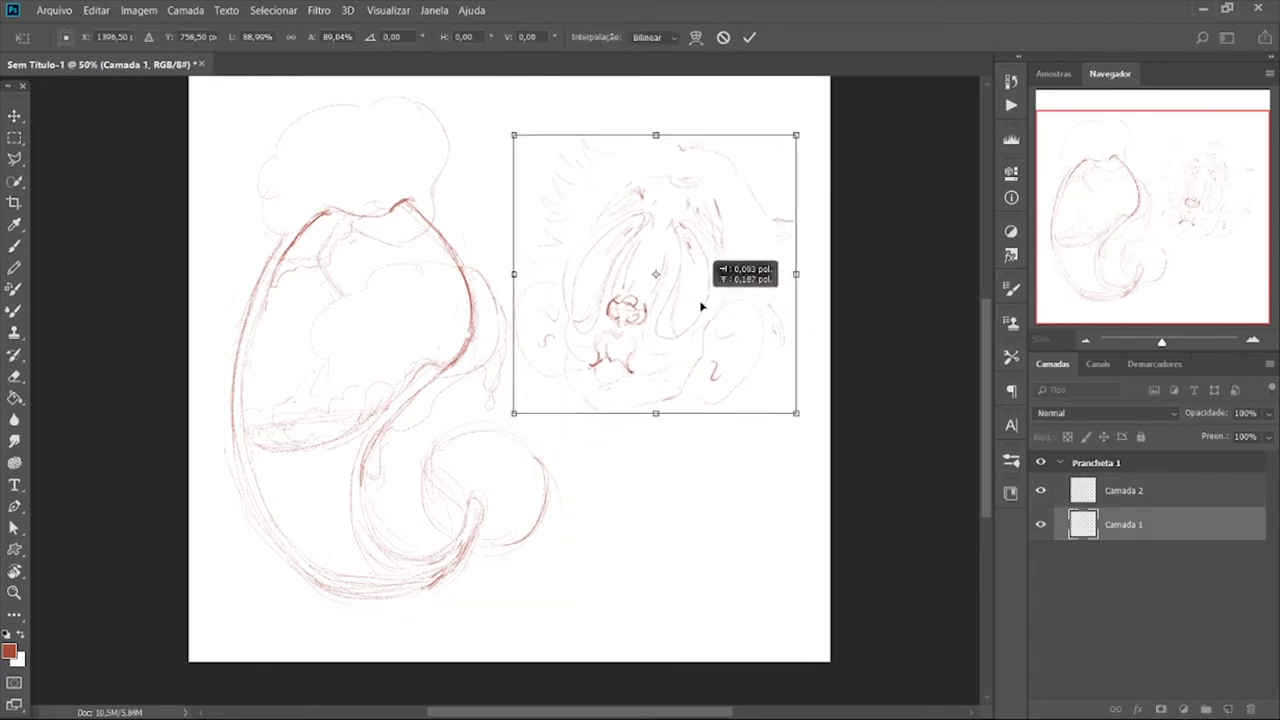
pyautogui.click(748, 38)
# - Enlarge the Camada 2 wine glass sketch proportionally to about 107%
pyautogui.click(1120, 490)
pyautogui.hotkey('ctrl', 't')
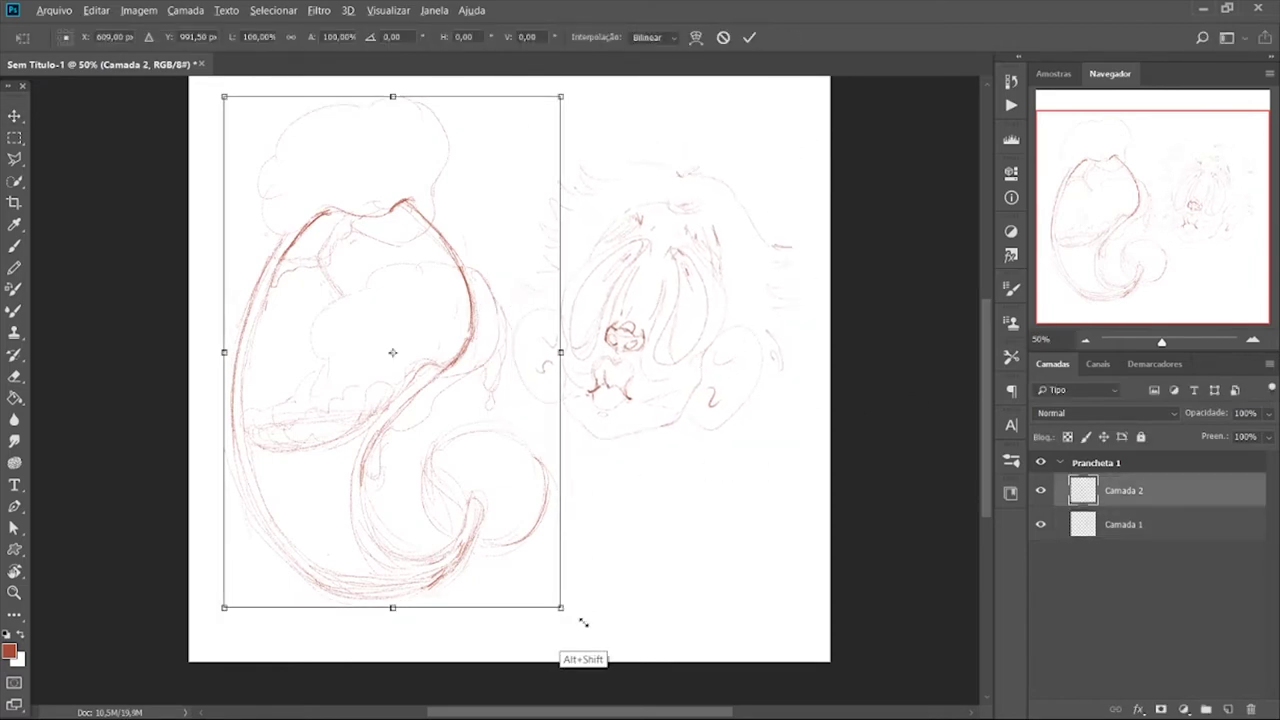
pyautogui.moveTo(575, 615); pyautogui.dragTo(434, 437)
pyautogui.hotkey('ctrl', '-')
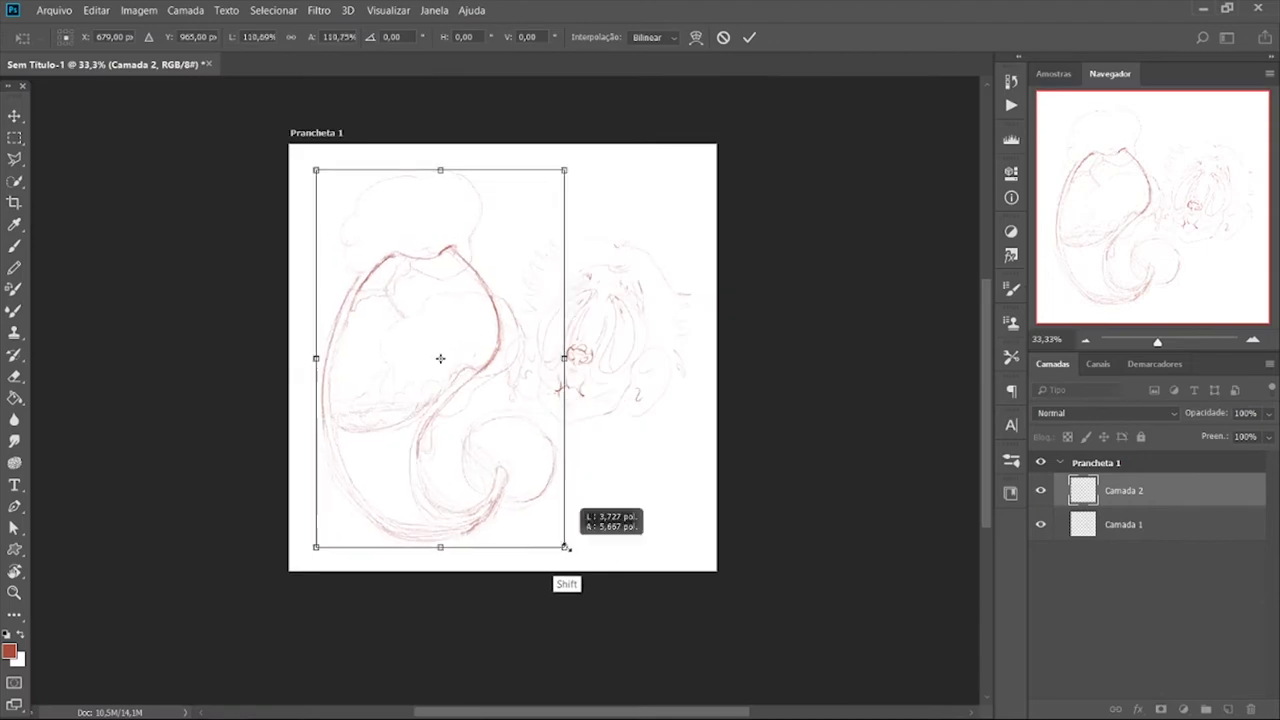
pyautogui.press('Return')
# - Shift the face sketch slightly left and add a new layer, Camada 3
pyautogui.click(1080, 524)
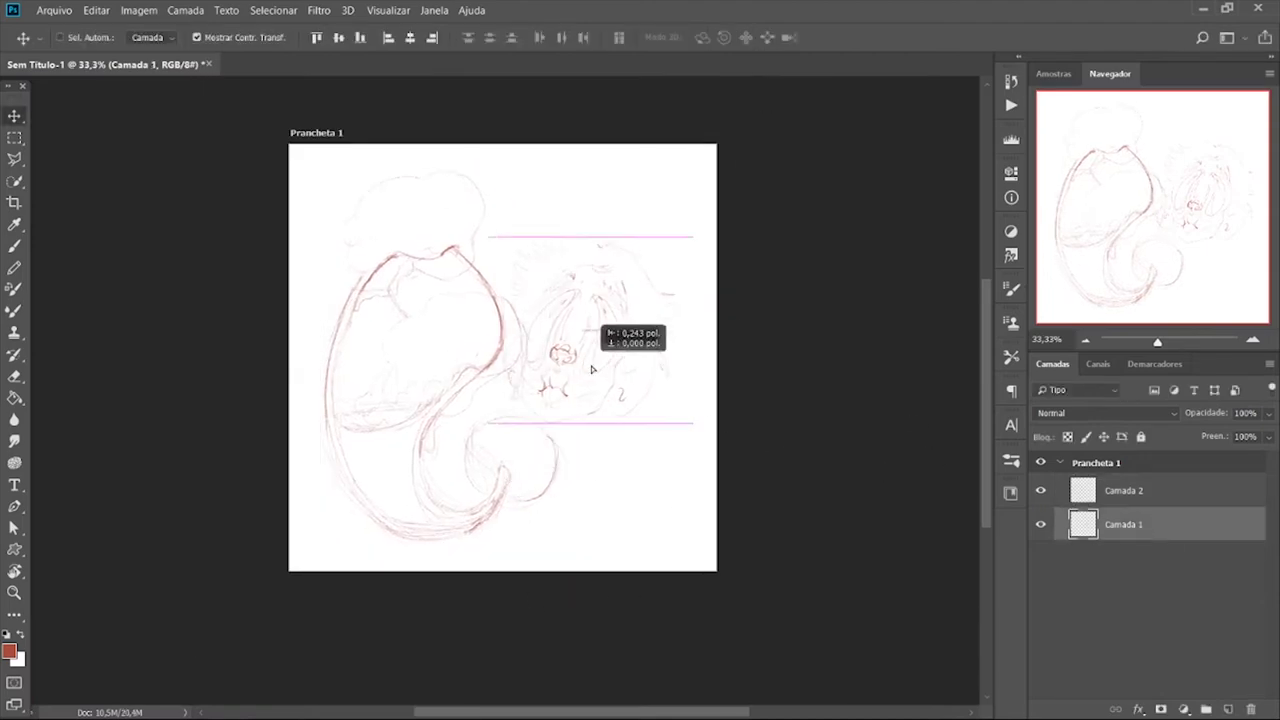
pyautogui.moveTo(590, 325); pyautogui.dragTo(578, 328)
pyautogui.click(1120, 490)
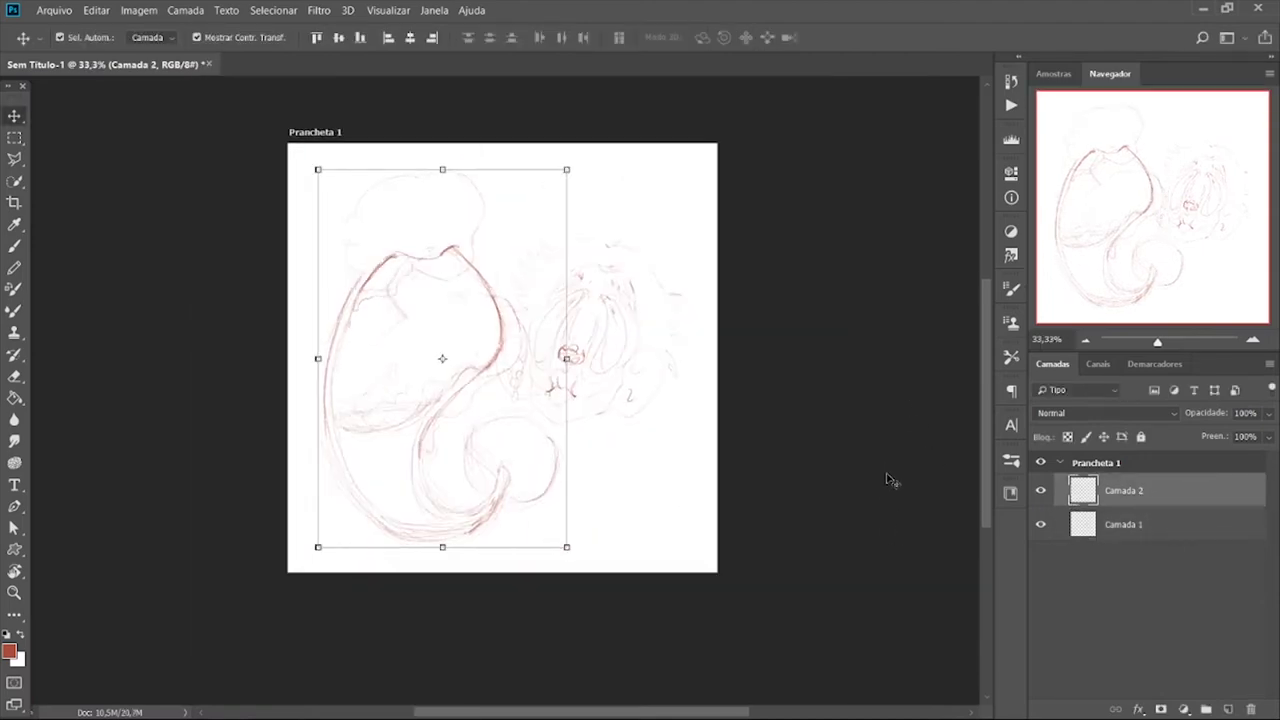
pyautogui.click(1228, 709)
pyautogui.press('b')
pyautogui.hotkey('ctrl', '+')
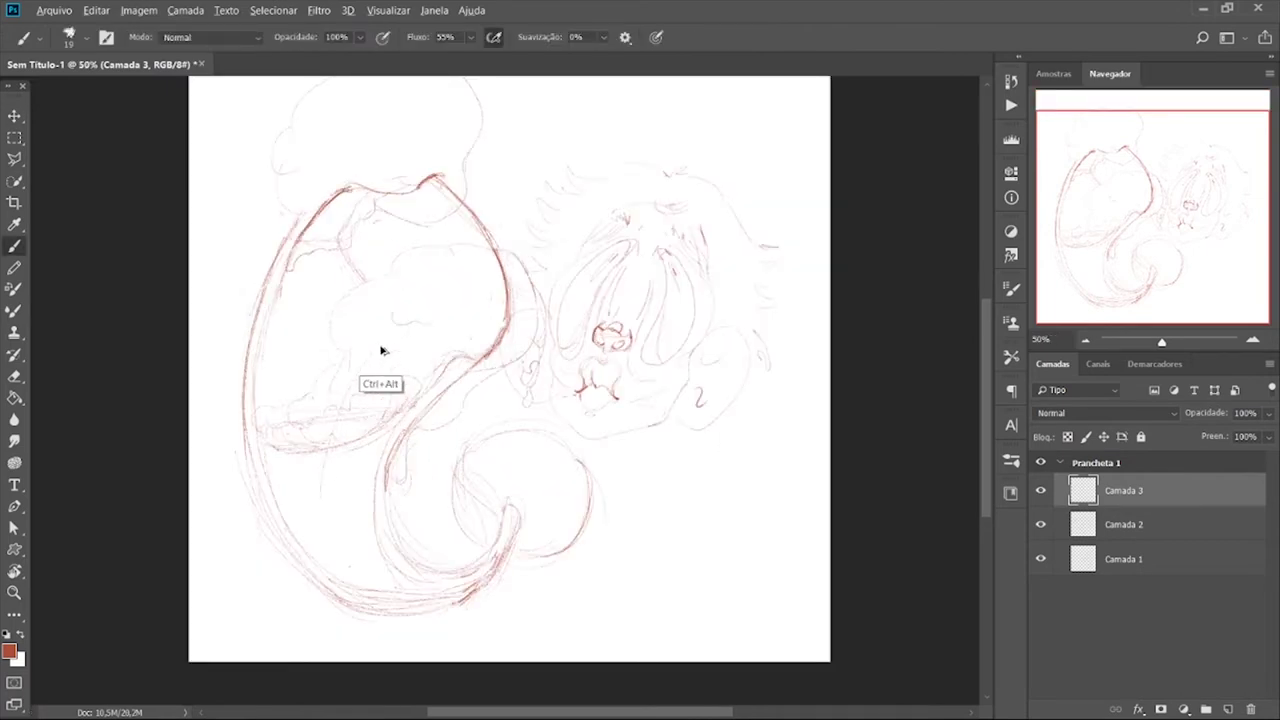
# - Redraw red lines down the glass body, the wine's curling tail and the upper-right curve
pyautogui.moveTo(418, 318); pyautogui.dragTo(325, 508)
pyautogui.scroll(3, 484, 269)
pyautogui.moveTo(544, 284); pyautogui.dragTo(541, 348)
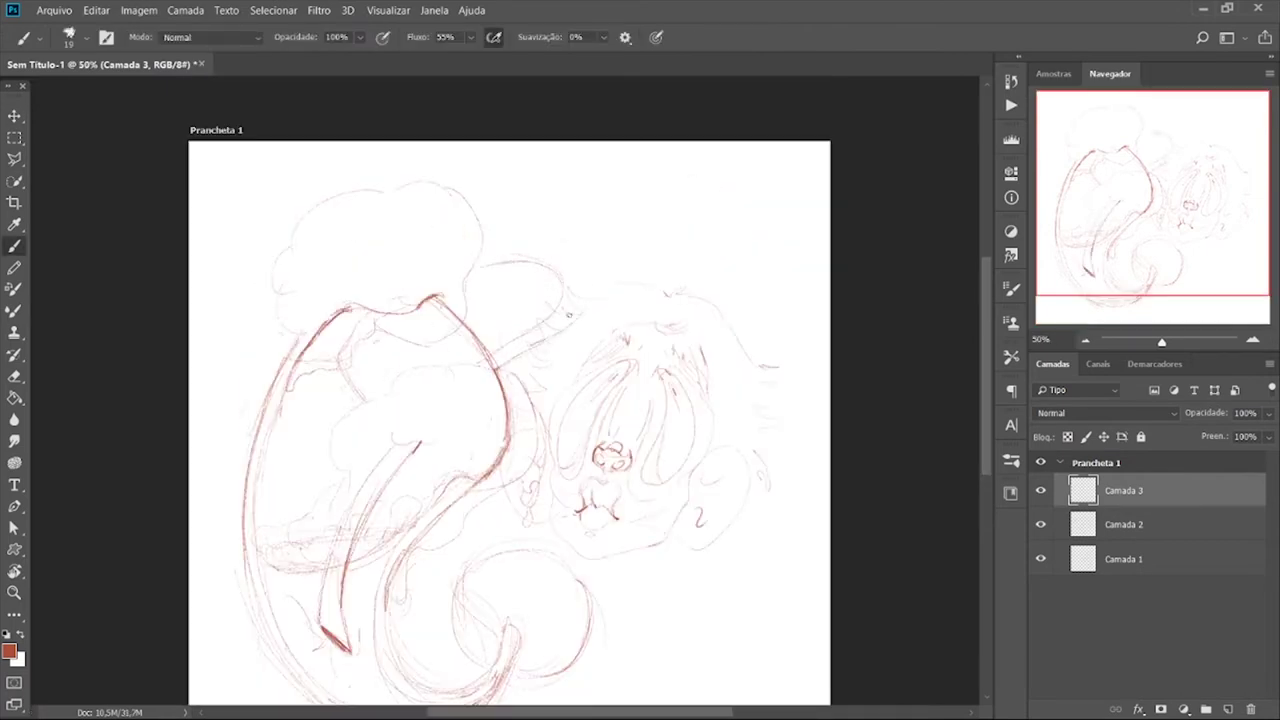
pyautogui.moveTo(555, 253); pyautogui.dragTo(290, 220)
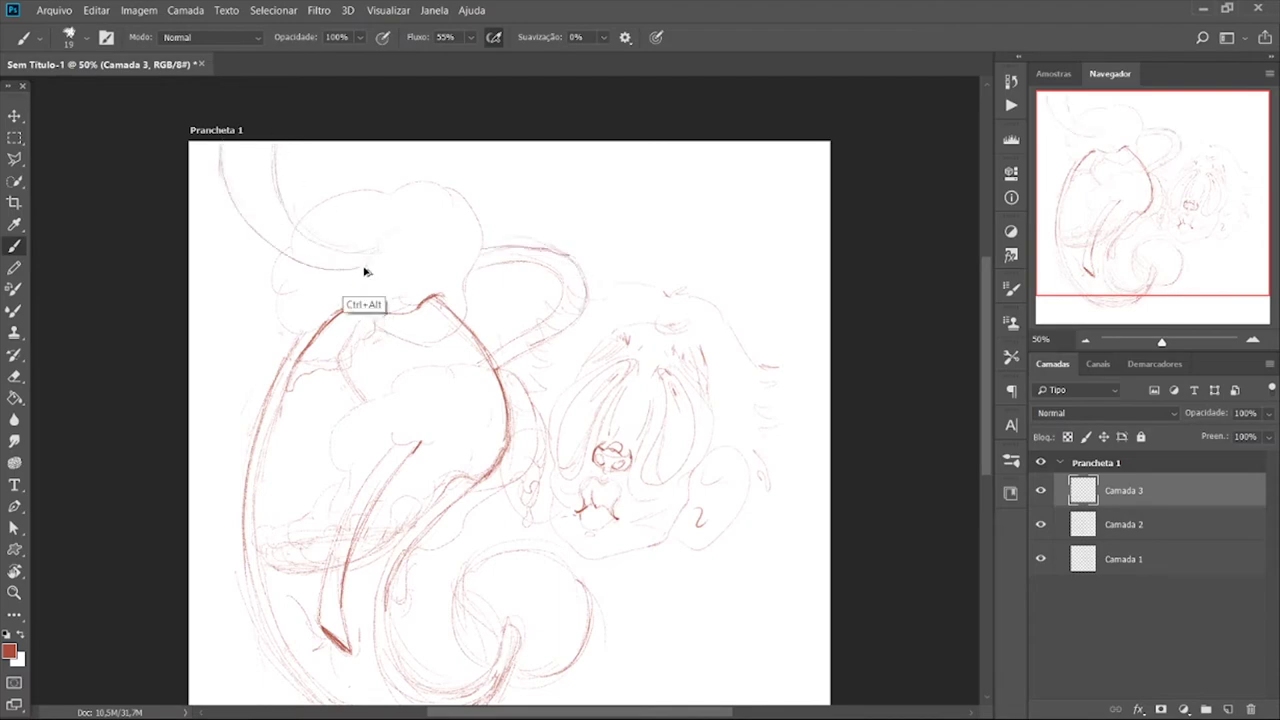
pyautogui.moveTo(742, 146); pyautogui.dragTo(697, 277)
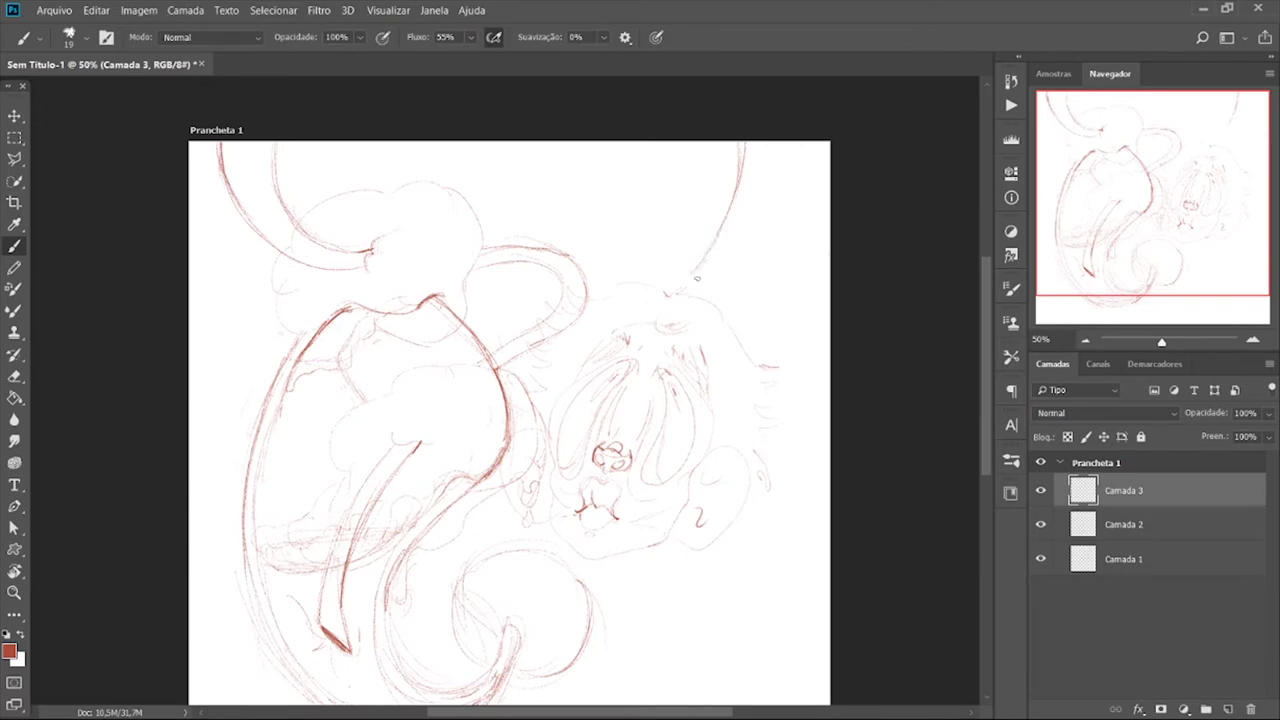
pyautogui.scroll(-1, 684, 277)
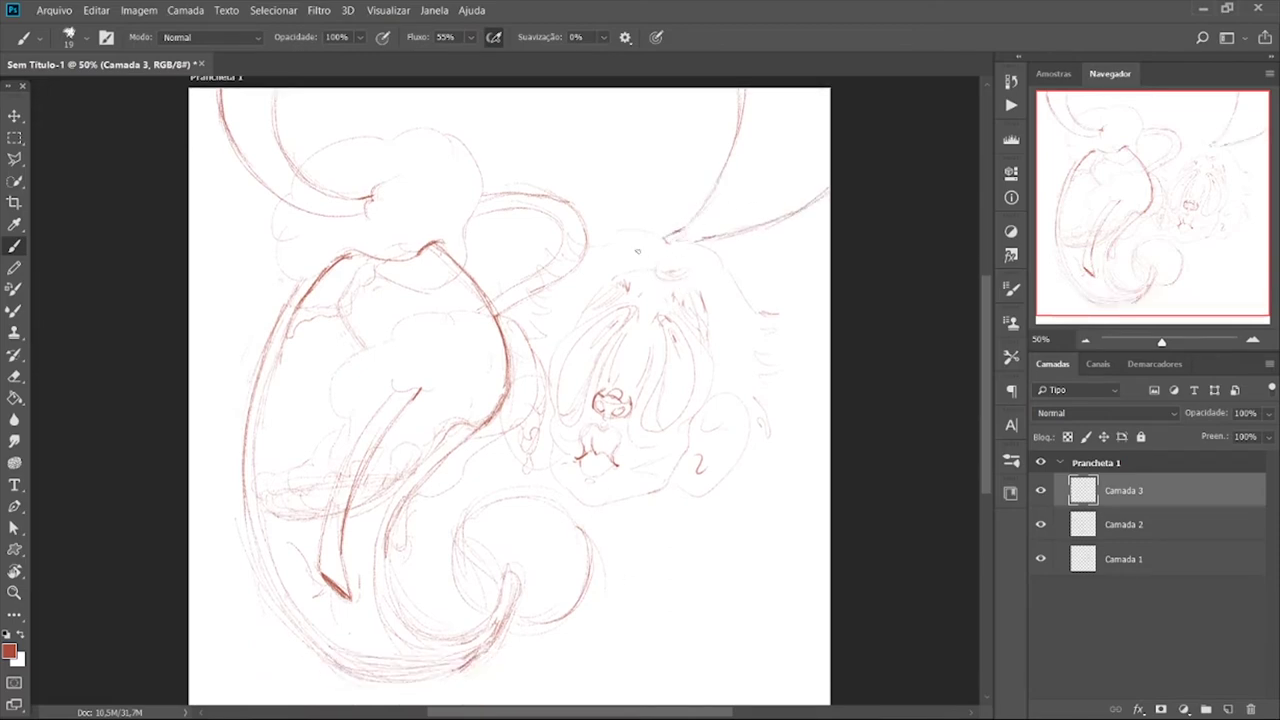
# - Redraw the lower curve in red, then brush pale pink over the eeee.psd face
pyautogui.hotkey('ctrl', '1')
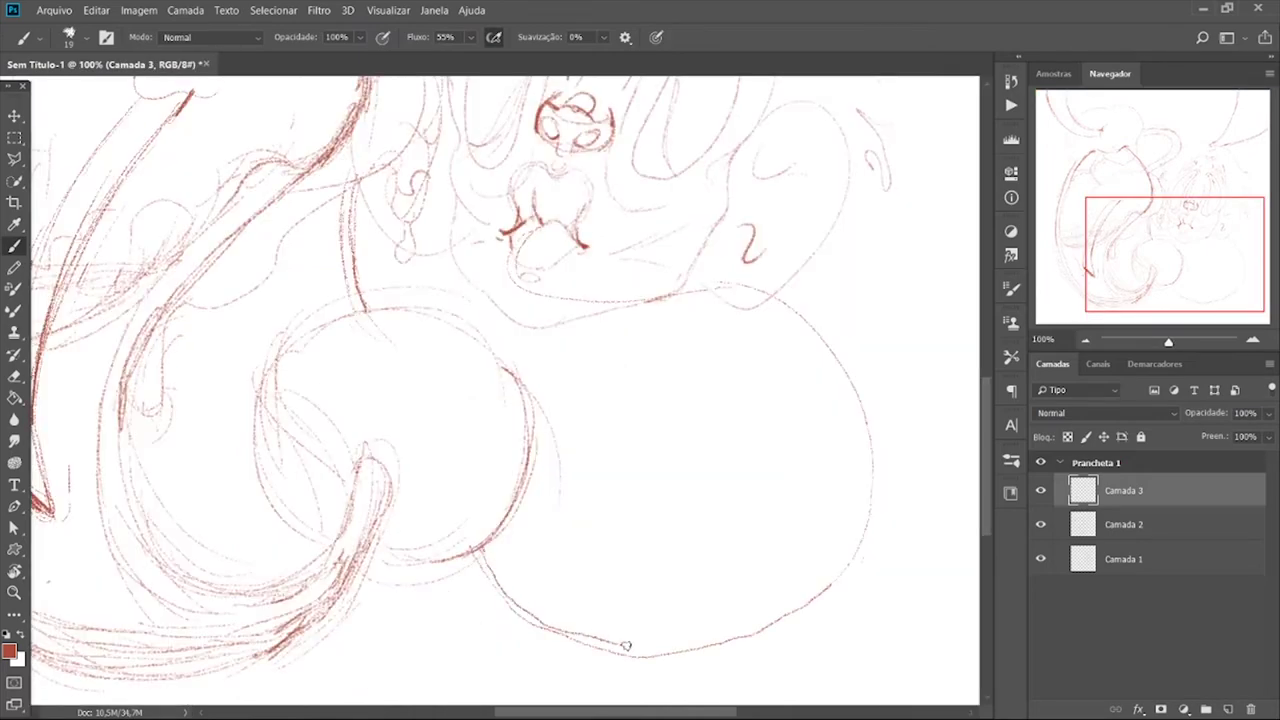
pyautogui.hotkey('ctrl', 'z')
pyautogui.hotkey('ctrl', 'z')
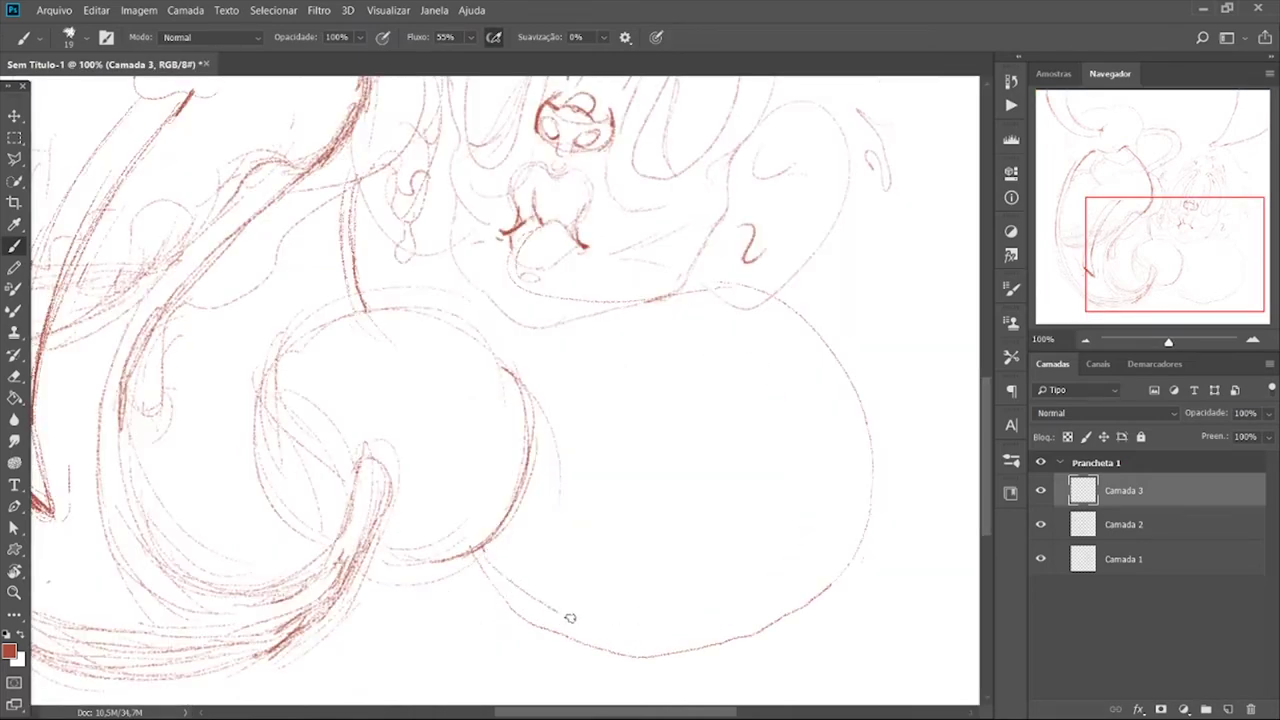
pyautogui.moveTo(500, 567)
pyautogui.mouseDown()
pyautogui.moveTo(823, 500)
pyautogui.moveTo(835, 386)
pyautogui.mouseUp()
pyautogui.hotkey('ctrl', 'z')
pyautogui.moveTo(597, 622); pyautogui.dragTo(817, 438)
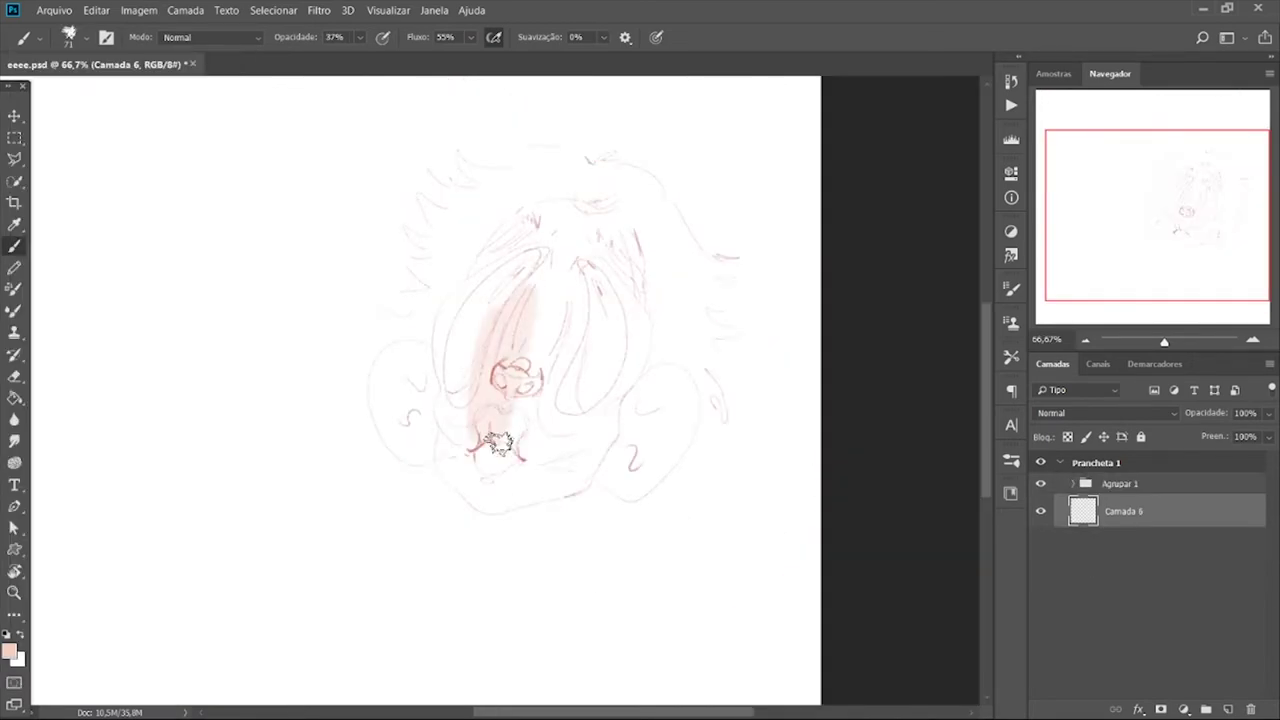
pyautogui.moveTo(500, 440)
pyautogui.mouseDown()
pyautogui.moveTo(600, 330)
pyautogui.moveTo(630, 240)
pyautogui.moveTo(595, 278)
pyautogui.moveTo(480, 290)
pyautogui.moveTo(445, 400)
pyautogui.moveTo(460, 470)
pyautogui.moveTo(558, 497)
pyautogui.moveTo(563, 458)
pyautogui.moveTo(409, 434)
pyautogui.moveTo(470, 459)
pyautogui.mouseUp()
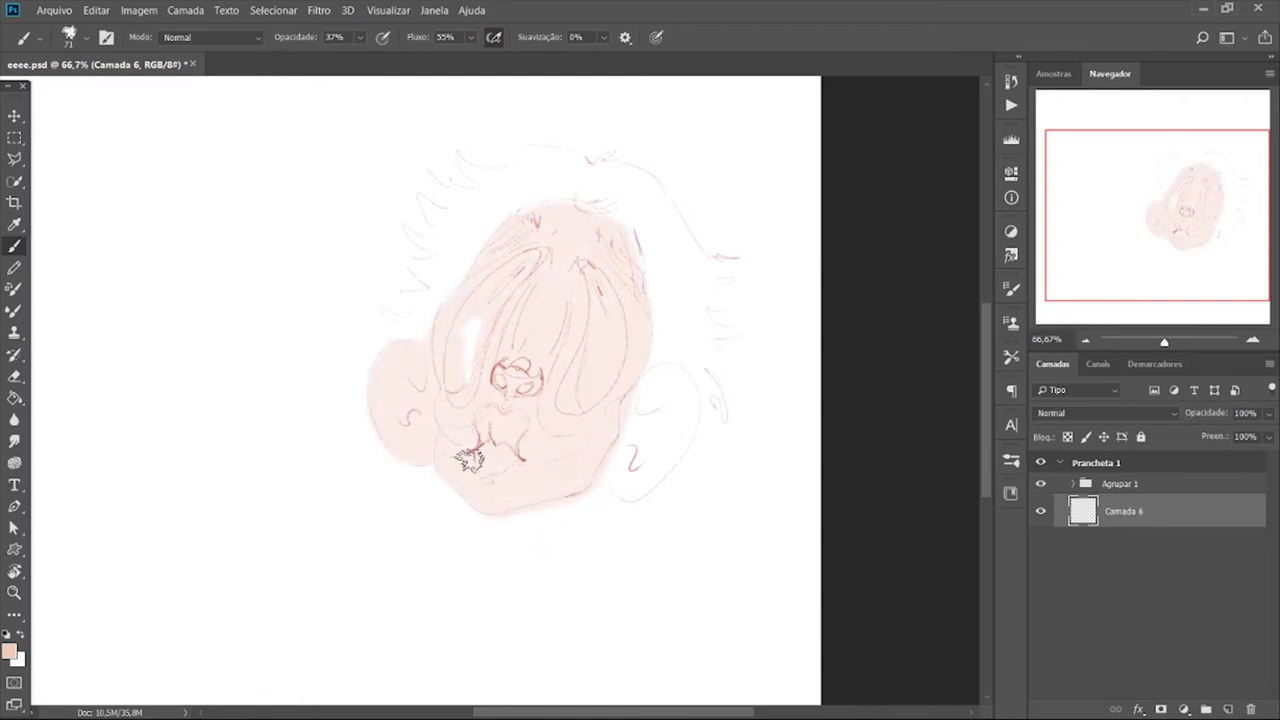
# - Paint pink over the right ear and add pink shading bands across the face and nose
pyautogui.moveTo(660, 400)
pyautogui.mouseDown()
pyautogui.moveTo(643, 471)
pyautogui.moveTo(623, 457)
pyautogui.moveTo(680, 414)
pyautogui.moveTo(684, 424)
pyautogui.moveTo(634, 394)
pyautogui.moveTo(671, 443)
pyautogui.moveTo(700, 450)
pyautogui.mouseUp()
pyautogui.moveTo(360, 38); pyautogui.dragTo(450, 96)
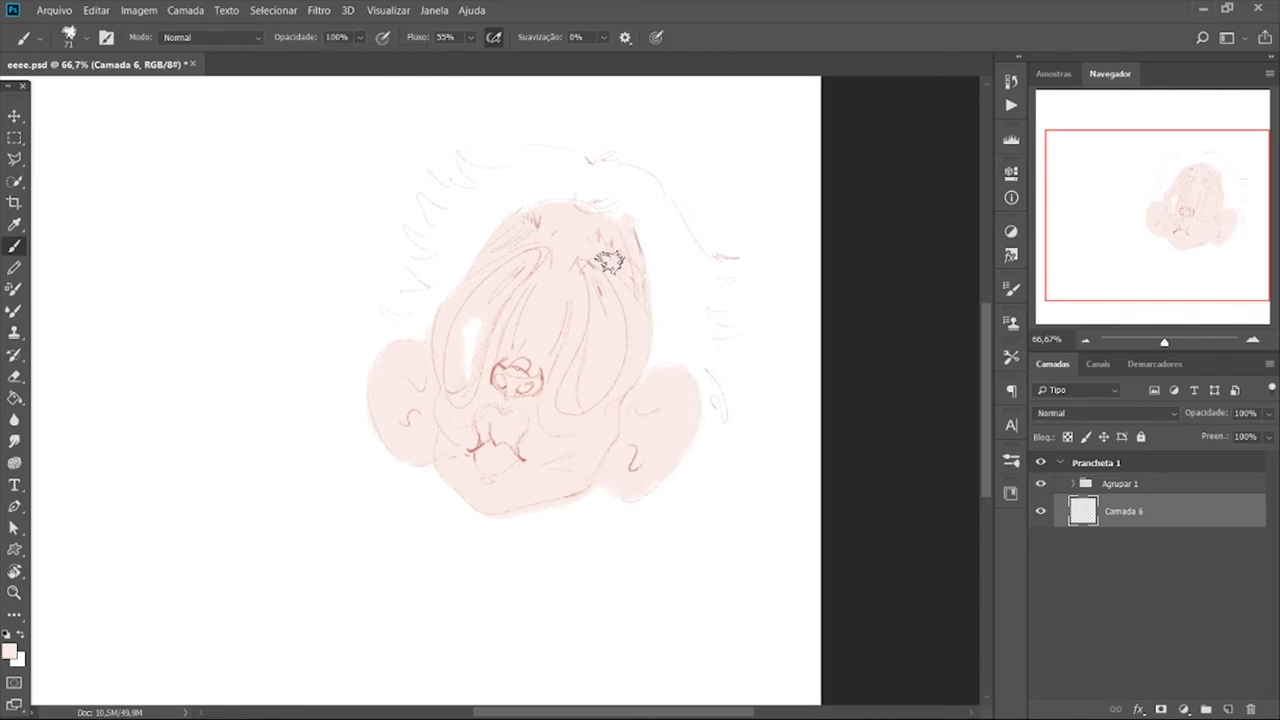
pyautogui.hotkey('ctrl', '+')
pyautogui.moveTo(710, 450)
pyautogui.mouseDown()
pyautogui.moveTo(720, 490)
pyautogui.moveTo(755, 440)
pyautogui.moveTo(705, 420)
pyautogui.moveTo(677, 523)
pyautogui.moveTo(714, 437)
pyautogui.mouseUp()
pyautogui.moveTo(587, 511); pyautogui.dragTo(640, 500)
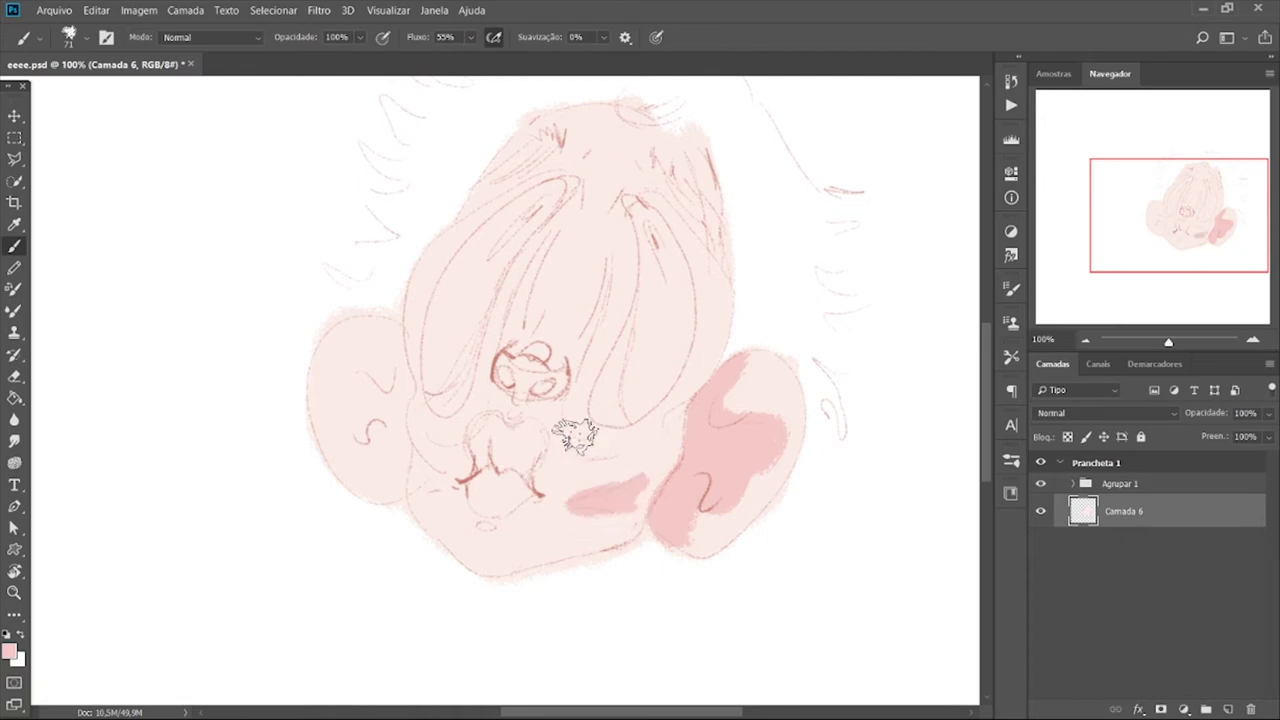
pyautogui.moveTo(575, 450); pyautogui.dragTo(640, 465)
pyautogui.moveTo(608, 250)
pyautogui.mouseDown()
pyautogui.moveTo(560, 390)
pyautogui.moveTo(522, 382)
pyautogui.moveTo(528, 363)
pyautogui.moveTo(597, 334)
pyautogui.moveTo(631, 200)
pyautogui.moveTo(713, 249)
pyautogui.moveTo(709, 309)
pyautogui.moveTo(629, 449)
pyautogui.moveTo(643, 491)
pyautogui.moveTo(515, 375)
pyautogui.mouseUp()
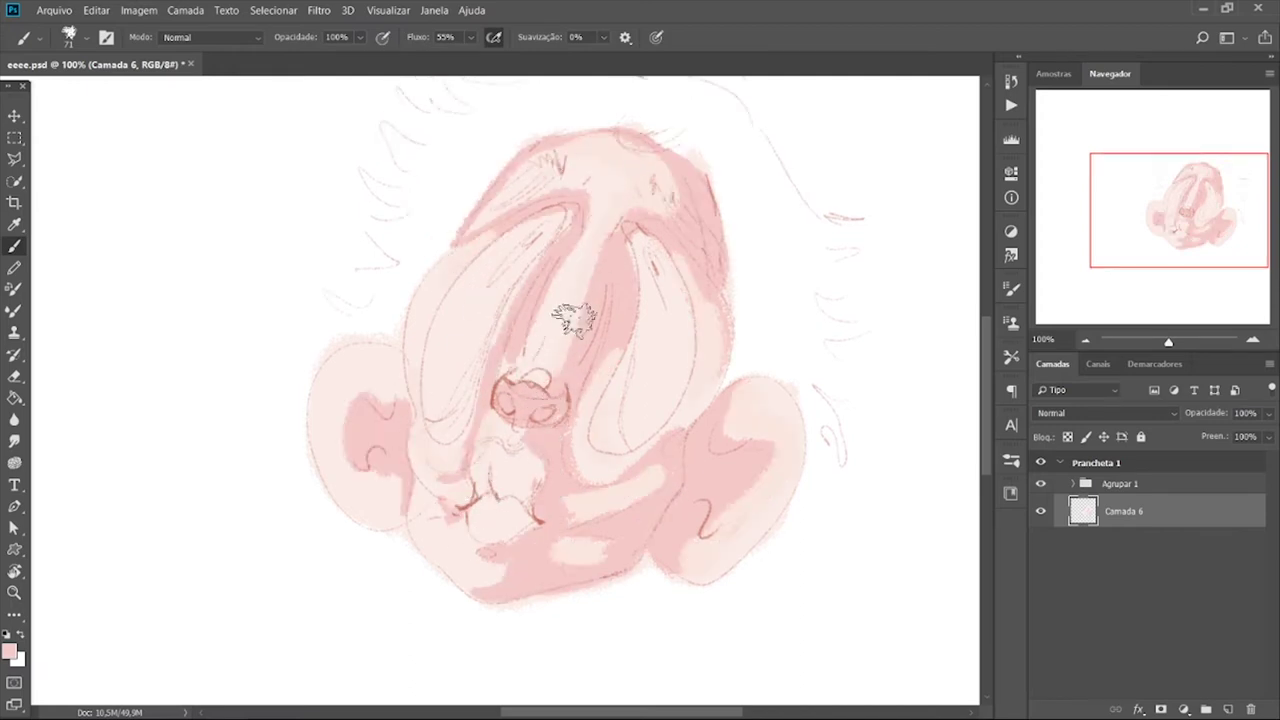
# - Pick a new pink, fill the right cheek, and paint sampled pink onto the chin
pyautogui.click(11, 651)
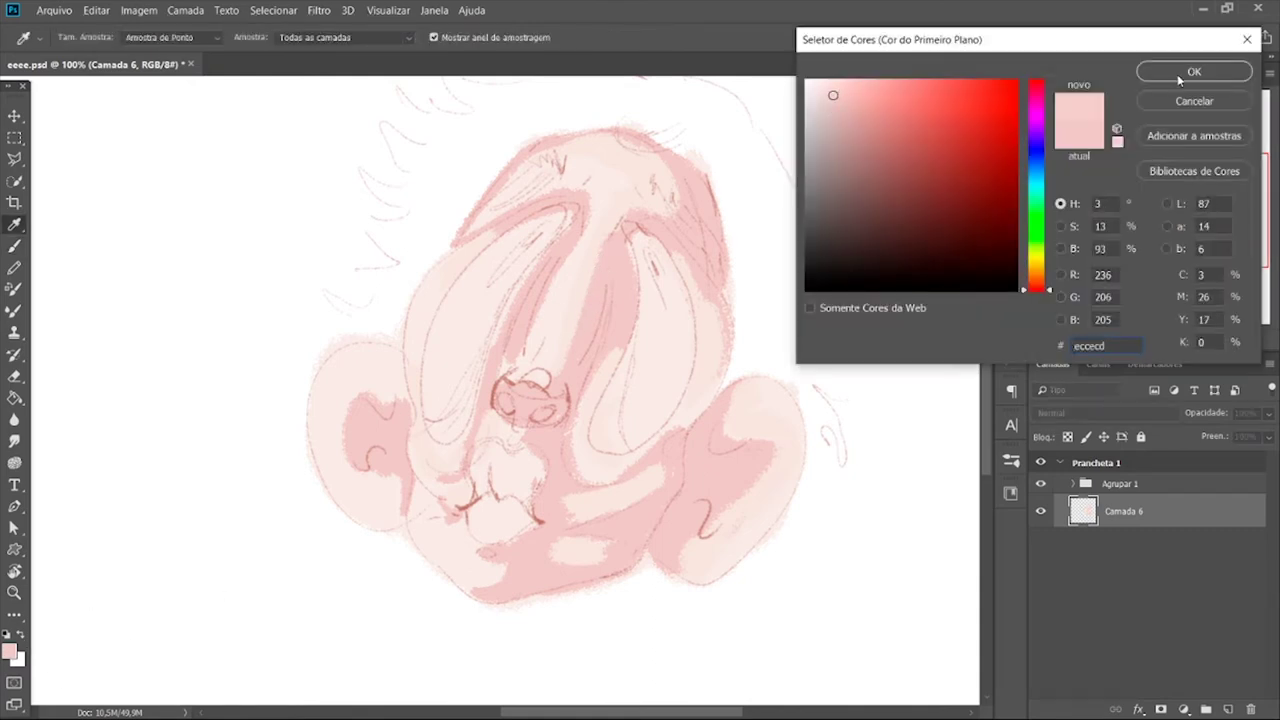
pyautogui.press('Return')
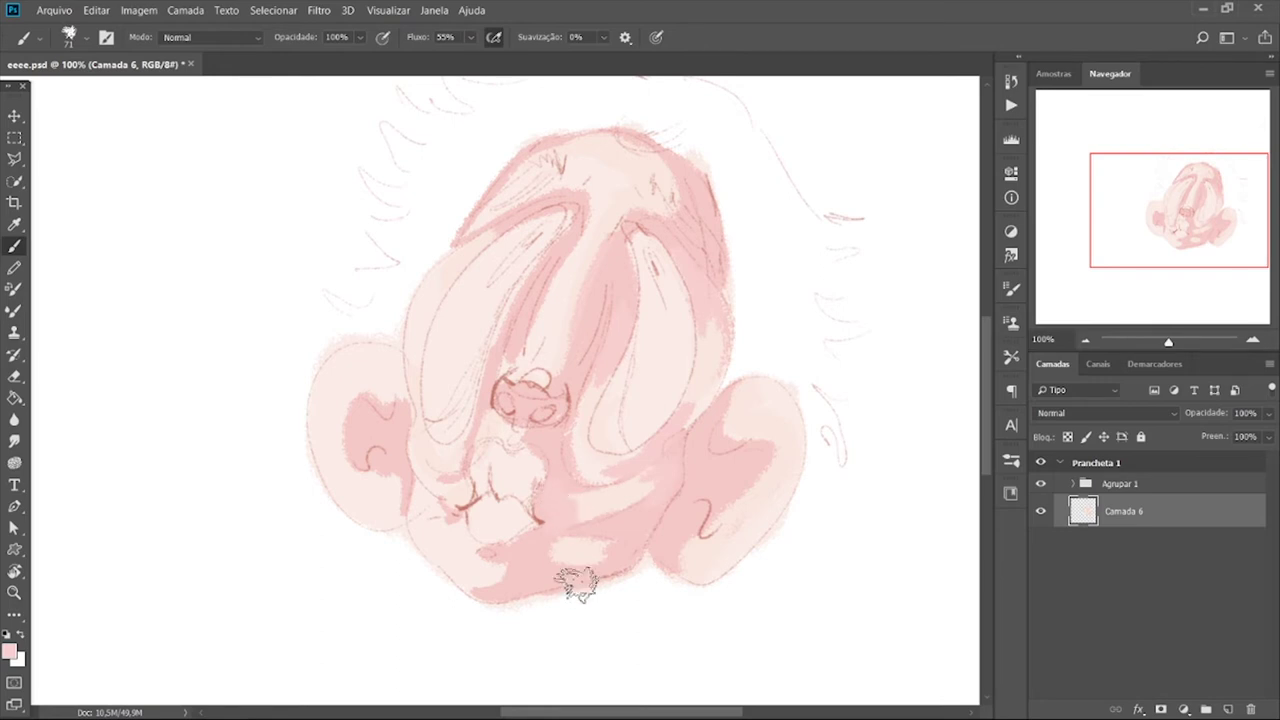
pyautogui.moveTo(688, 578); pyautogui.dragTo(771, 434)
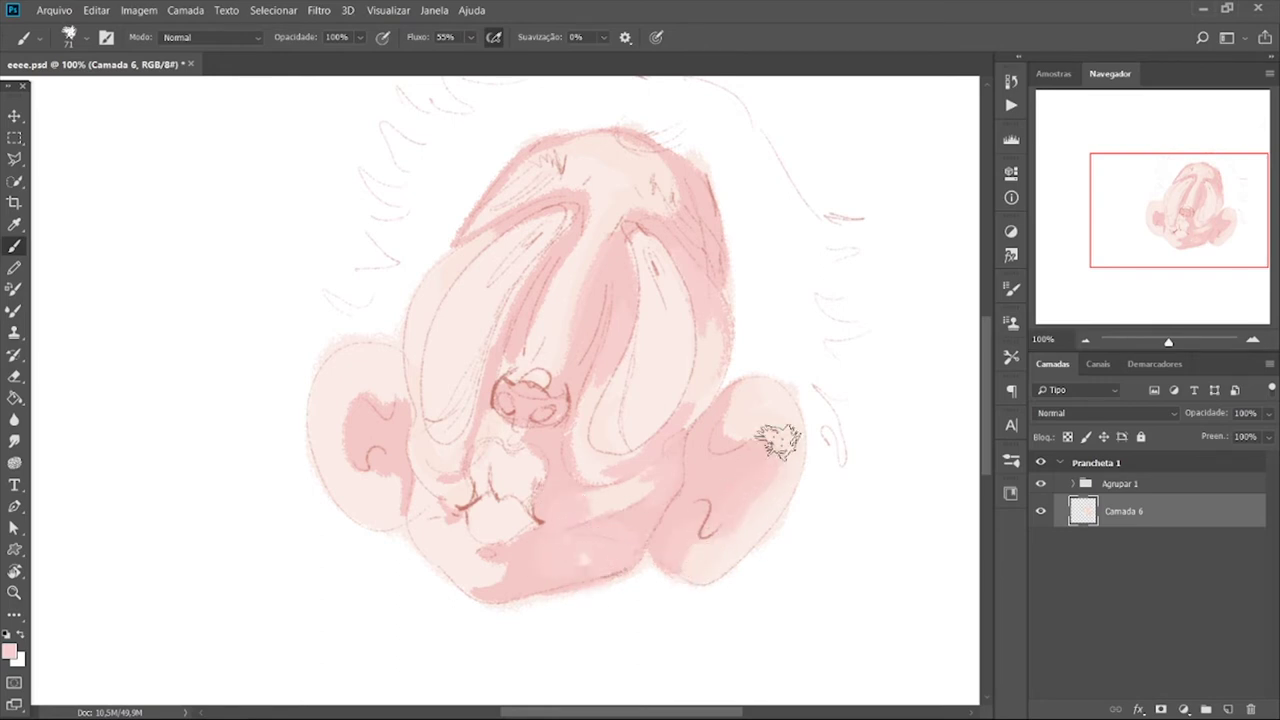
pyautogui.press('alt')
pyautogui.keyDown('alt'); pyautogui.click(600, 394); pyautogui.keyUp('alt')
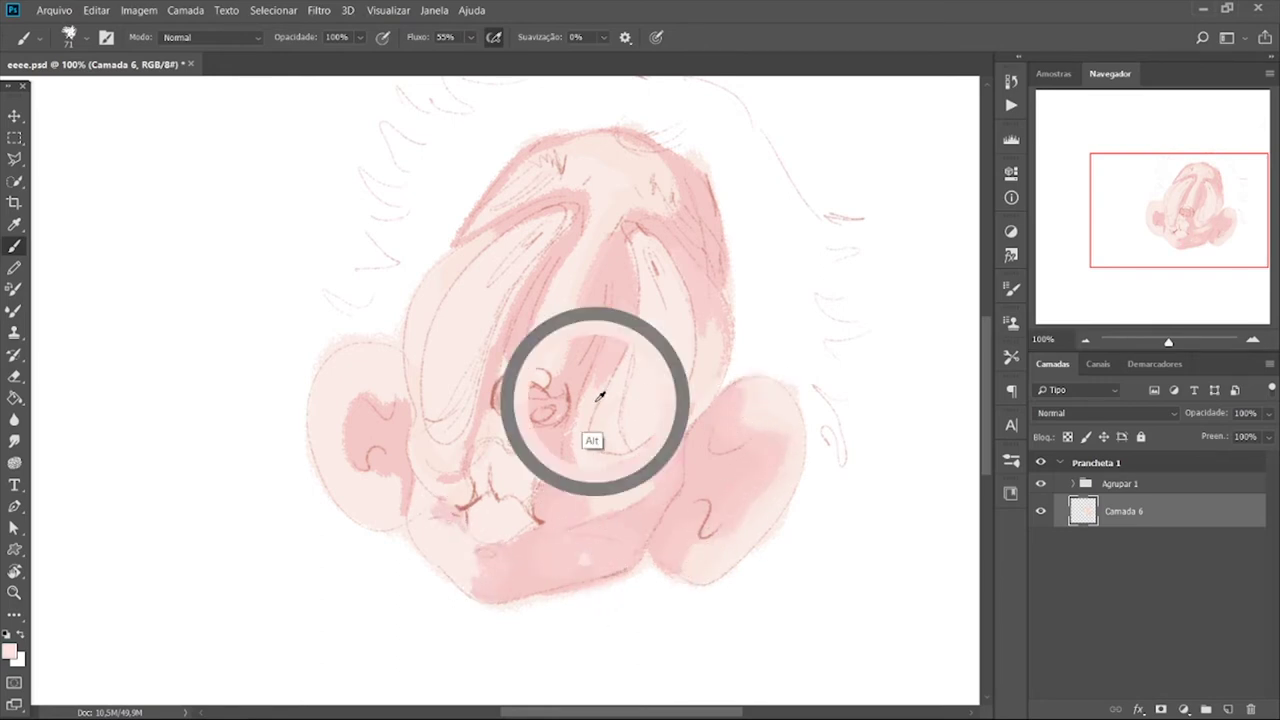
pyautogui.moveTo(463, 571); pyautogui.dragTo(508, 591)
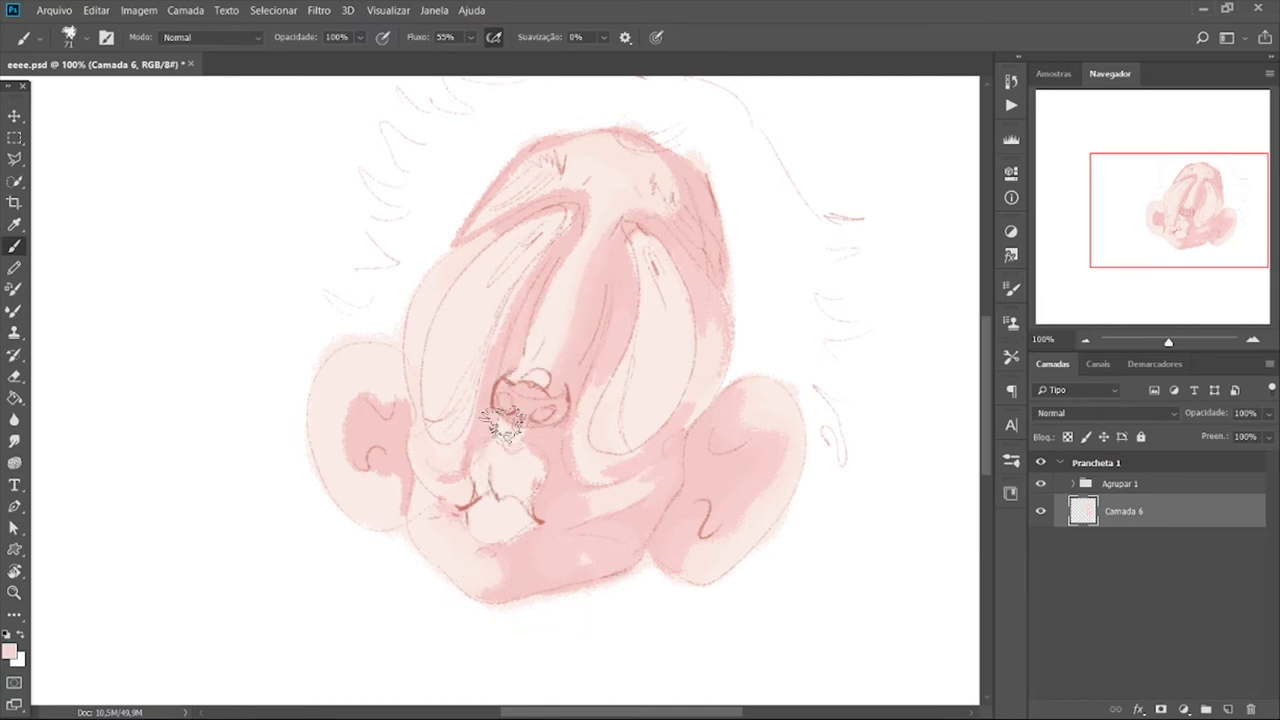
# - Darken the left ear, then add lighter highlights on the forehead and inside both eyes
pyautogui.moveTo(372, 502); pyautogui.dragTo(396, 394)
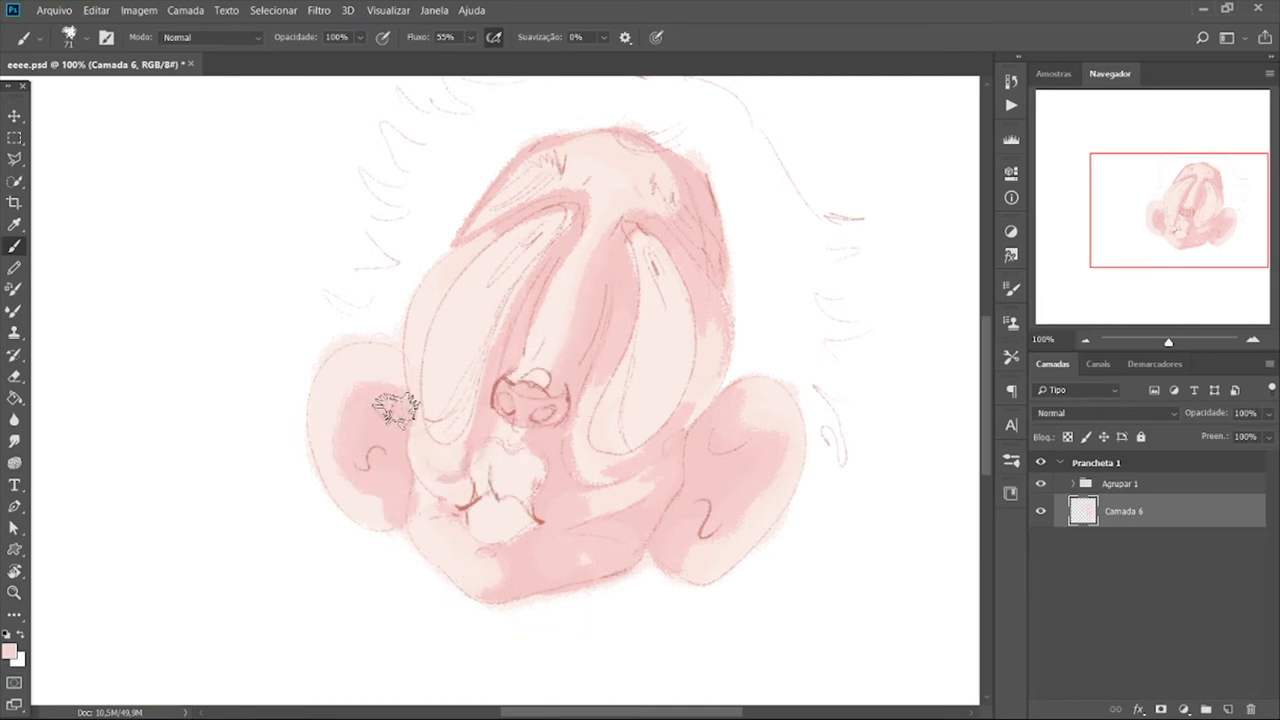
pyautogui.keyDown('alt'); pyautogui.click(388, 405); pyautogui.keyUp('alt')
pyautogui.click(10, 652)
pyautogui.click(1194, 71)
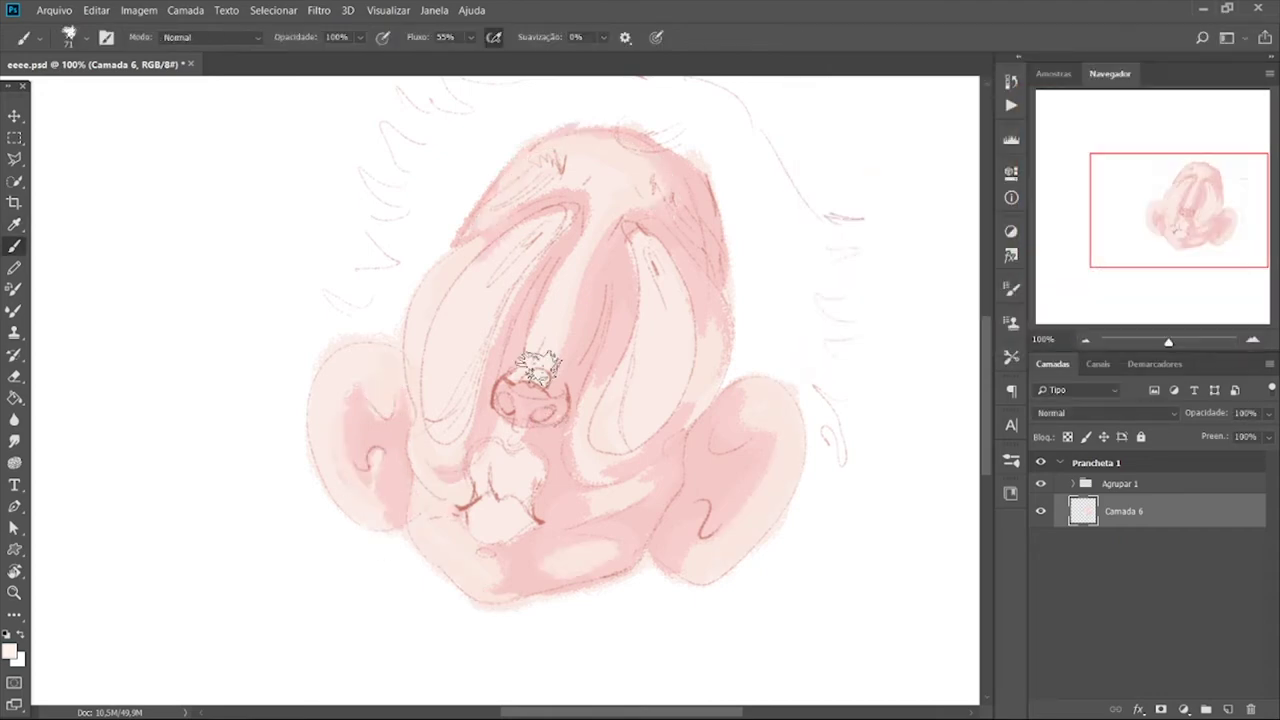
pyautogui.click(612, 185)
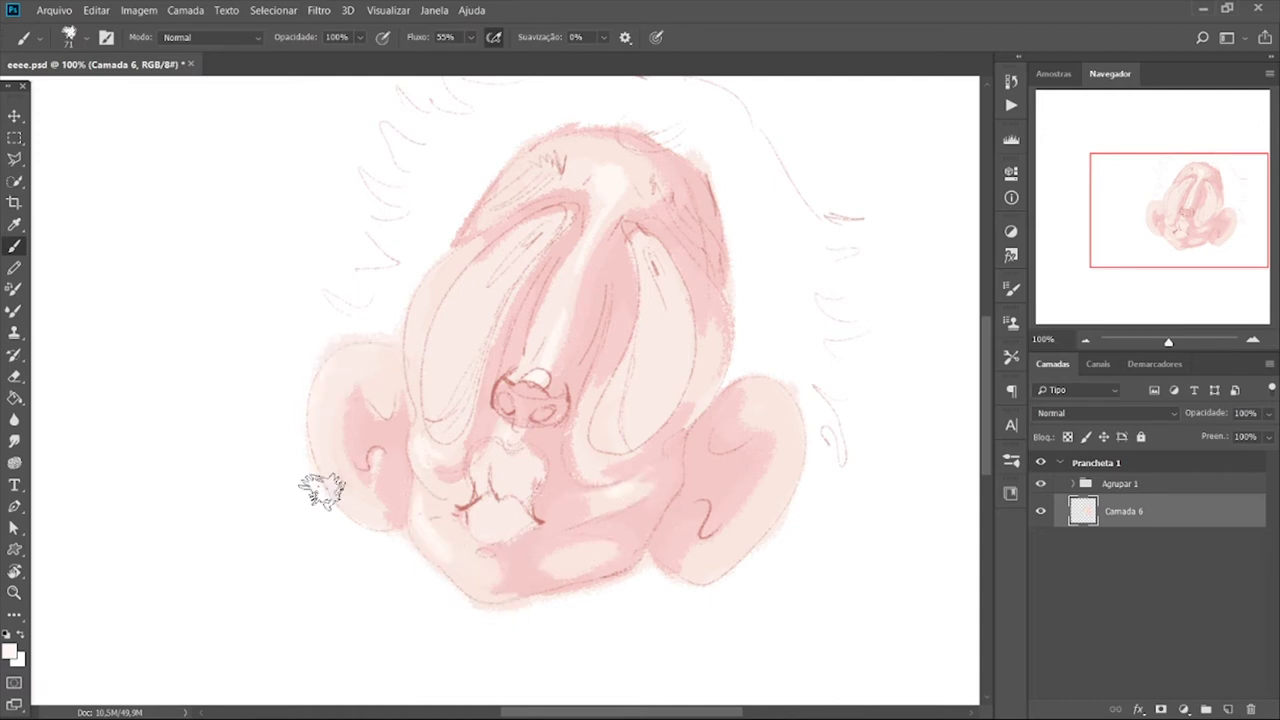
pyautogui.moveTo(458, 380); pyautogui.dragTo(449, 321)
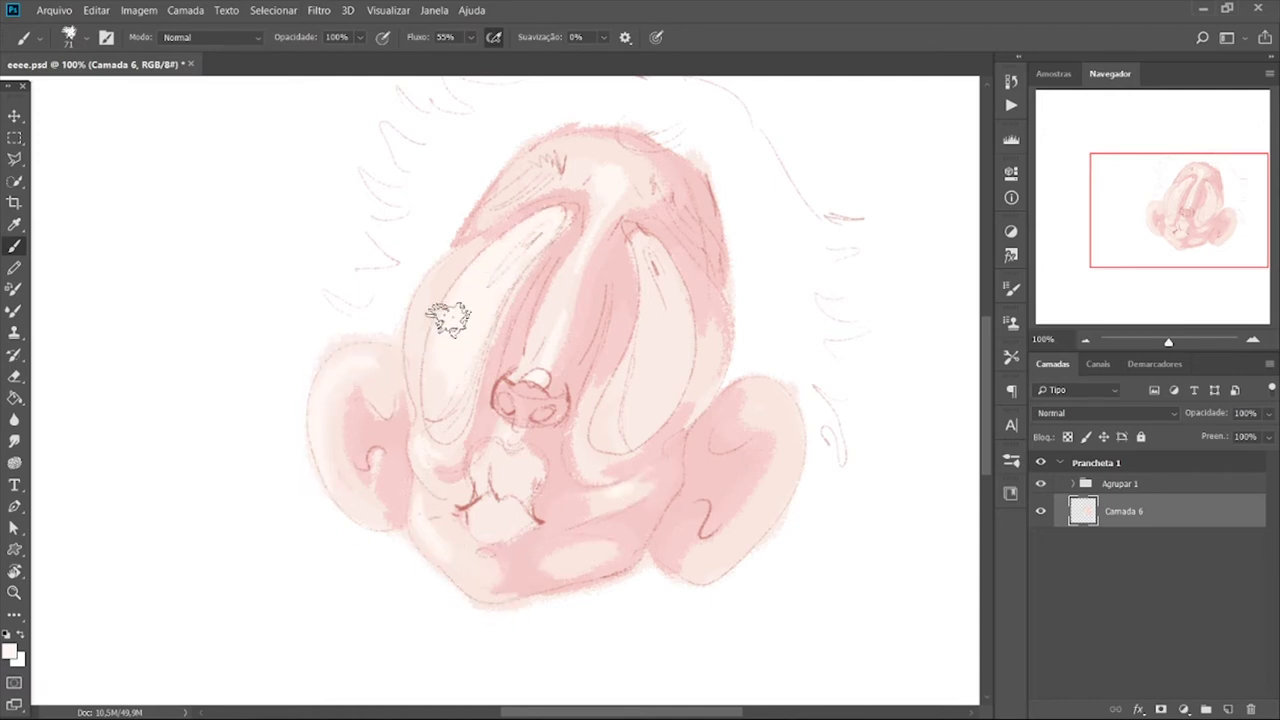
pyautogui.moveTo(648, 258); pyautogui.dragTo(623, 391)
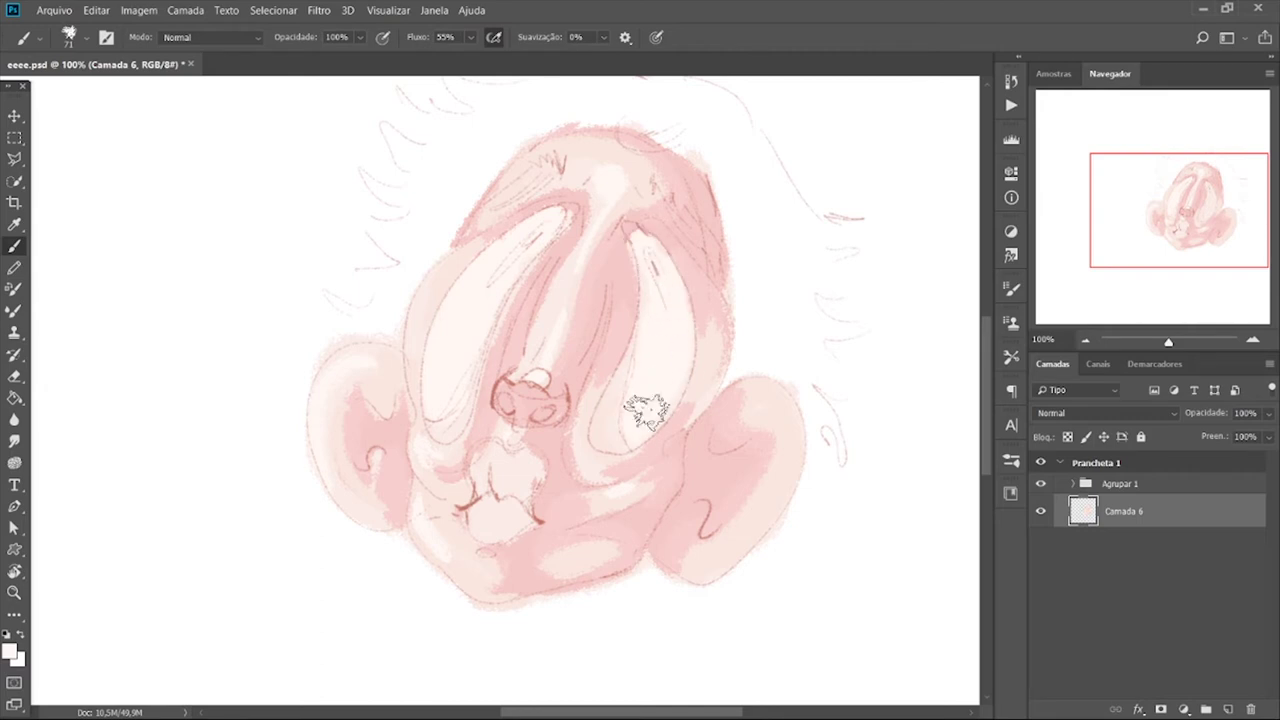
# - Sample a darker pink and darken above the mouth, the nose bridge and nose outline
pyautogui.keyDown('alt'); pyautogui.click(592, 440); pyautogui.keyUp('alt')
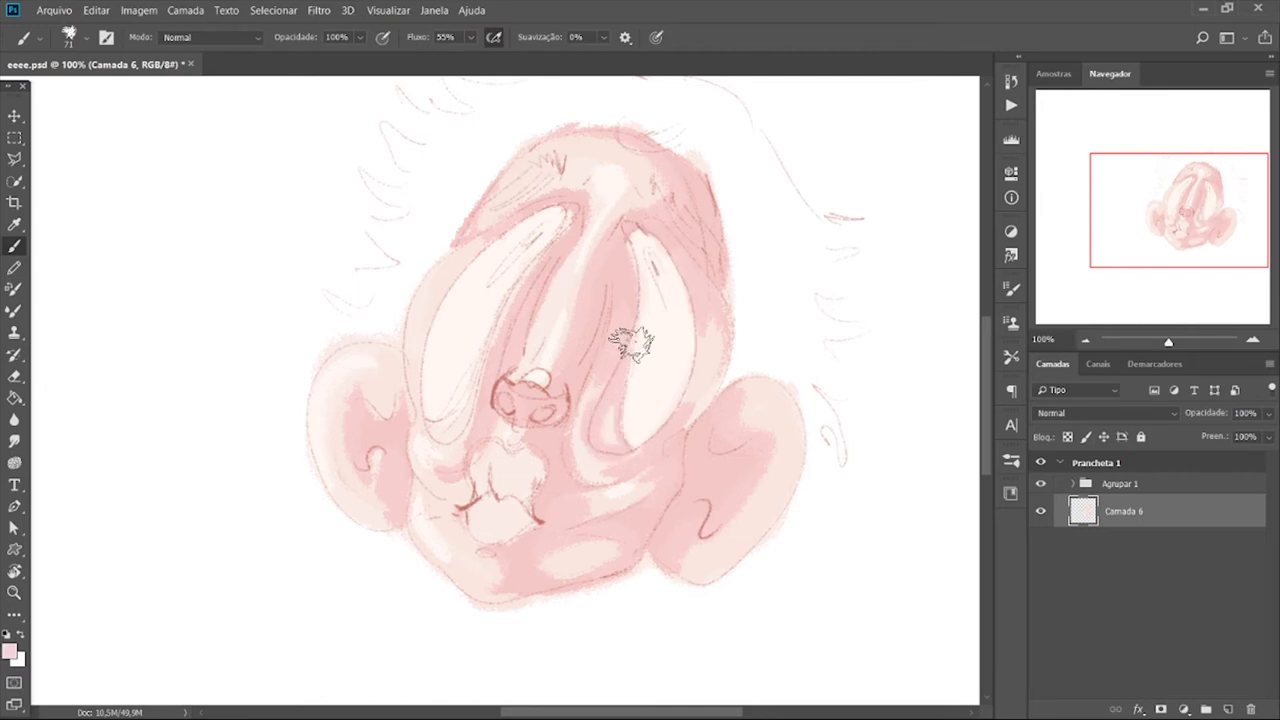
pyautogui.press('alt')
pyautogui.keyDown('alt'); pyautogui.click(445, 282); pyautogui.keyUp('alt')
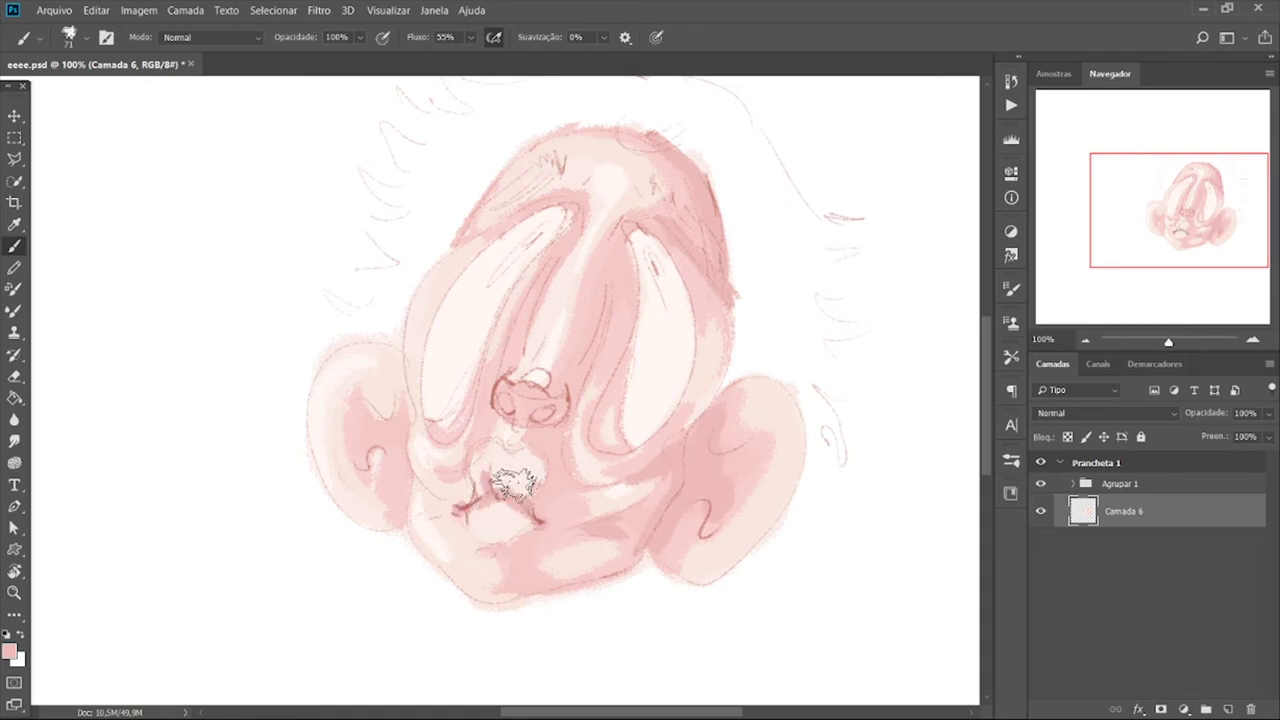
pyautogui.moveTo(492, 462)
pyautogui.mouseDown()
pyautogui.moveTo(505, 505)
pyautogui.moveTo(371, 457)
pyautogui.moveTo(420, 470)
pyautogui.moveTo(386, 414)
pyautogui.mouseUp()
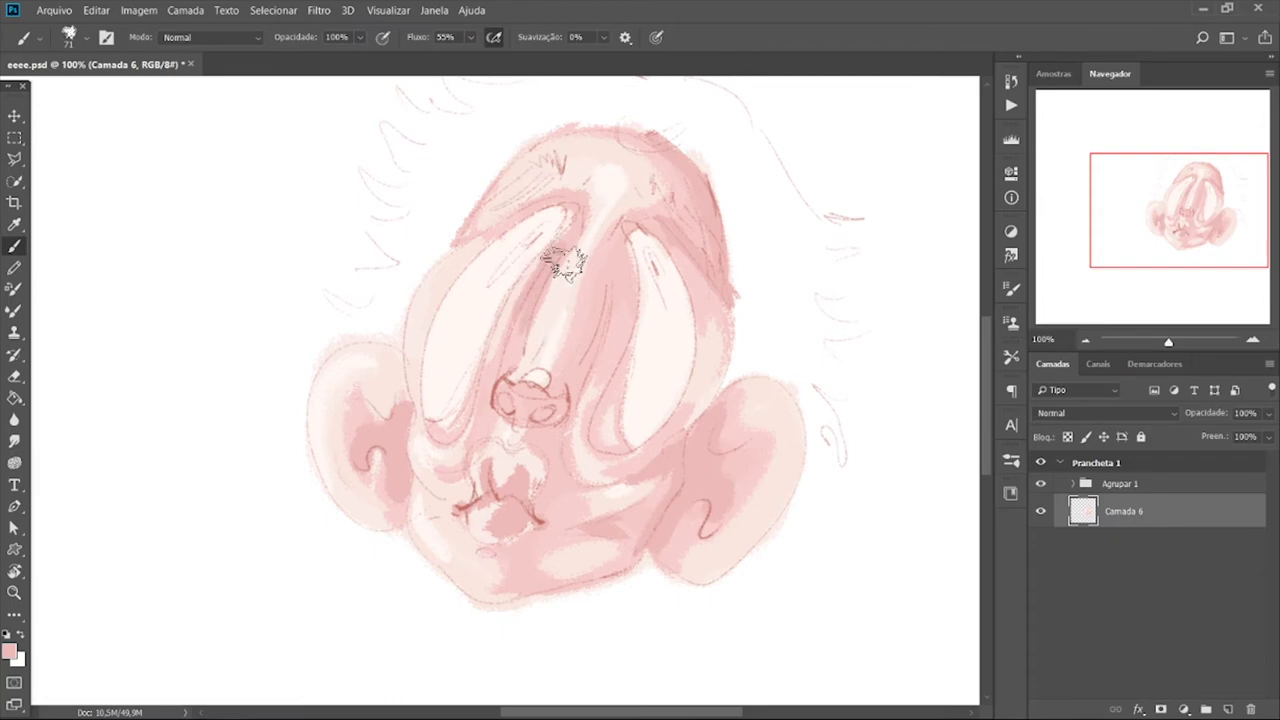
pyautogui.moveTo(545, 265); pyautogui.dragTo(608, 345)
pyautogui.moveTo(612, 285)
pyautogui.mouseDown()
pyautogui.moveTo(528, 400)
pyautogui.moveTo(505, 375)
pyautogui.mouseUp()
# - Lighten the nose top, left nostril and lower nose with sampled light pinks
pyautogui.scroll(2, 566, 463)
pyautogui.keyDown('alt'); pyautogui.click(612, 330); pyautogui.keyUp('alt')
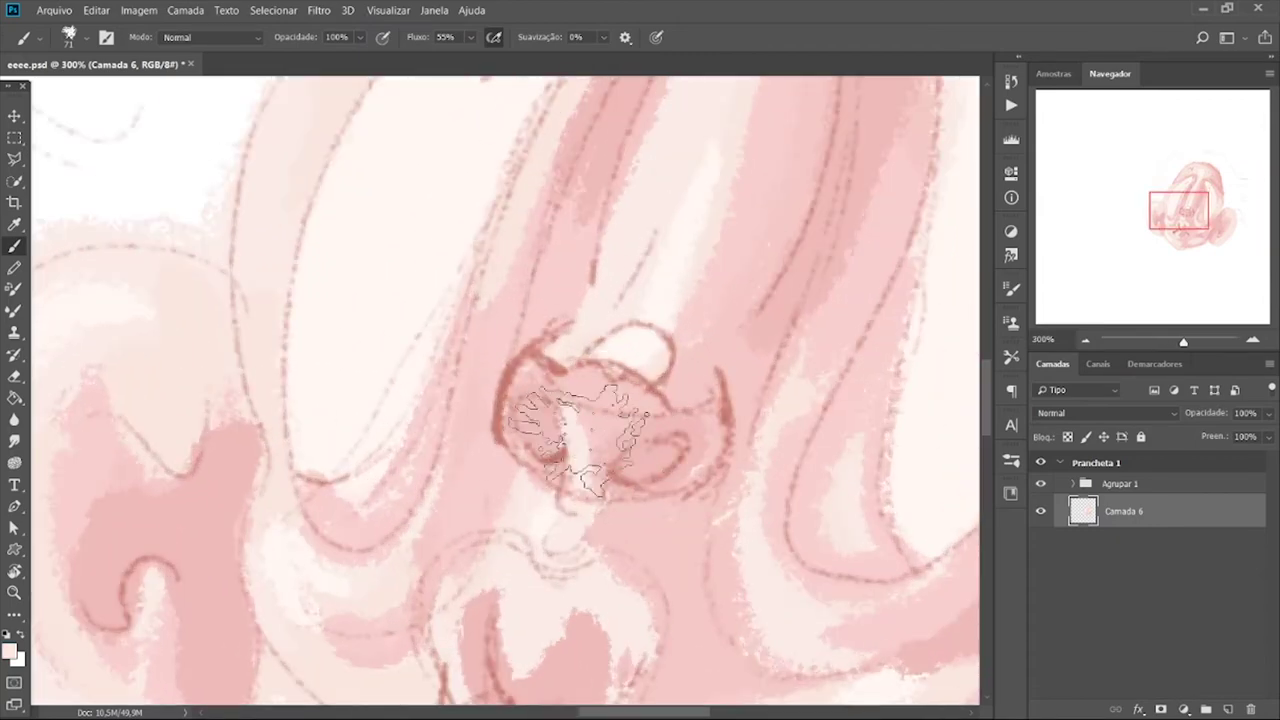
pyautogui.moveTo(600, 340); pyautogui.dragTo(540, 450)
pyautogui.moveTo(520, 350); pyautogui.dragTo(580, 360)
pyautogui.keyDown('alt'); pyautogui.click(563, 341); pyautogui.keyUp('alt')
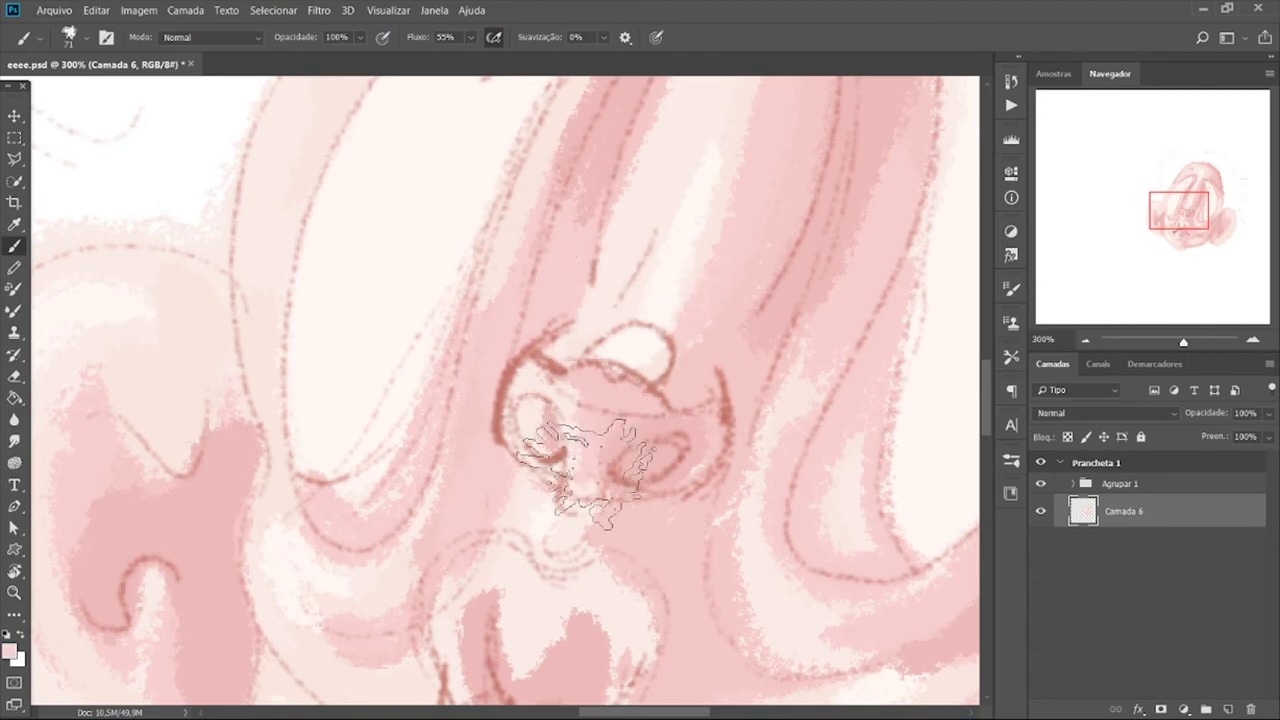
pyautogui.keyDown('alt'); pyautogui.click(548, 420); pyautogui.keyUp('alt')
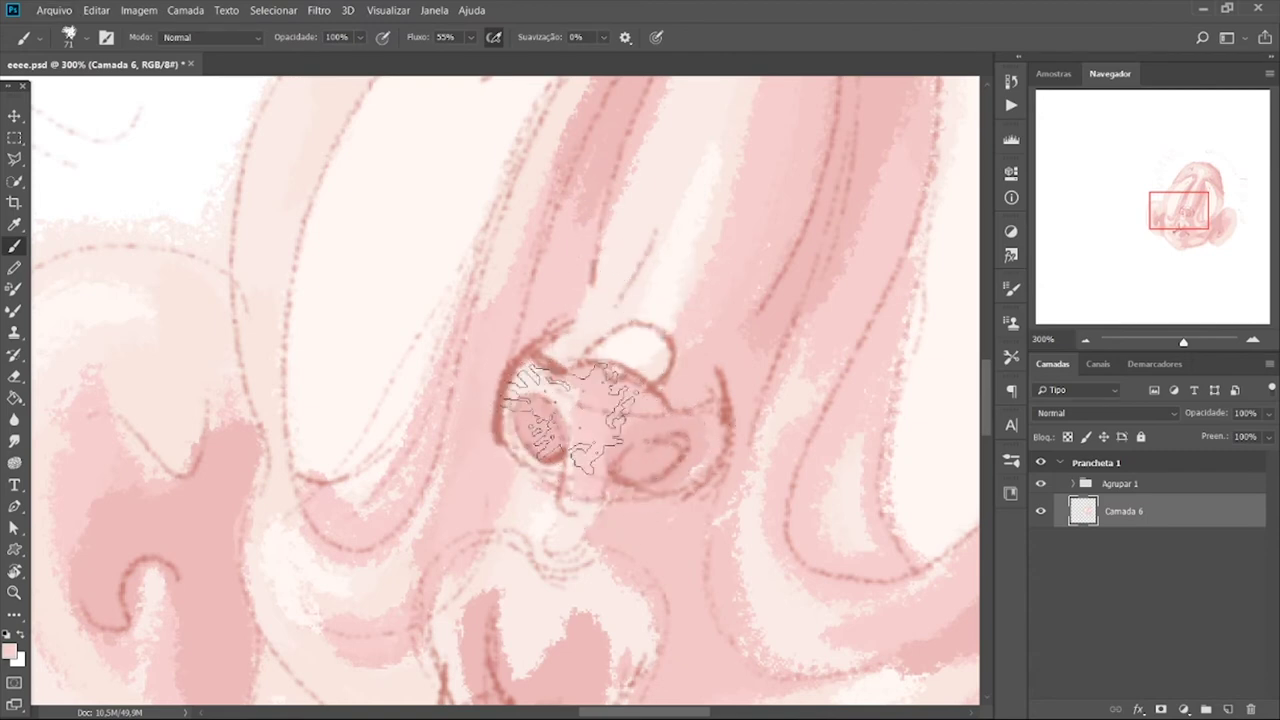
pyautogui.moveTo(560, 470)
pyautogui.mouseDown()
pyautogui.moveTo(620, 500)
pyautogui.moveTo(625, 425)
pyautogui.mouseUp()
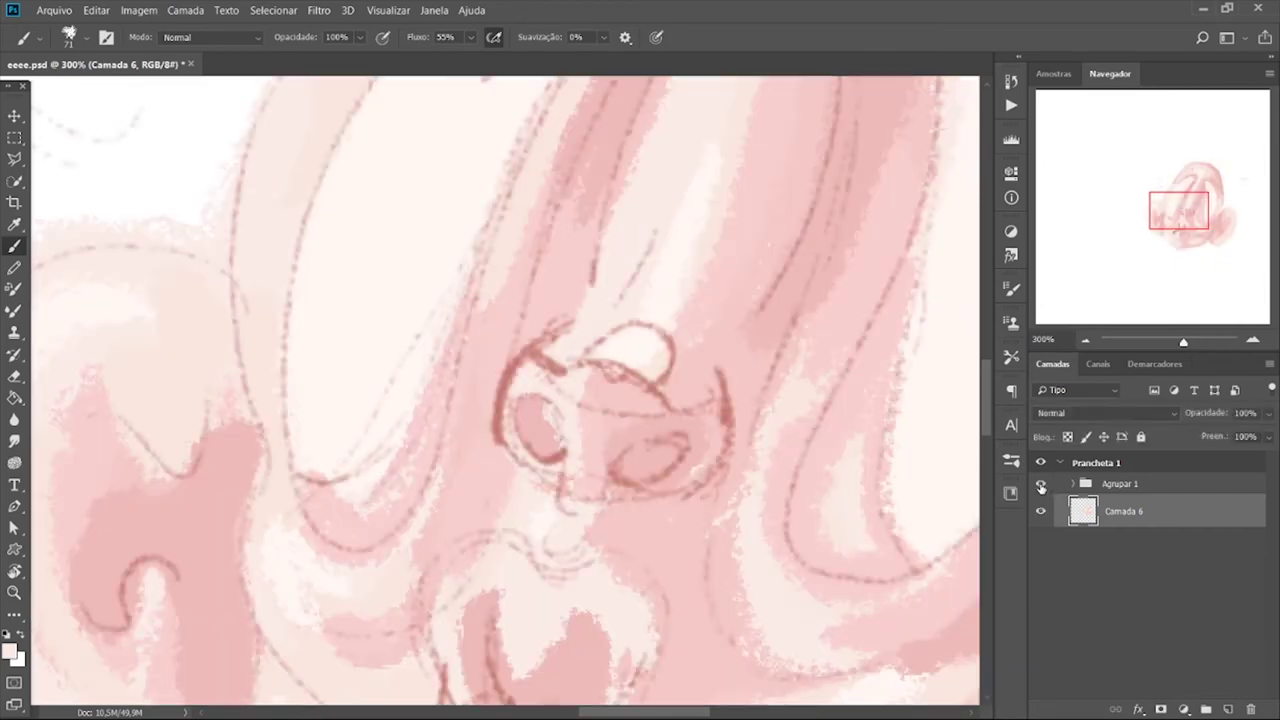
# - Repaint the upper nose pinker and fill the right nostril with darker pink
pyautogui.click(1040, 483)
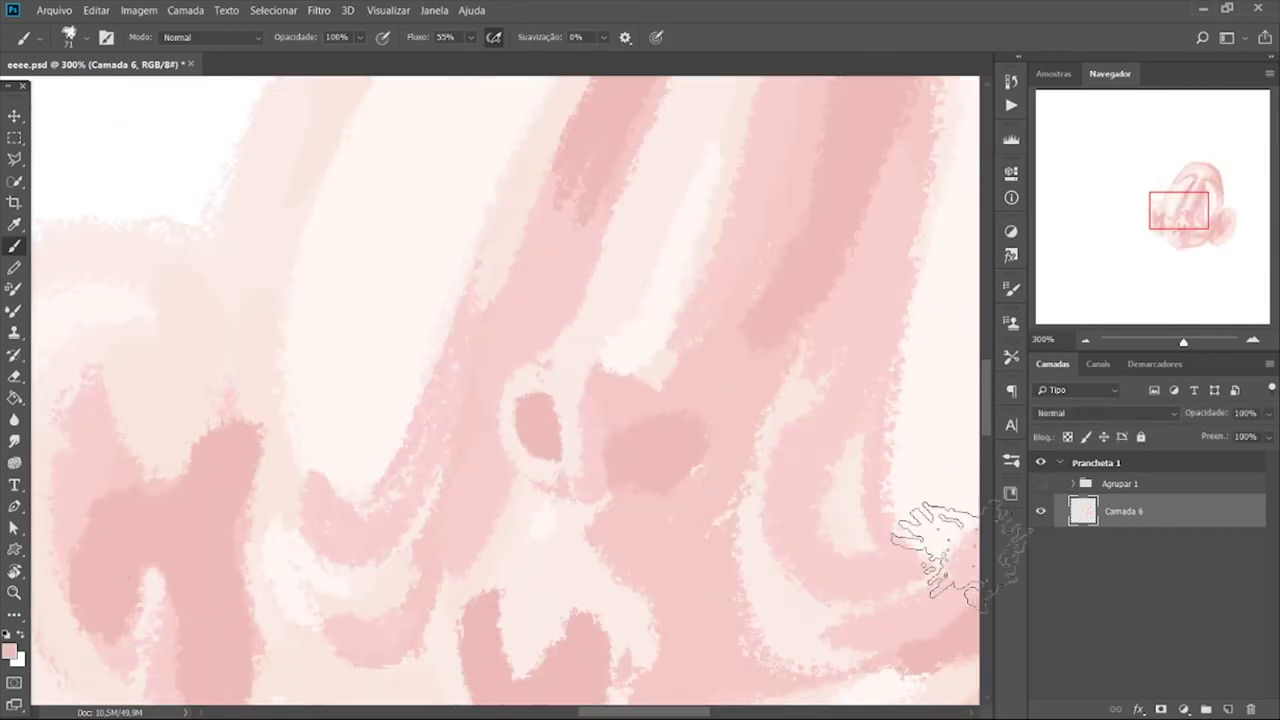
pyautogui.click(1040, 483)
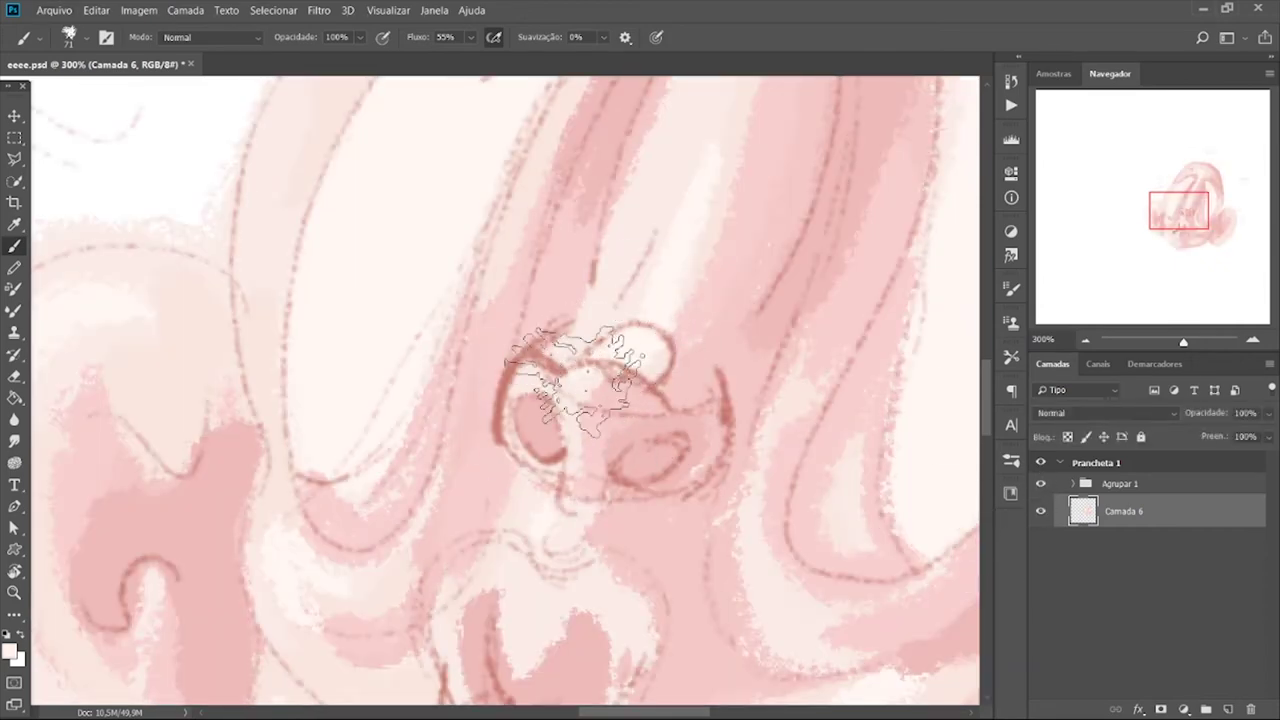
pyautogui.moveTo(580, 385); pyautogui.dragTo(650, 395)
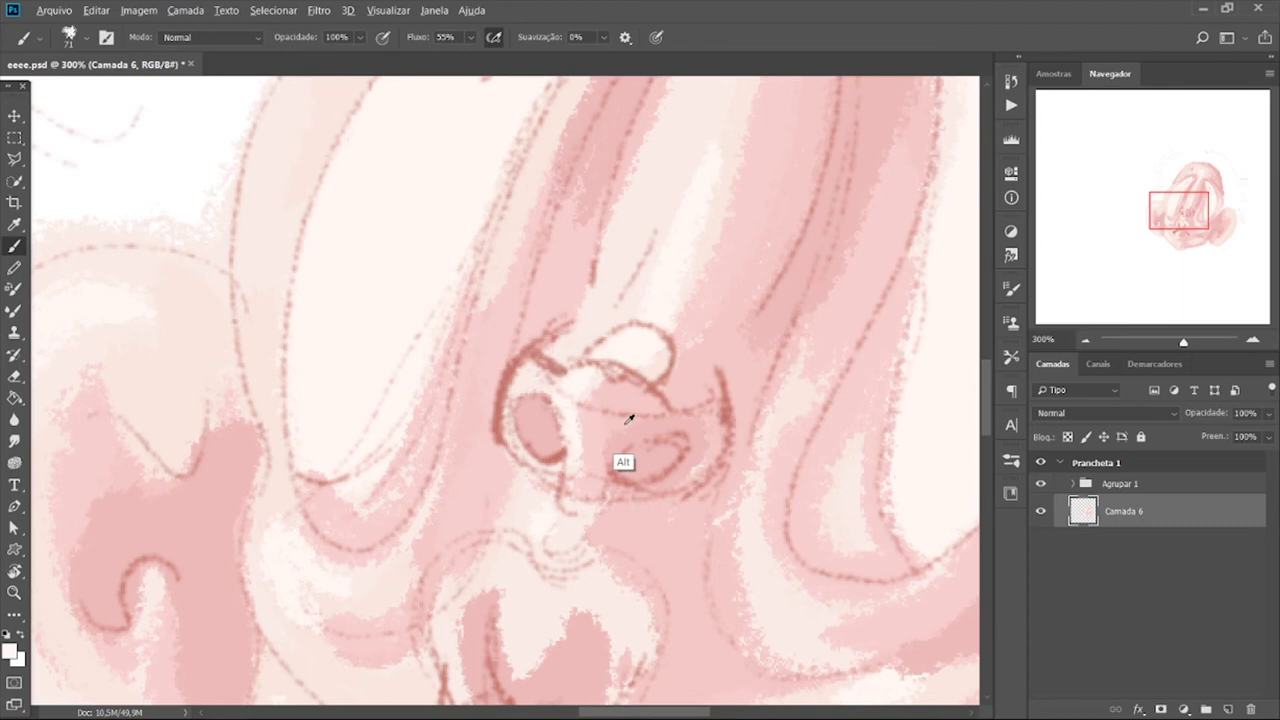
pyautogui.keyDown('alt'); pyautogui.click(728, 260); pyautogui.keyUp('alt')
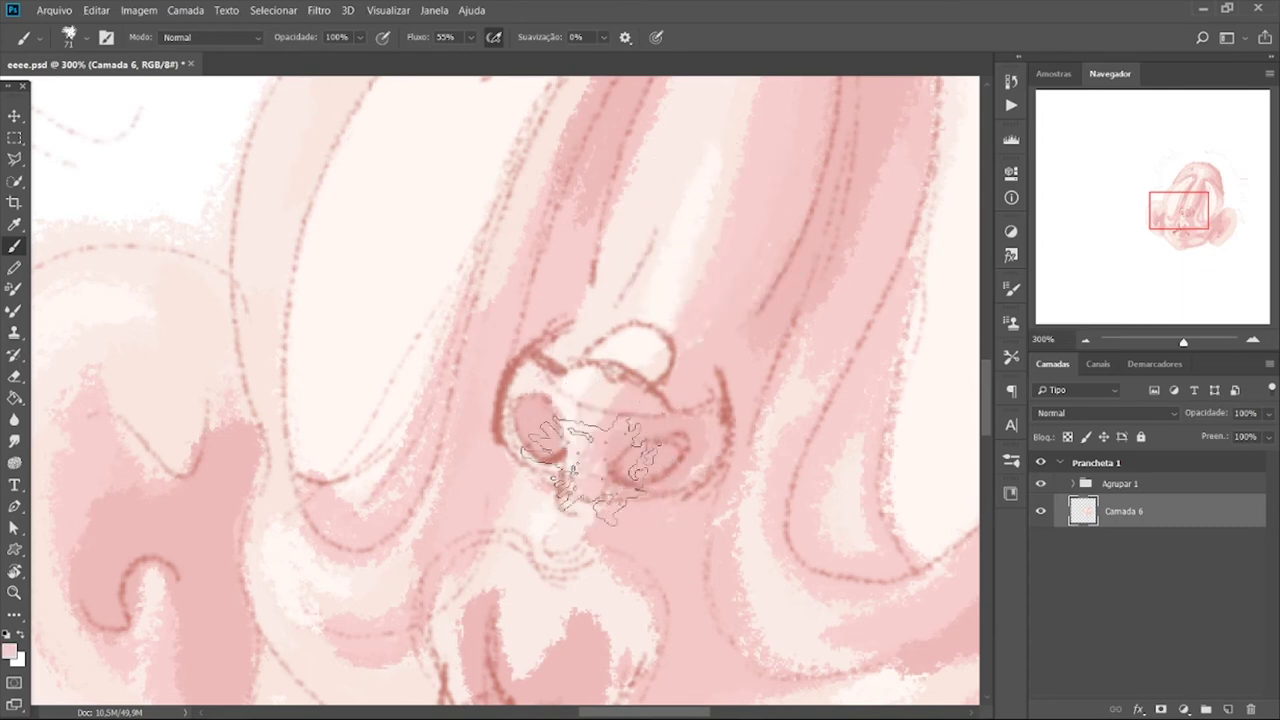
pyautogui.scroll(-3, 530, 335)
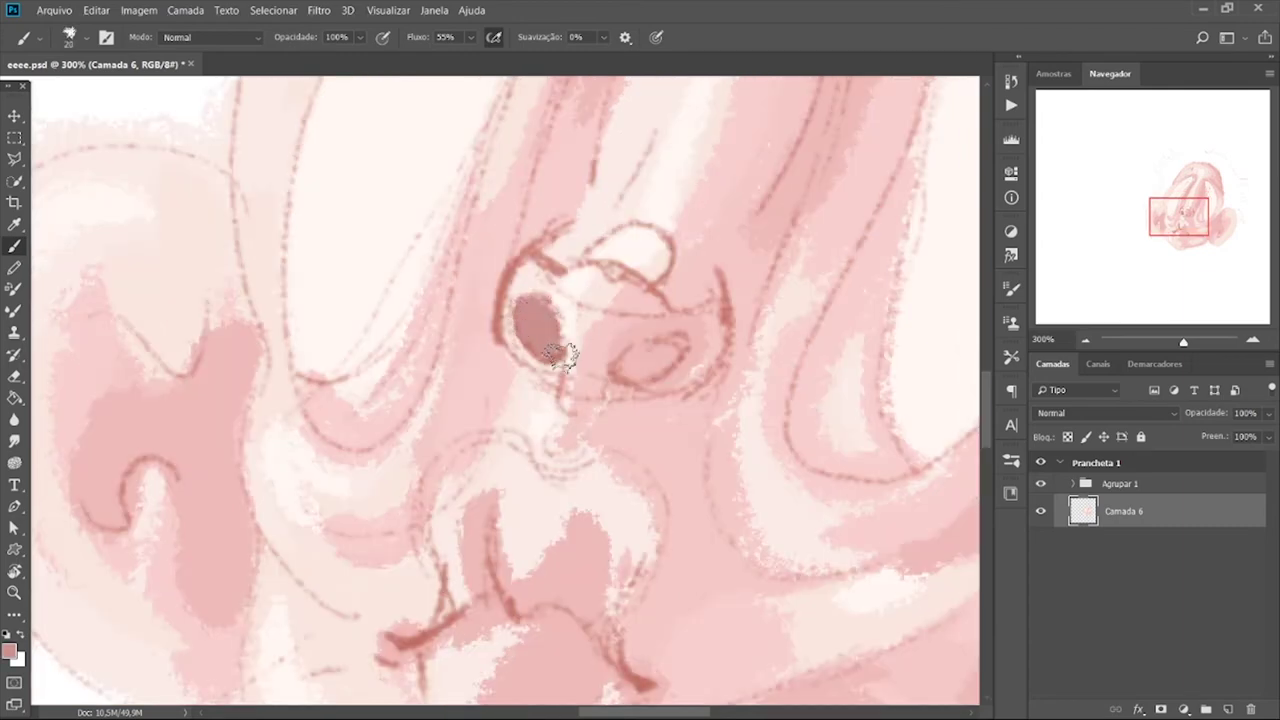
pyautogui.moveTo(672, 355); pyautogui.dragTo(632, 362)
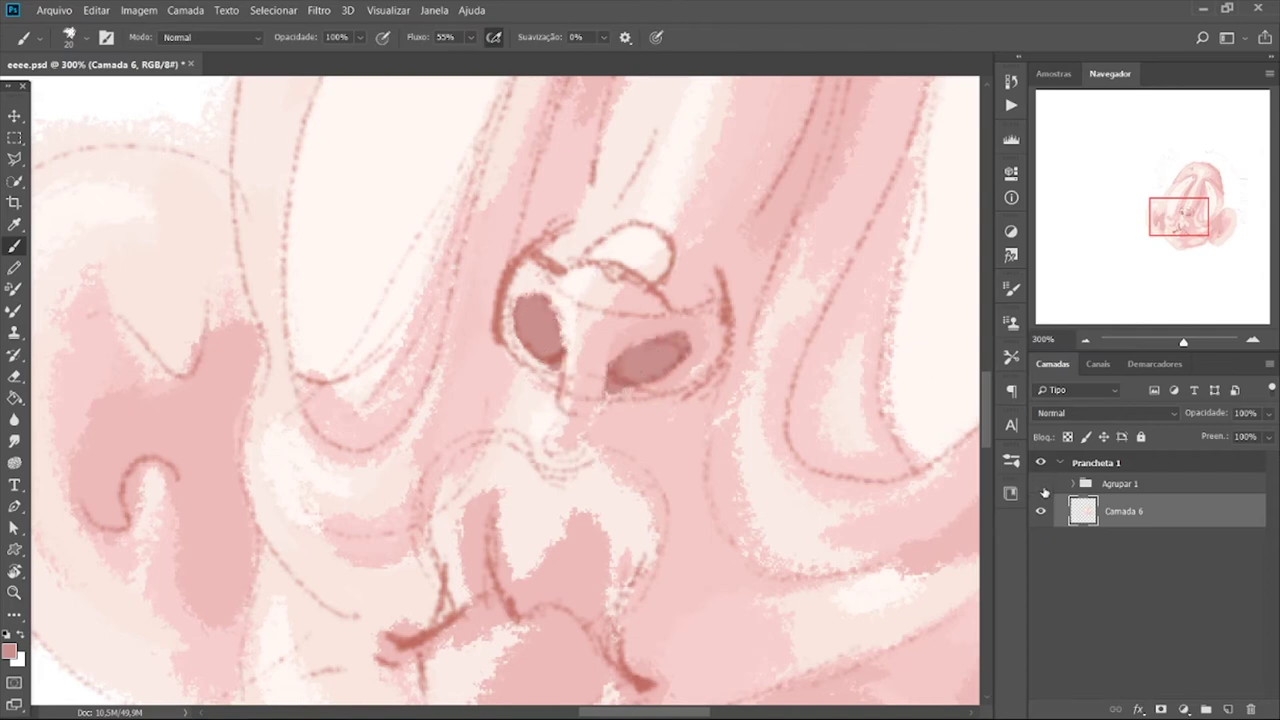
# - Compare against the sketch, then darken and extend the strokes around the mouth
pyautogui.click(1040, 483)
pyautogui.click(1040, 483)
pyautogui.click(1040, 483)
pyautogui.click(1040, 483)
pyautogui.scroll(-5, 613, 611)
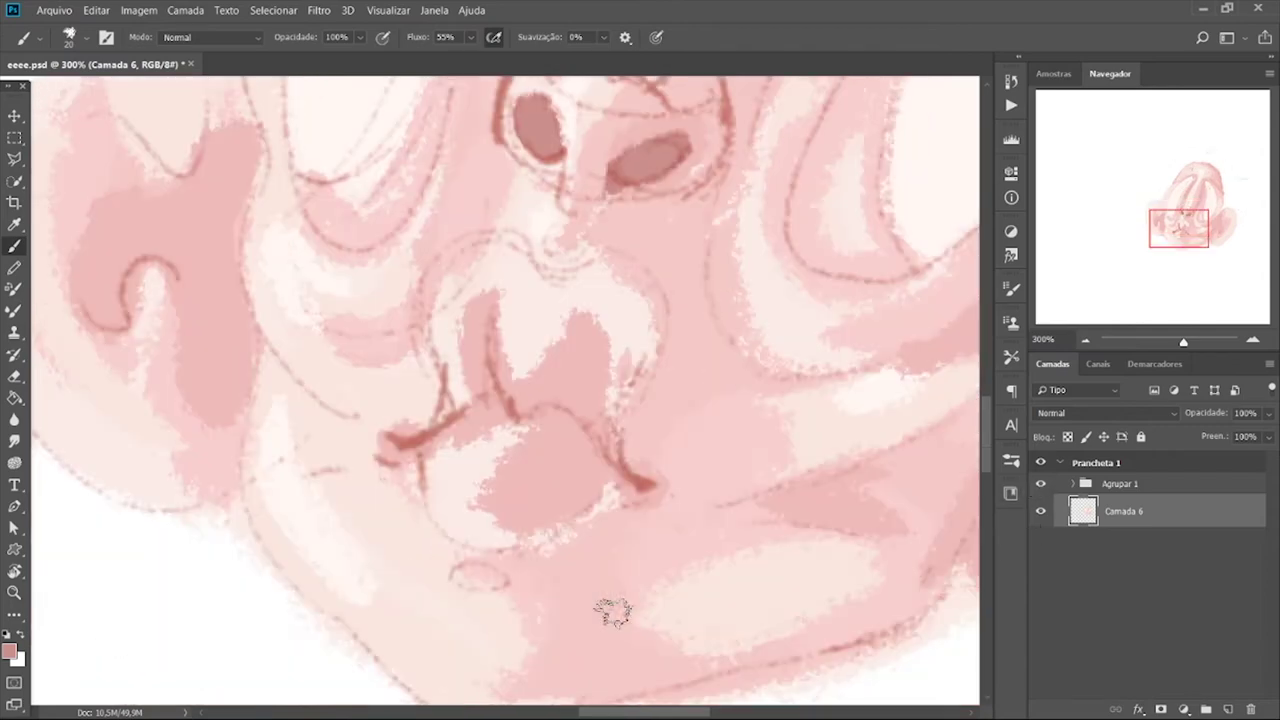
pyautogui.moveTo(395, 445)
pyautogui.mouseDown()
pyautogui.moveTo(505, 398)
pyautogui.moveTo(485, 365)
pyautogui.moveTo(523, 420)
pyautogui.moveTo(625, 465)
pyautogui.mouseUp()
pyautogui.moveTo(530, 420); pyautogui.dragTo(595, 380)
# - Darken the crease along the right eye fold beside the nose
pyautogui.hotkey('ctrl', '-')
pyautogui.scroll(5, 577, 530)
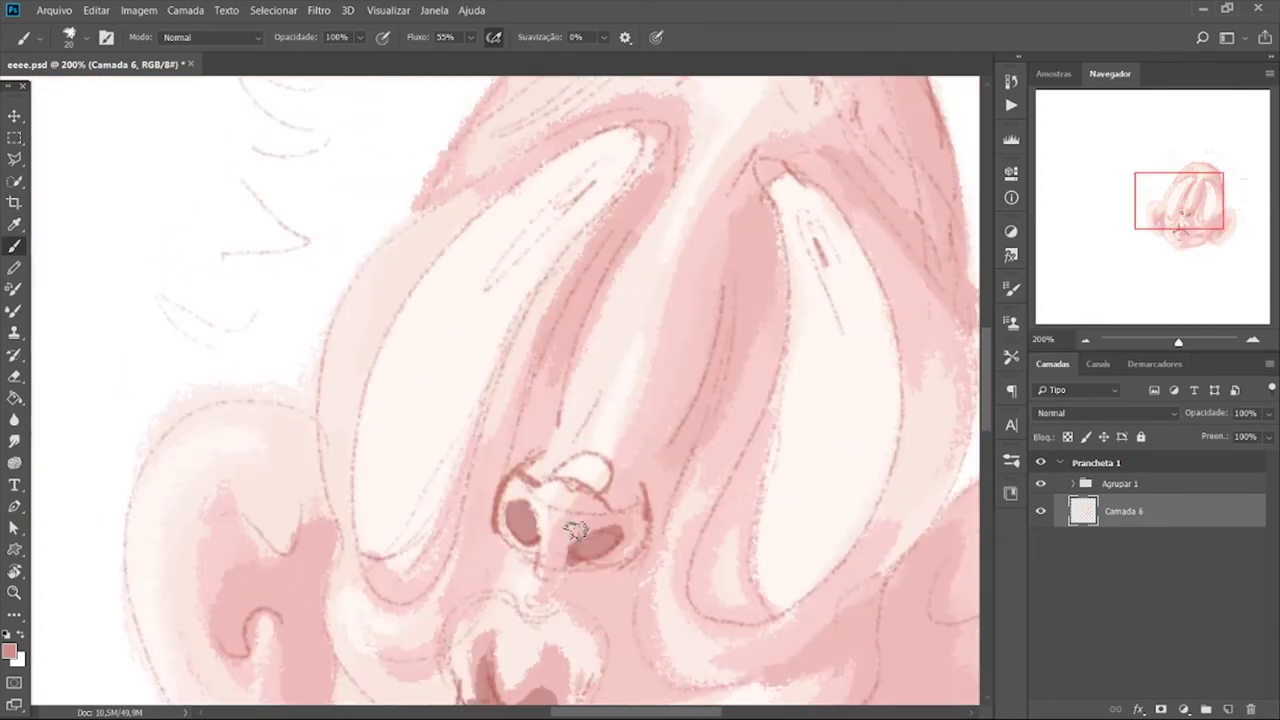
pyautogui.moveTo(633, 206); pyautogui.dragTo(595, 258)
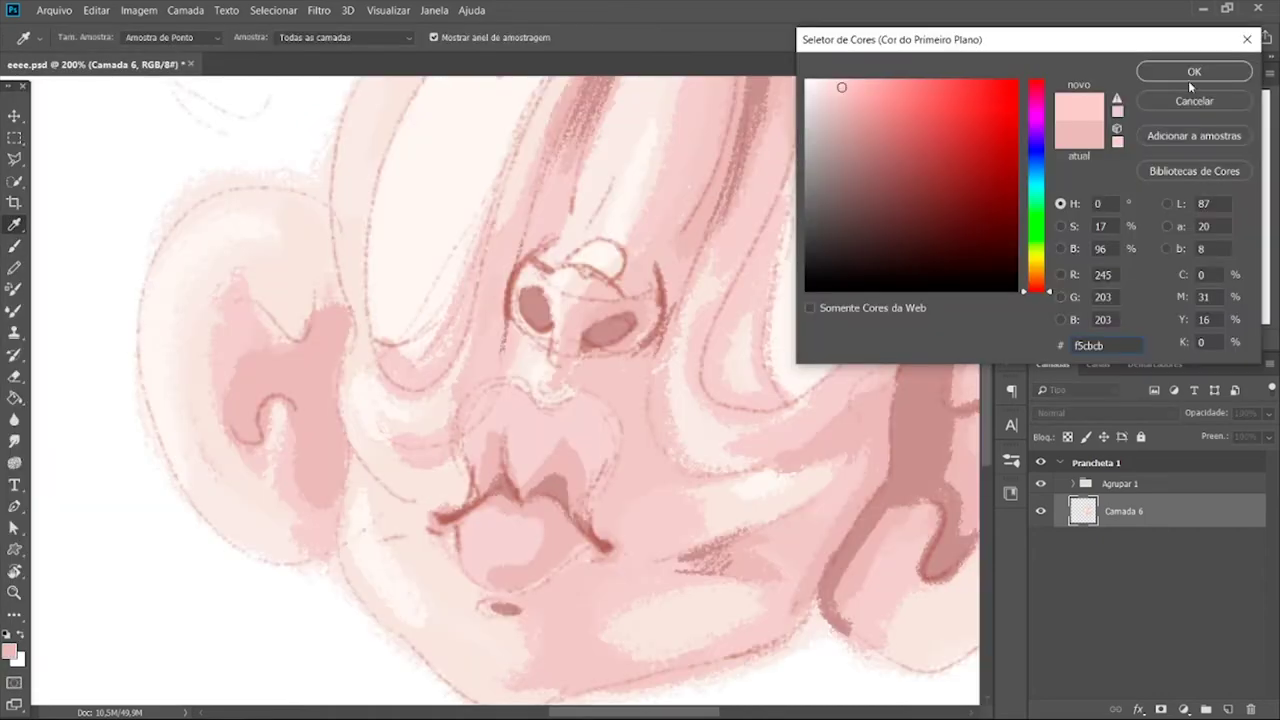
# - Brush pale pink on nose and upper lip, a dark-pink eye-fold crease, and left-eyebrow hatching
pyautogui.moveTo(569, 428); pyautogui.dragTo(533, 418)
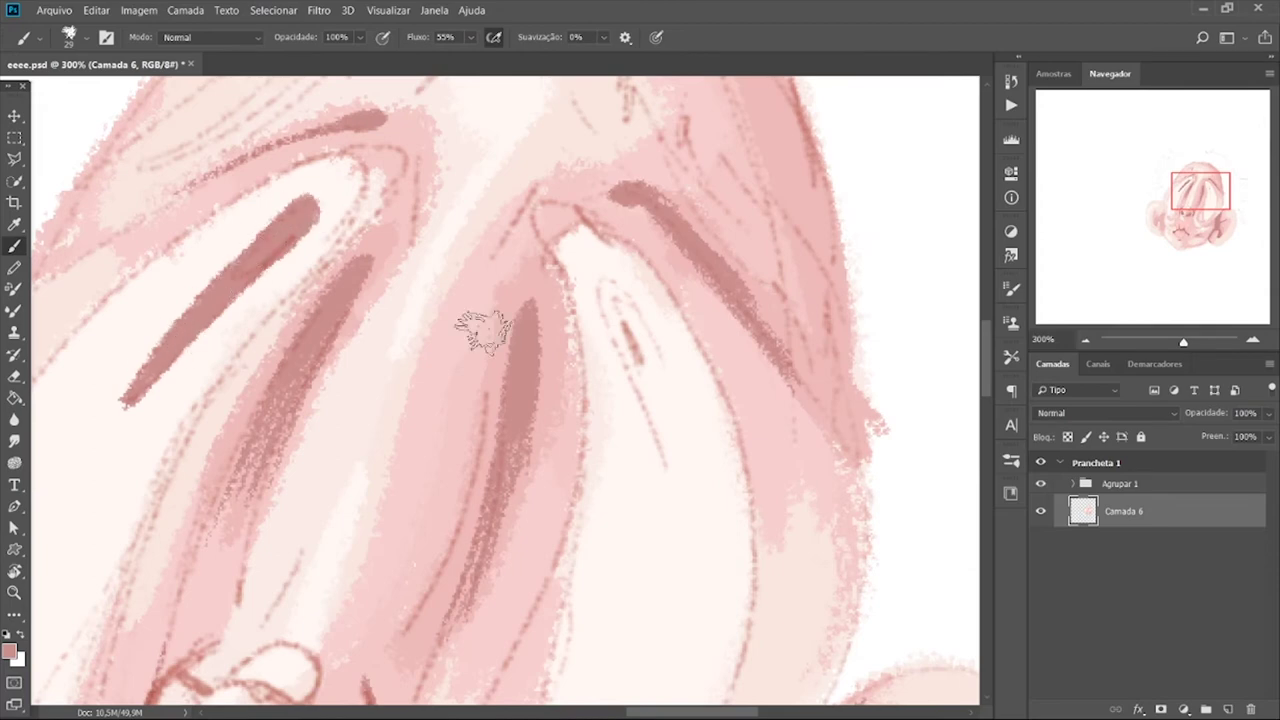
pyautogui.moveTo(600, 285); pyautogui.dragTo(694, 514)
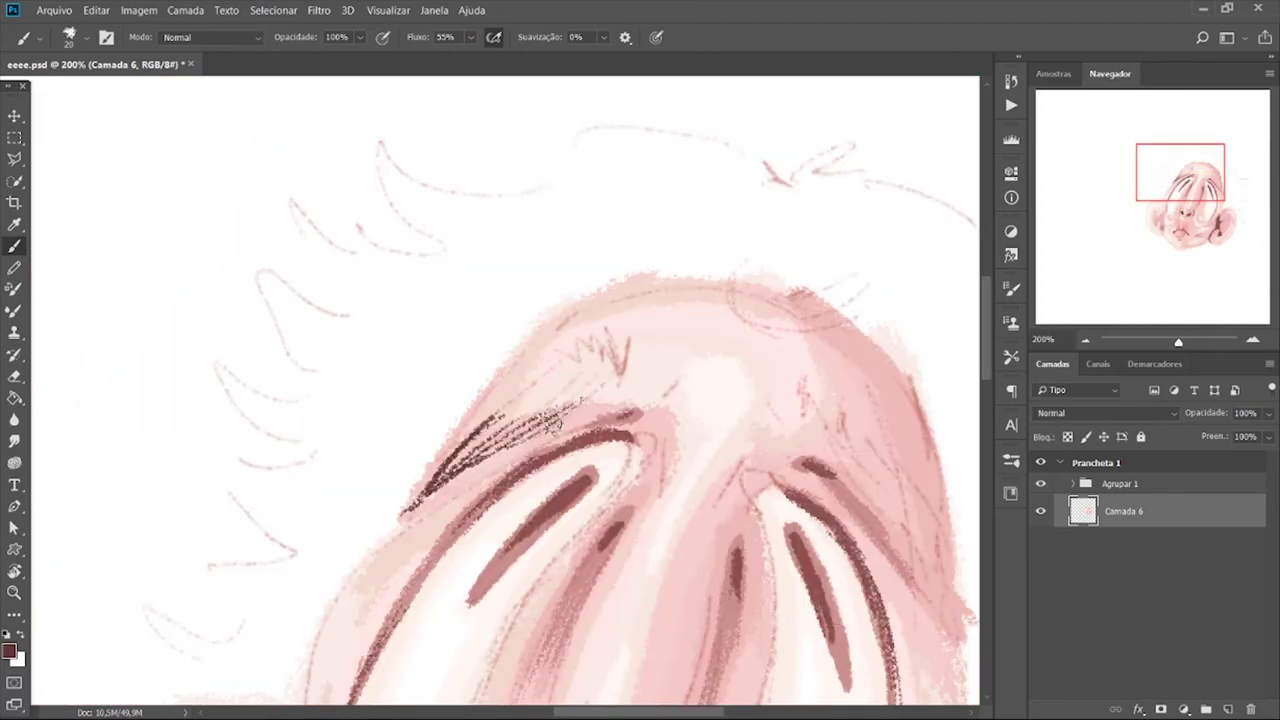
pyautogui.moveTo(550, 428)
pyautogui.mouseDown()
pyautogui.moveTo(600, 362)
pyautogui.moveTo(592, 348)
pyautogui.mouseUp()
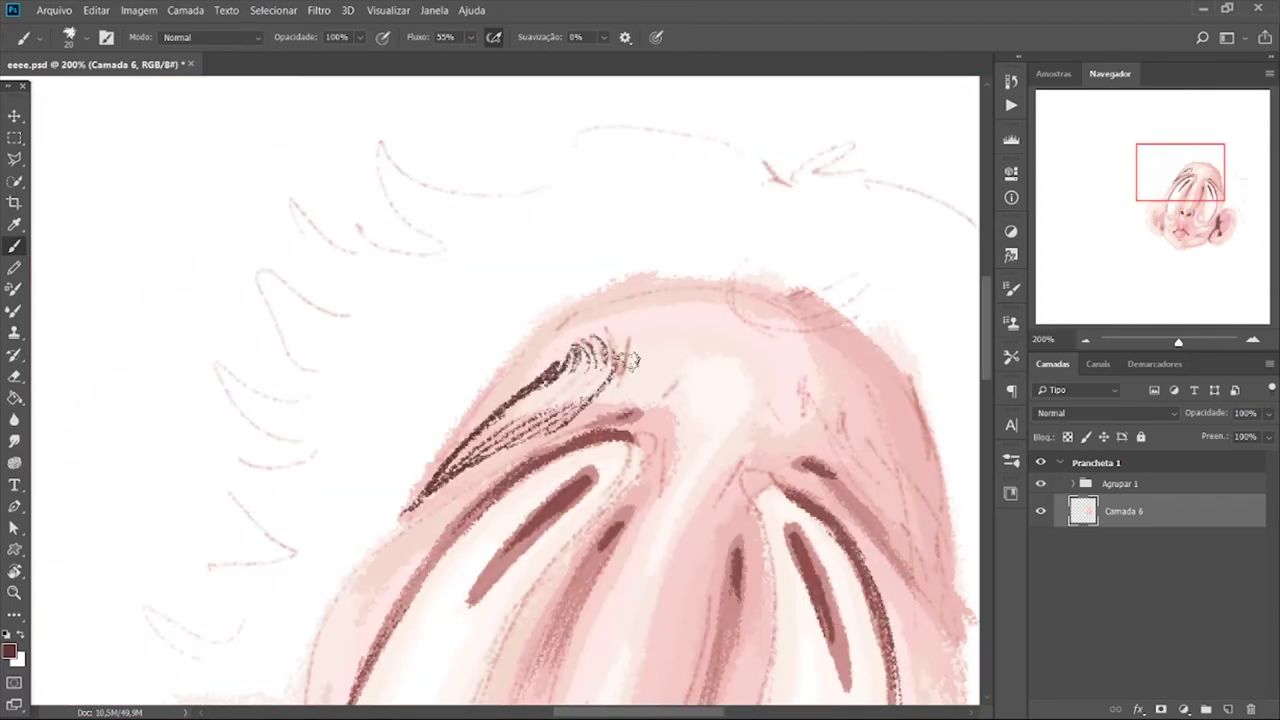
# - Add more hatching to the left eyebrow and darker hatching to the right eyebrow
pyautogui.moveTo(490, 432); pyautogui.dragTo(630, 360)
pyautogui.hscroll(5, 600, 420)
pyautogui.moveTo(530, 400); pyautogui.dragTo(605, 503)
pyautogui.moveTo(545, 395)
pyautogui.mouseDown()
pyautogui.moveTo(560, 450)
pyautogui.moveTo(695, 625)
pyautogui.moveTo(577, 442)
pyautogui.moveTo(528, 422)
pyautogui.mouseUp()
# - Fill both eyebrows with solid dark brown, adding strokes at the inner left brow
pyautogui.moveTo(170, 480); pyautogui.dragTo(300, 400)
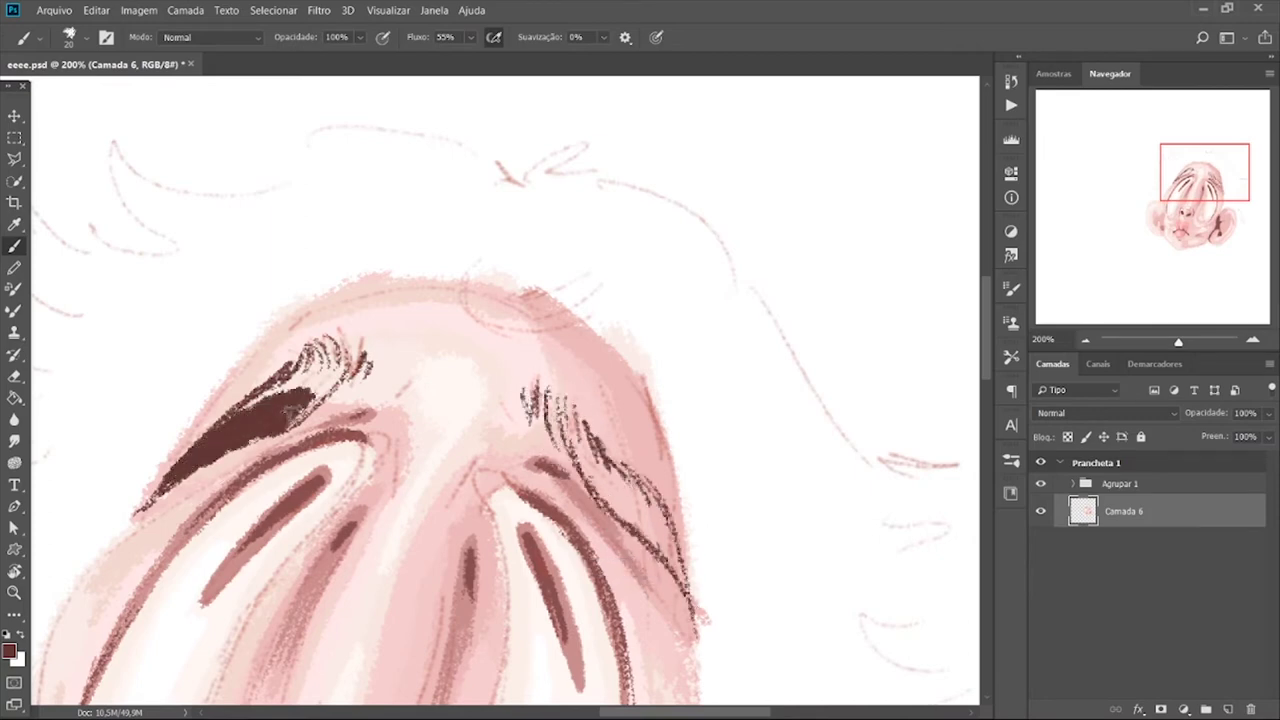
pyautogui.moveTo(220, 440); pyautogui.dragTo(345, 365)
pyautogui.moveTo(566, 432); pyautogui.dragTo(650, 540)
pyautogui.moveTo(630, 485); pyautogui.dragTo(690, 590)
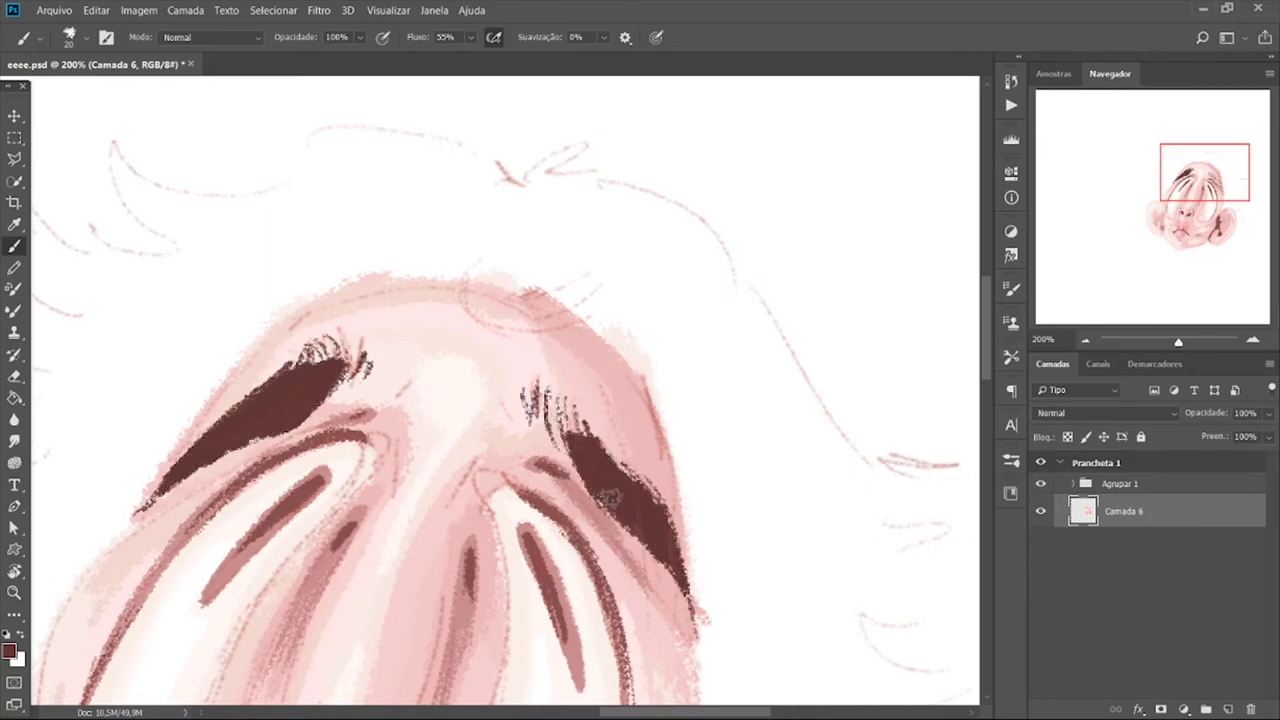
pyautogui.moveTo(605, 450); pyautogui.dragTo(675, 515)
pyautogui.moveTo(590, 470); pyautogui.dragTo(537, 428)
pyautogui.moveTo(310, 345); pyautogui.dragTo(340, 400)
pyautogui.moveTo(350, 360); pyautogui.dragTo(385, 378)
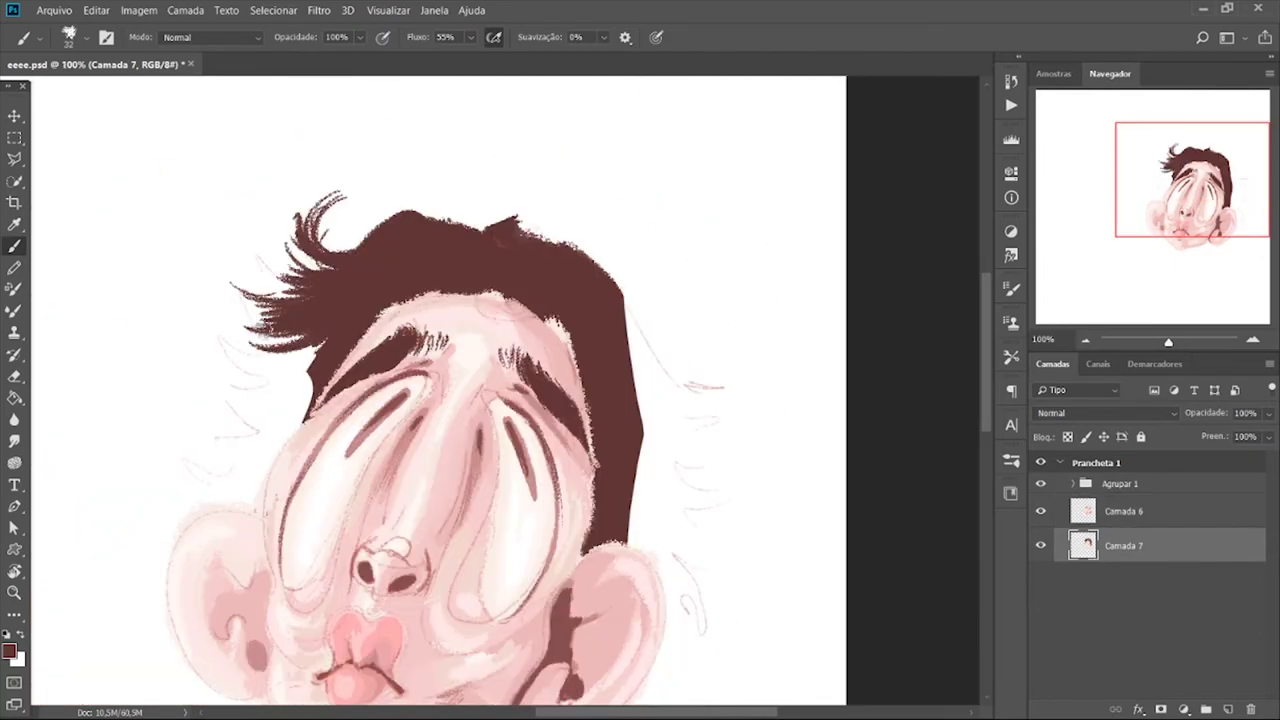
# - Paint feathery dark-brown hair strands down the left side of the head
pyautogui.moveTo(320, 345)
pyautogui.mouseDown()
pyautogui.moveTo(240, 362)
pyautogui.moveTo(215, 315)
pyautogui.mouseUp()
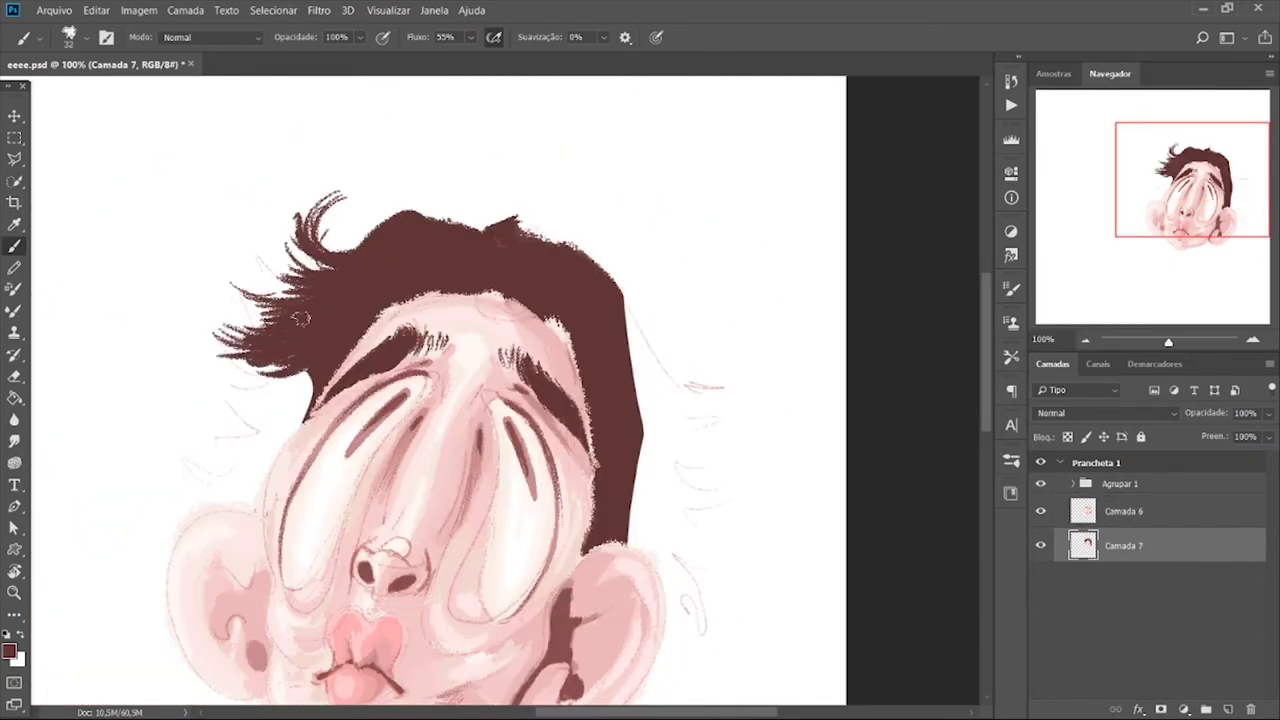
pyautogui.moveTo(285, 335); pyautogui.dragTo(212, 312)
pyautogui.moveTo(305, 372); pyautogui.dragTo(248, 508)
pyautogui.moveTo(270, 452); pyautogui.dragTo(175, 512)
pyautogui.moveTo(290, 420)
pyautogui.mouseDown()
pyautogui.moveTo(184, 492)
pyautogui.moveTo(168, 466)
pyautogui.mouseUp()
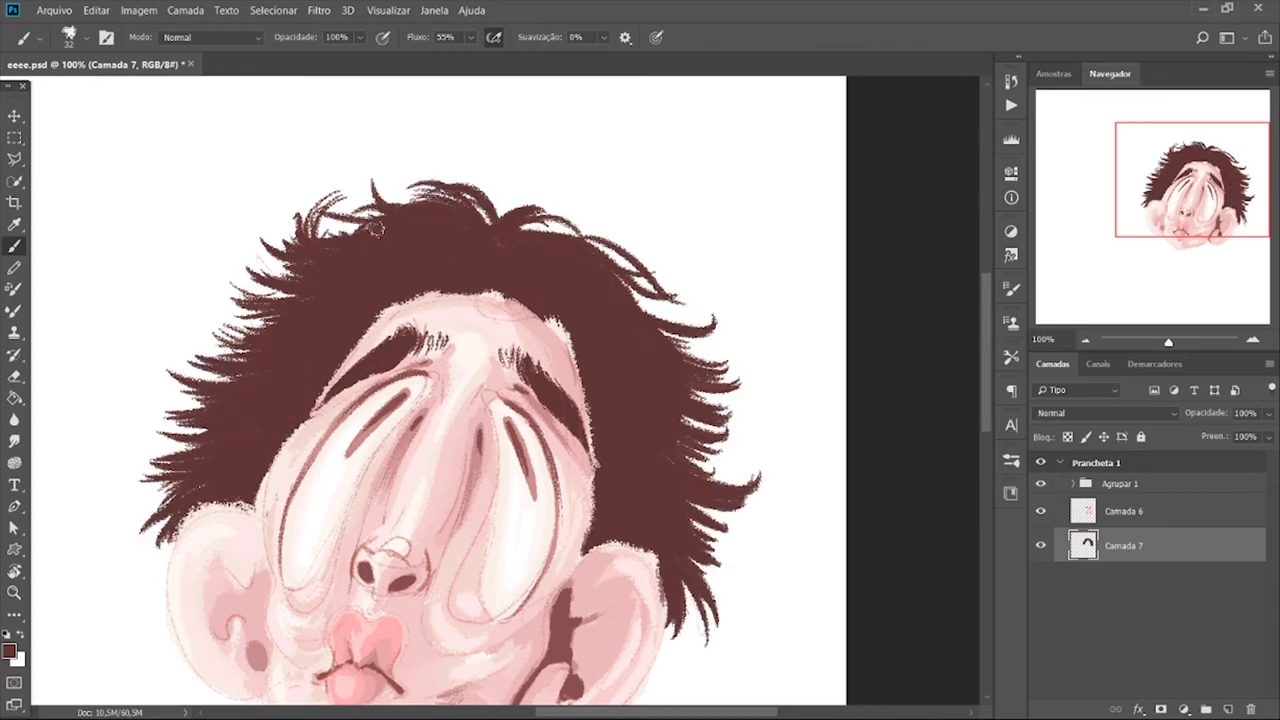
pyautogui.scroll(-3, 440, 390)
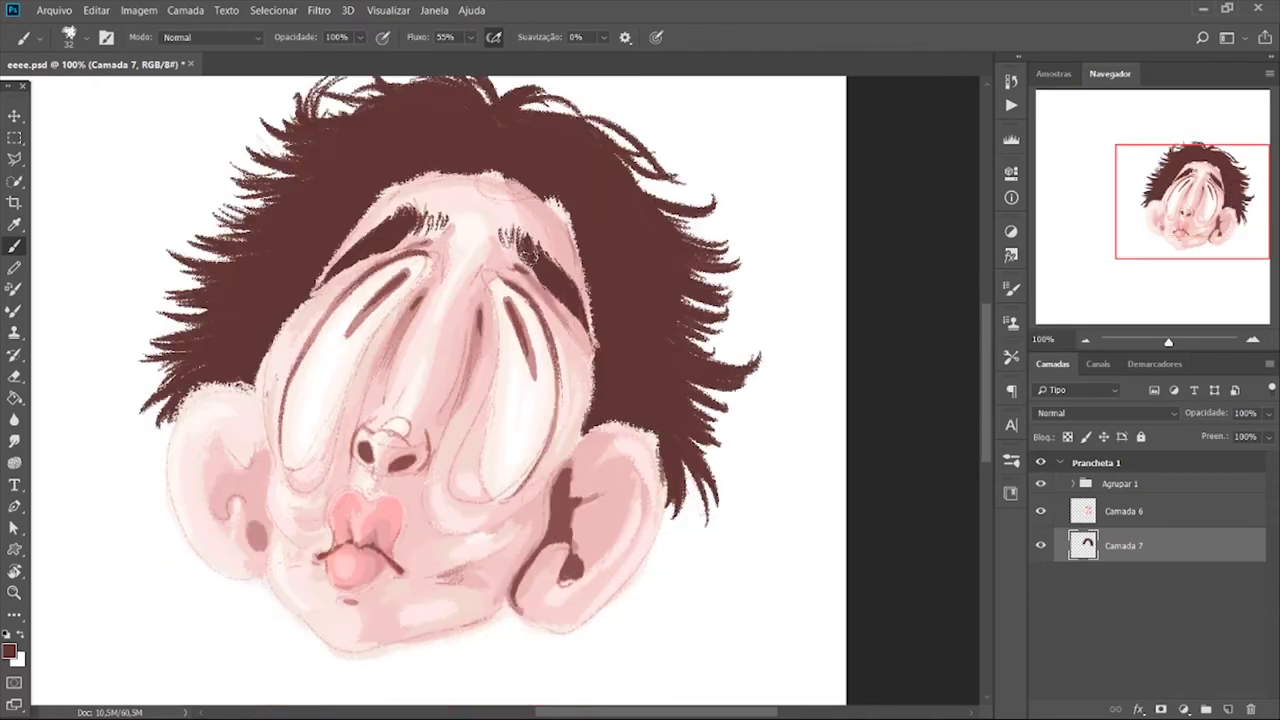
# - Add a new layer above Camada 6 and paint a dark curl atop the hair
pyautogui.click(1098, 522)
pyautogui.click(1229, 709)
pyautogui.moveTo(478, 180); pyautogui.dragTo(541, 186)
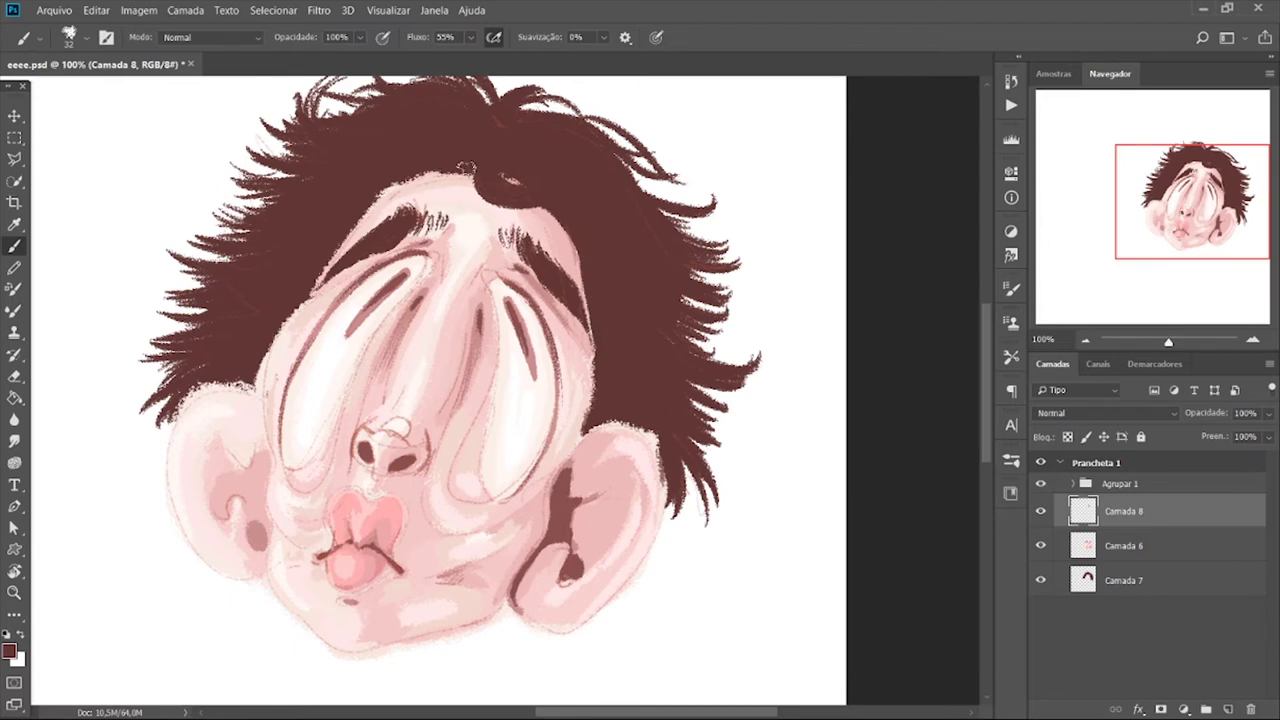
# - Deepen and lengthen both eye-fold creases with a darker sampled skin pink, redoing the overlong right tip
pyautogui.hotkey('ctrl', '+')
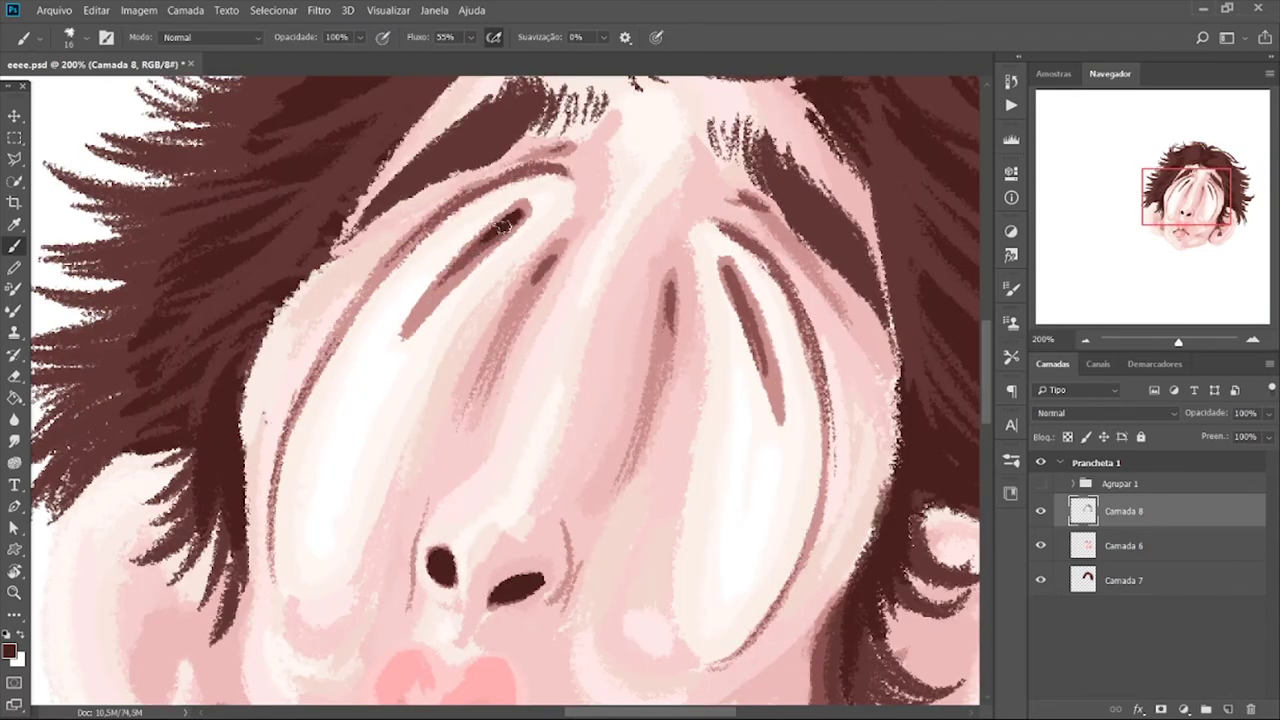
pyautogui.moveTo(720, 266); pyautogui.dragTo(782, 384)
pyautogui.hotkey('ctrl', '-')
pyautogui.hotkey('ctrl', '-')
pyautogui.hotkey('ctrl', '-')
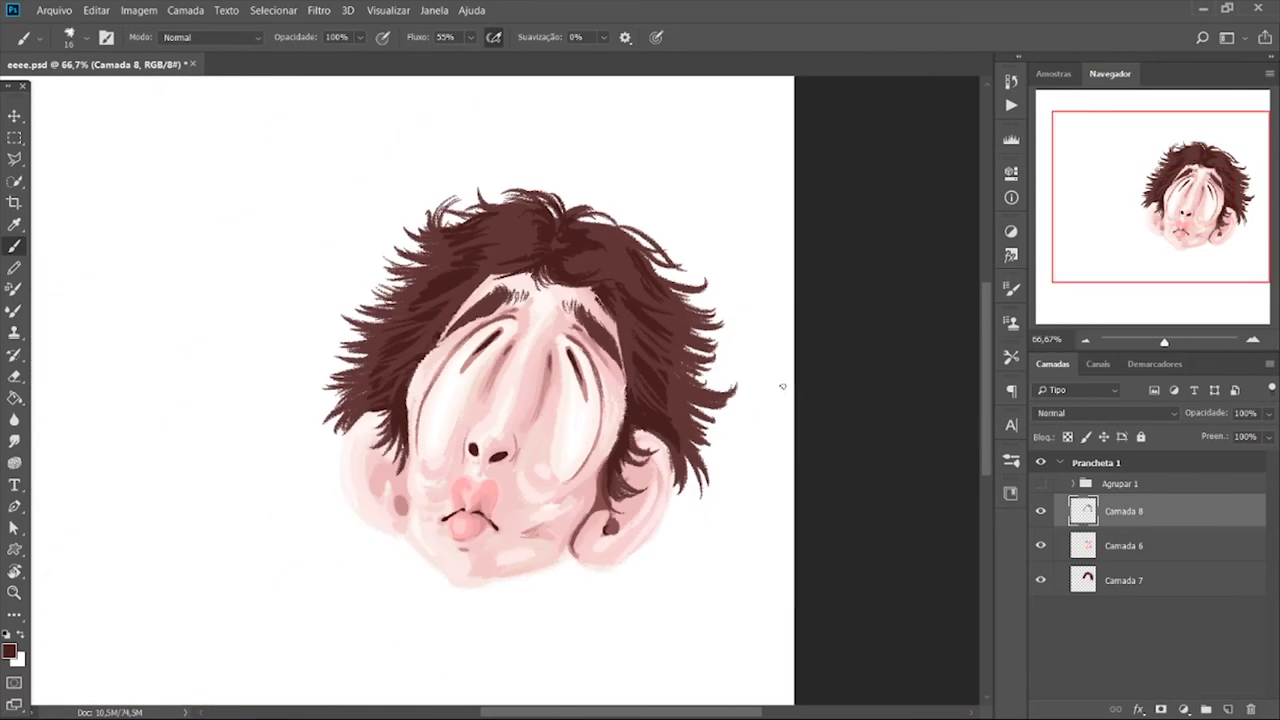
pyautogui.hotkey('ctrl', '+')
pyautogui.hotkey('ctrl', '+')
pyautogui.keyDown('alt'); pyautogui.click(383, 366); pyautogui.keyUp('alt')
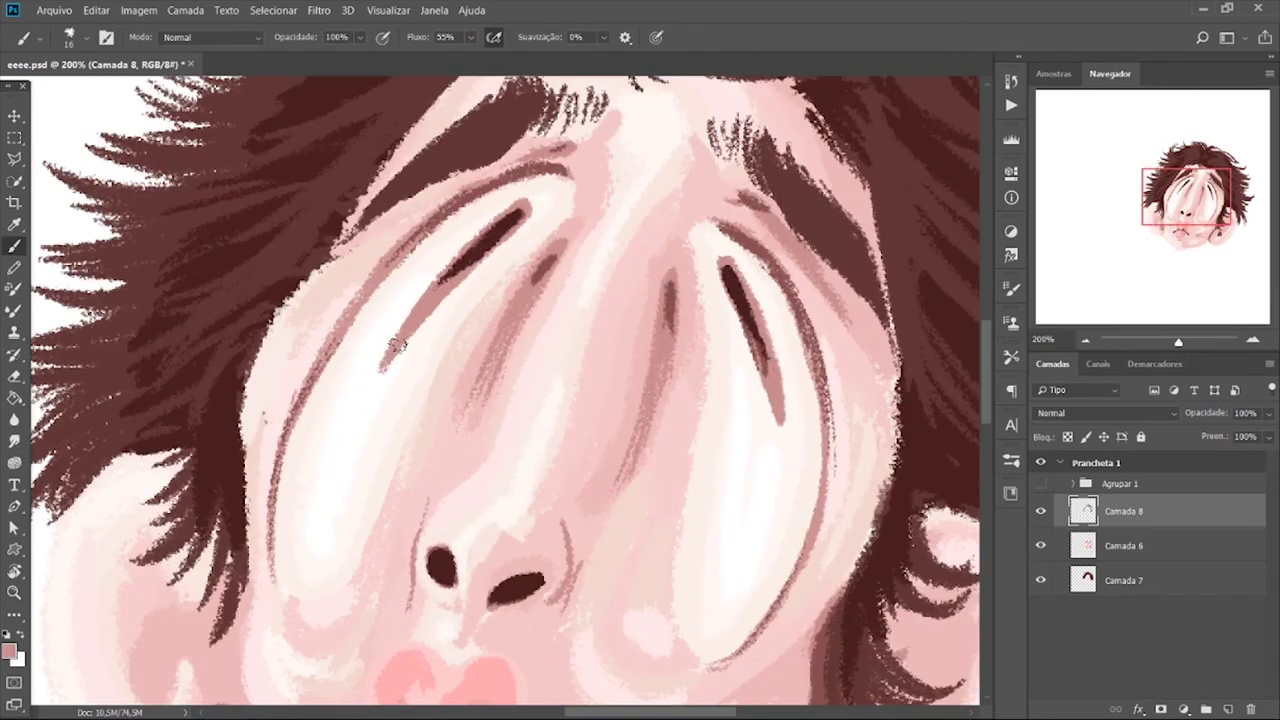
pyautogui.moveTo(397, 345)
pyautogui.mouseDown()
pyautogui.moveTo(348, 462)
pyautogui.moveTo(372, 377)
pyautogui.mouseUp()
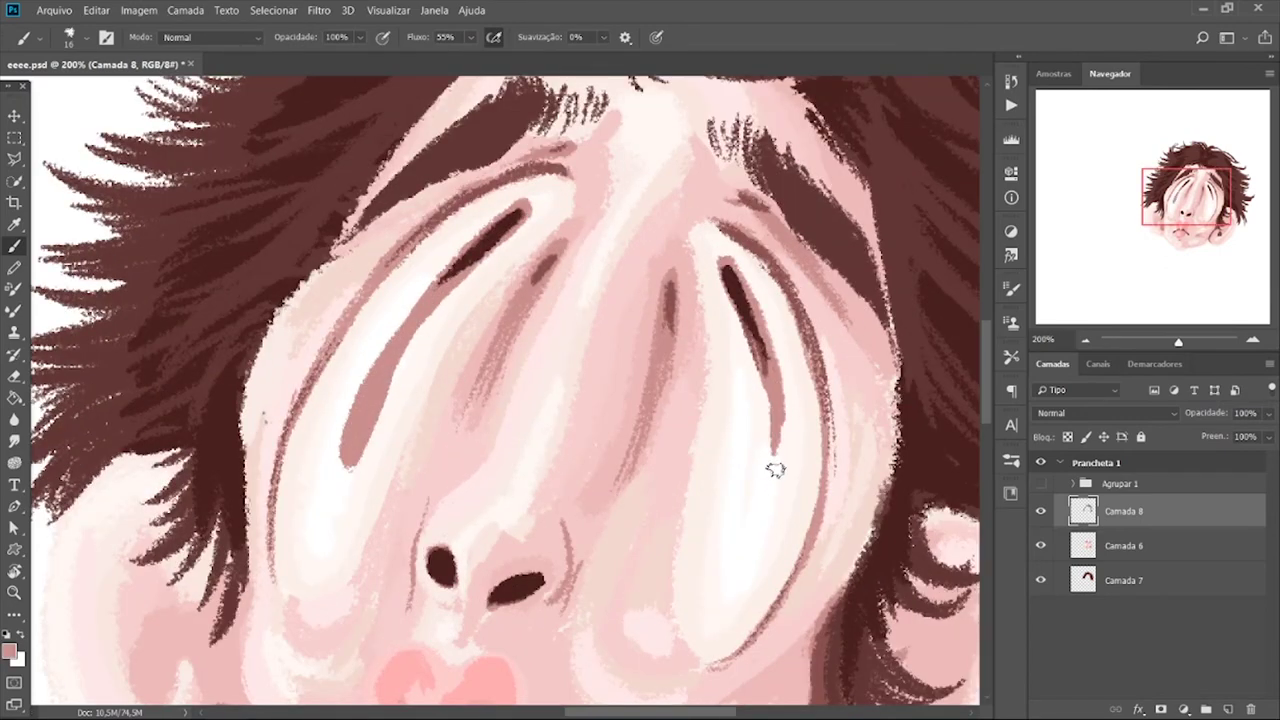
pyautogui.hotkey('ctrl', 'z')
pyautogui.moveTo(770, 440)
pyautogui.mouseDown()
pyautogui.moveTo(780, 380)
pyautogui.moveTo(772, 508)
pyautogui.mouseUp()
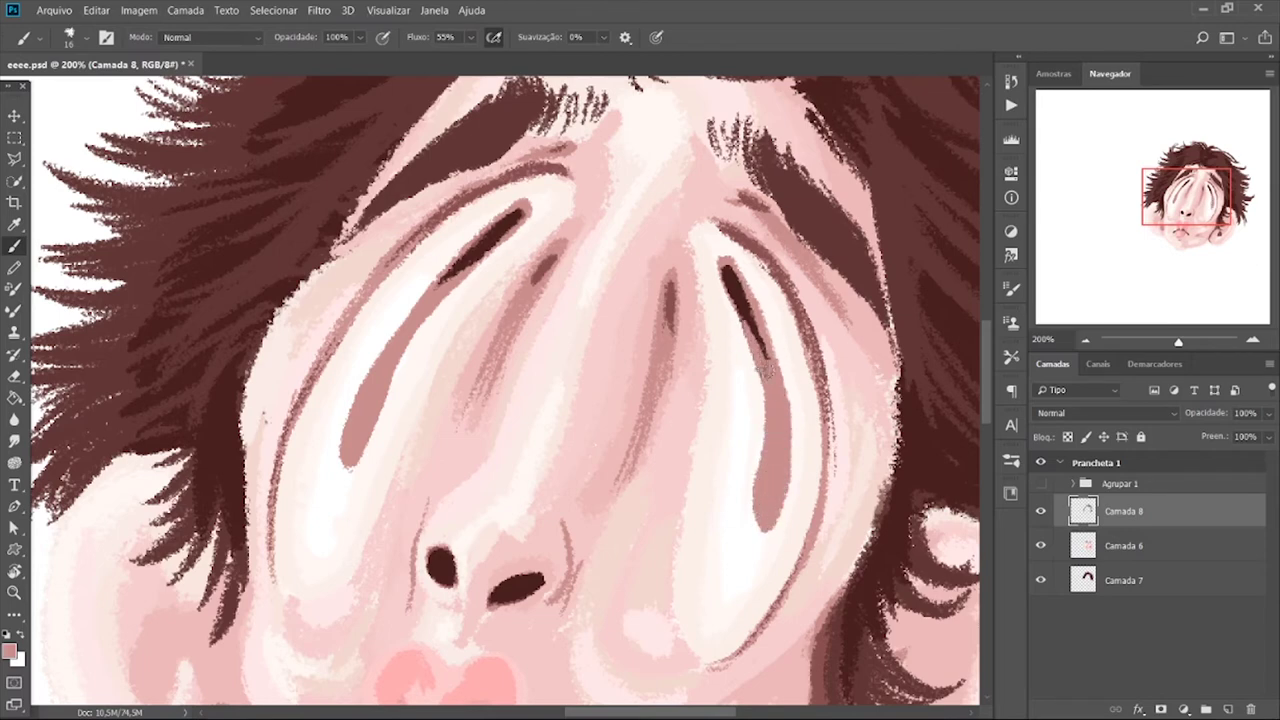
pyautogui.moveTo(760, 345); pyautogui.dragTo(772, 508)
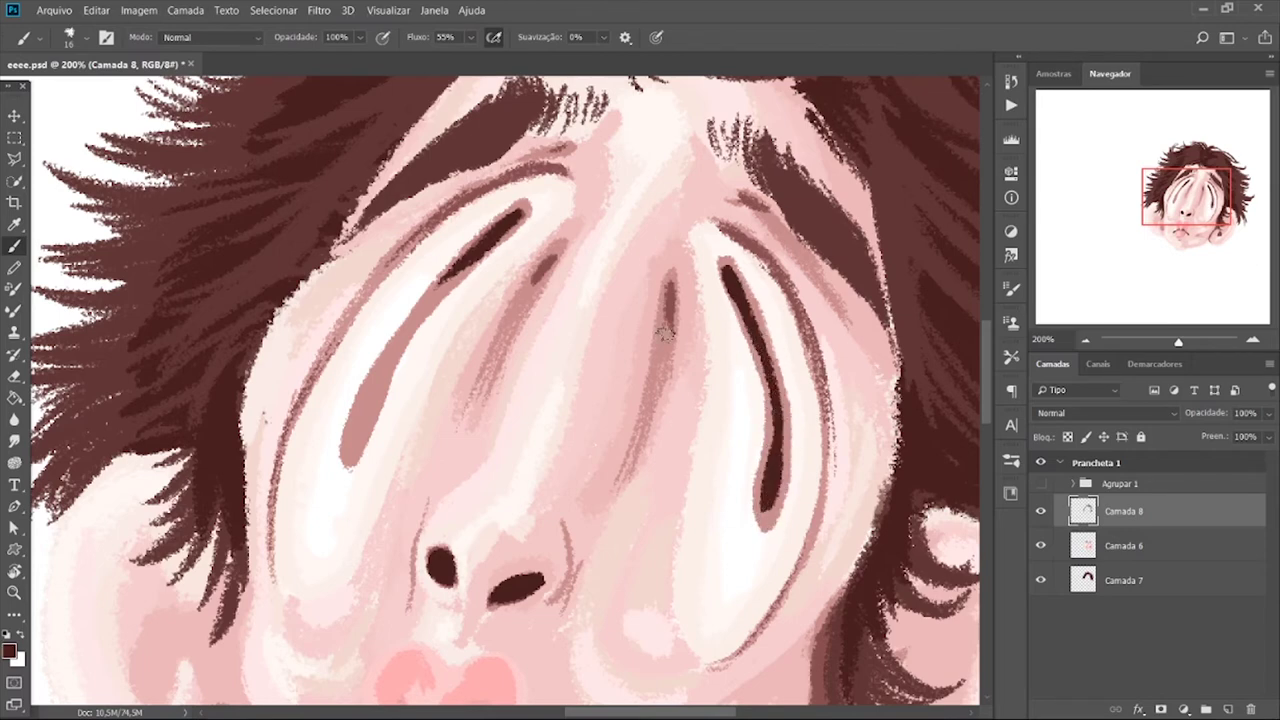
pyautogui.moveTo(460, 258); pyautogui.dragTo(367, 394)
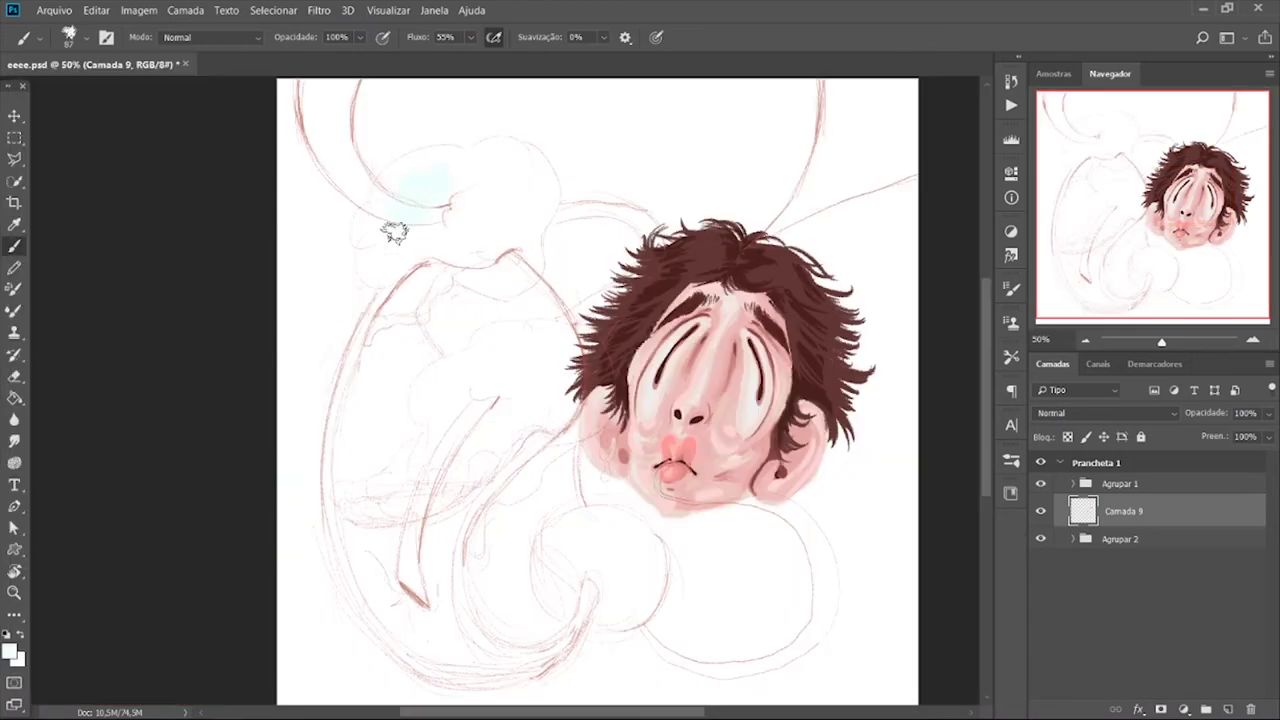
# - Brush near-white foam inside the glass on Camada 9, then add new layer Camada 10 for the wine
pyautogui.click(11, 651)
pyautogui.click(1195, 69)
pyautogui.scroll(-3, 447, 244)
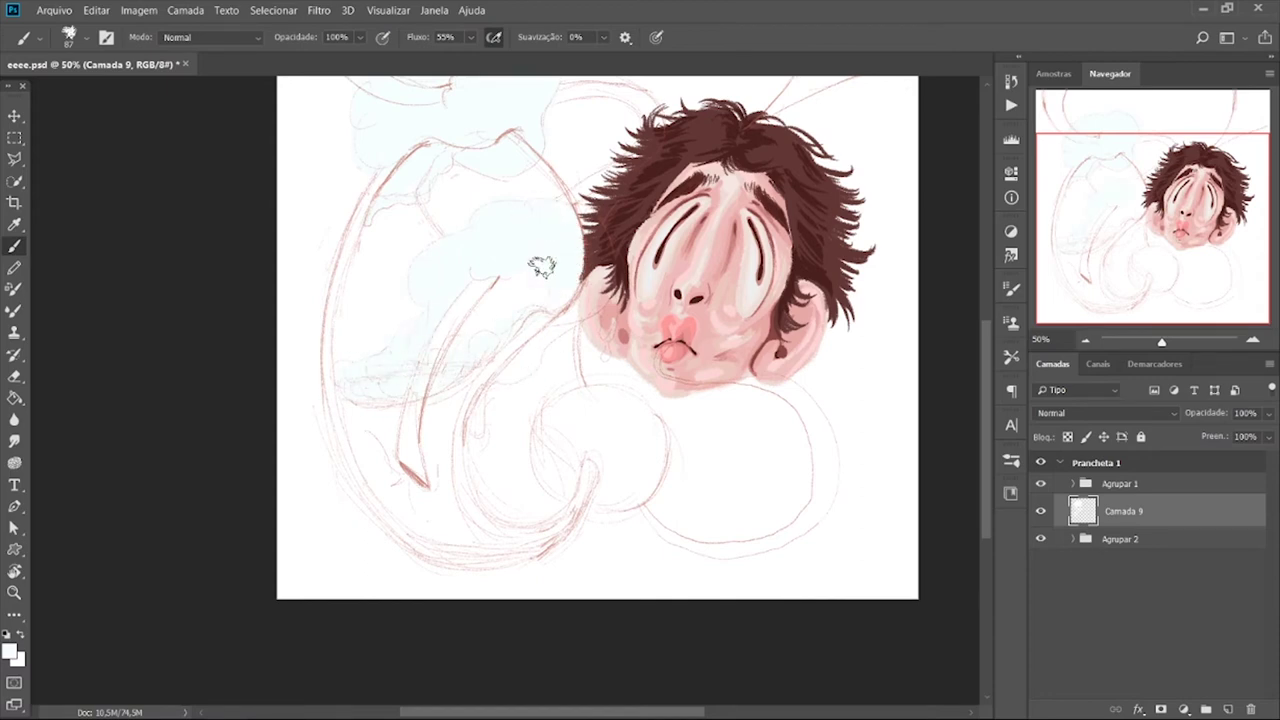
pyautogui.moveTo(567, 265)
pyautogui.mouseDown()
pyautogui.moveTo(605, 245)
pyautogui.moveTo(595, 312)
pyautogui.mouseUp()
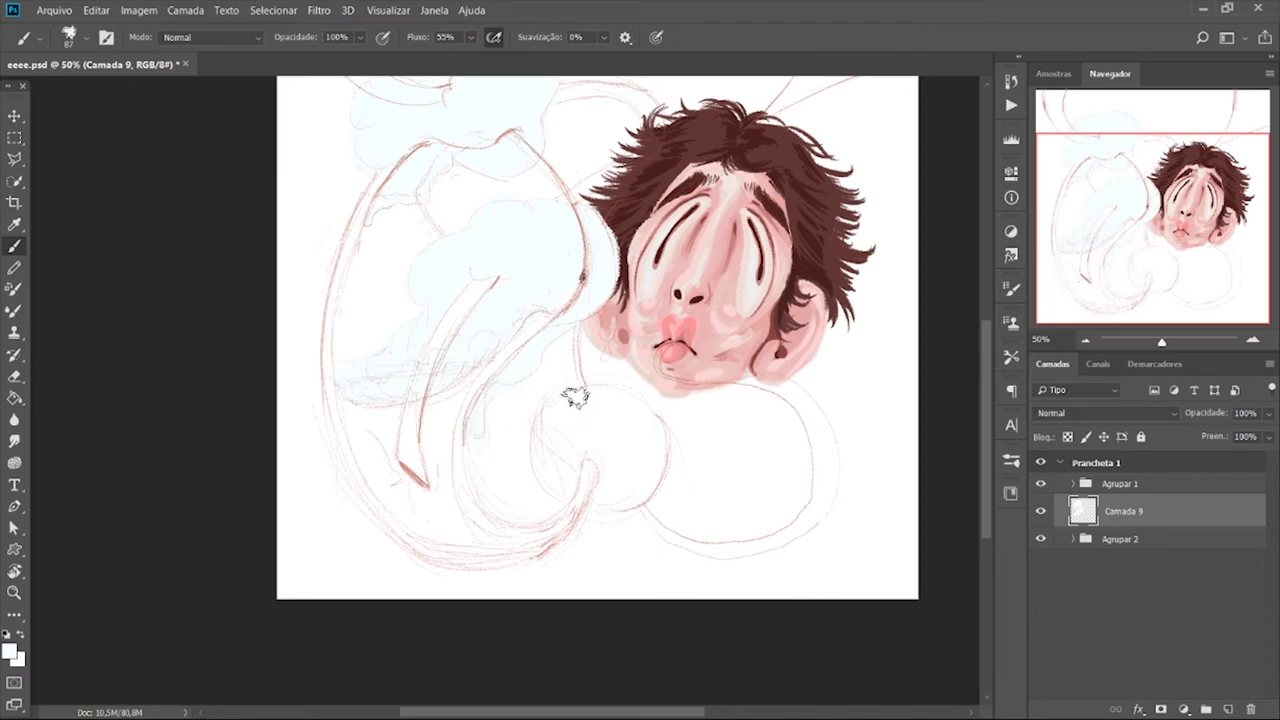
pyautogui.scroll(3, 366, 371)
pyautogui.hotkey('ctrl', 'shift', 'alt', 'n')
# - Brush dark brown wine into the glass bottom and along its lower curve, closing gaps and adding strands into the foam
pyautogui.moveTo(490, 427); pyautogui.dragTo(447, 550)
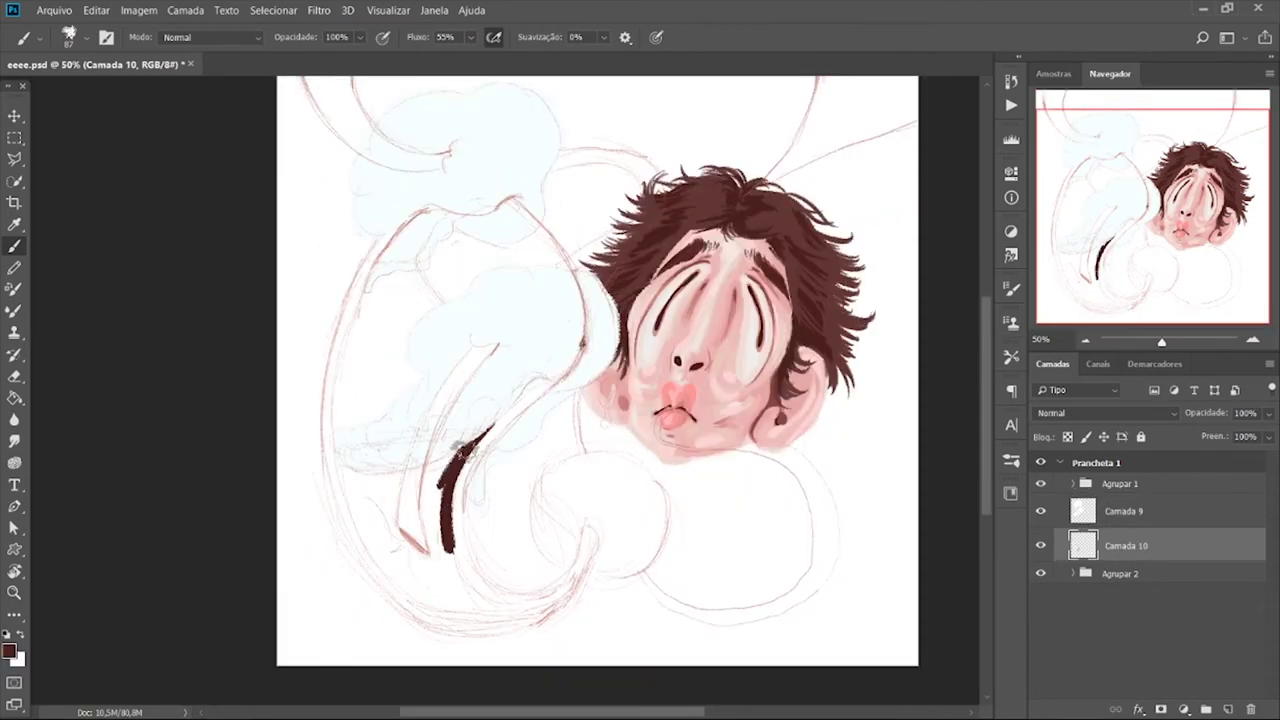
pyautogui.moveTo(462, 448)
pyautogui.mouseDown()
pyautogui.moveTo(365, 482)
pyautogui.moveTo(340, 470)
pyautogui.moveTo(375, 545)
pyautogui.moveTo(387, 548)
pyautogui.moveTo(414, 457)
pyautogui.mouseUp()
pyautogui.scroll(3, 400, 460)
pyautogui.moveTo(680, 448)
pyautogui.mouseDown()
pyautogui.moveTo(578, 563)
pyautogui.moveTo(357, 563)
pyautogui.moveTo(452, 556)
pyautogui.moveTo(563, 574)
pyautogui.mouseUp()
pyautogui.moveTo(668, 470); pyautogui.dragTo(552, 584)
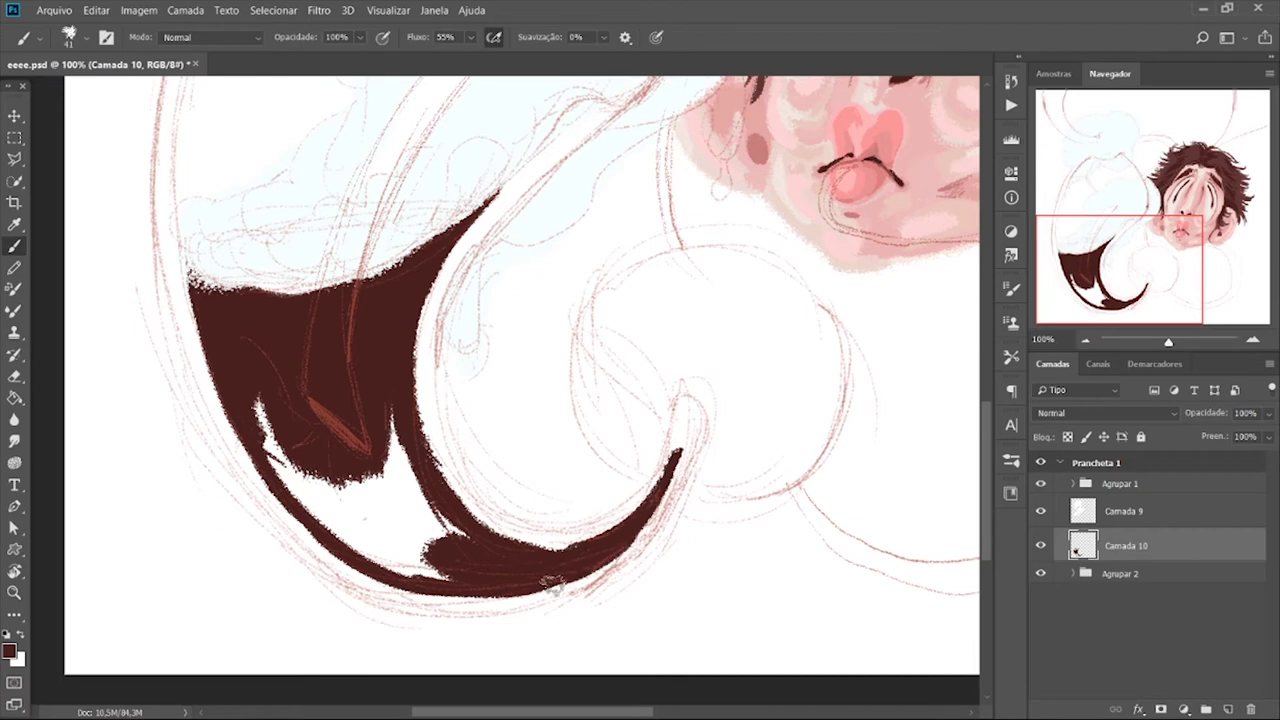
pyautogui.moveTo(349, 503)
pyautogui.mouseDown()
pyautogui.moveTo(334, 509)
pyautogui.moveTo(457, 557)
pyautogui.moveTo(349, 537)
pyautogui.moveTo(365, 552)
pyautogui.mouseUp()
pyautogui.scroll(5, 290, 382)
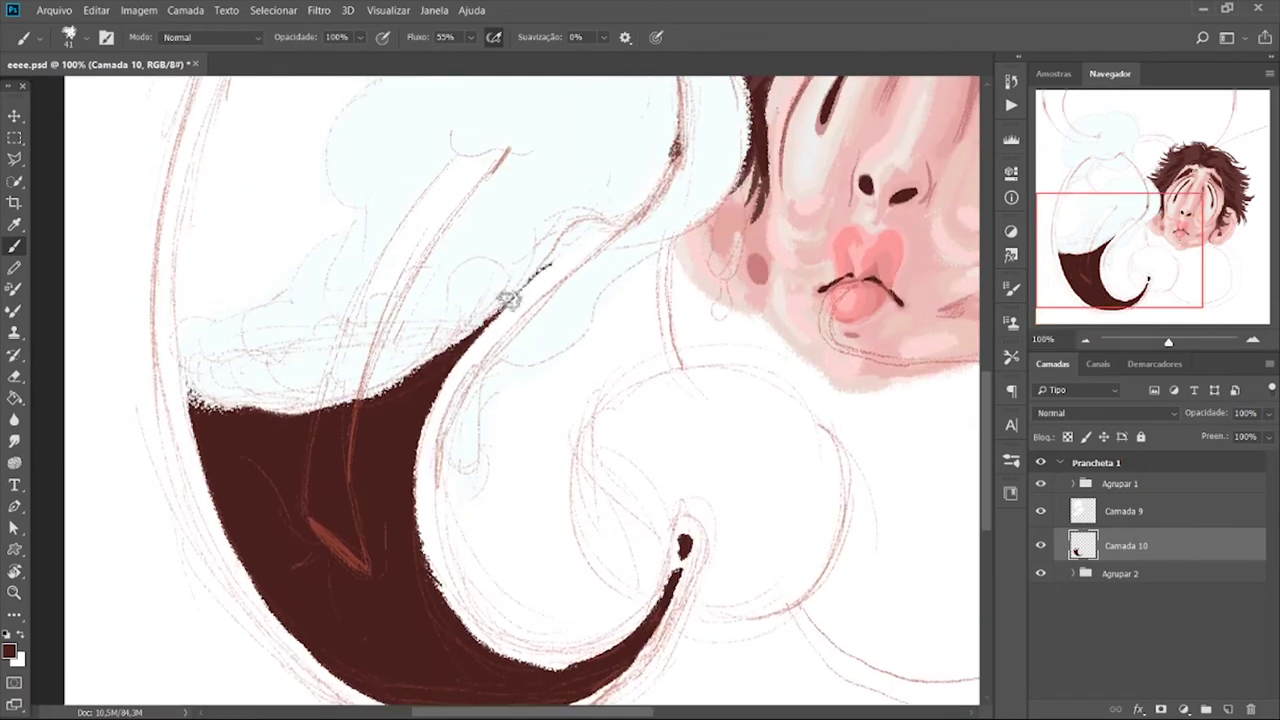
pyautogui.moveTo(508, 300)
pyautogui.mouseDown()
pyautogui.moveTo(557, 243)
pyautogui.moveTo(500, 310)
pyautogui.mouseUp()
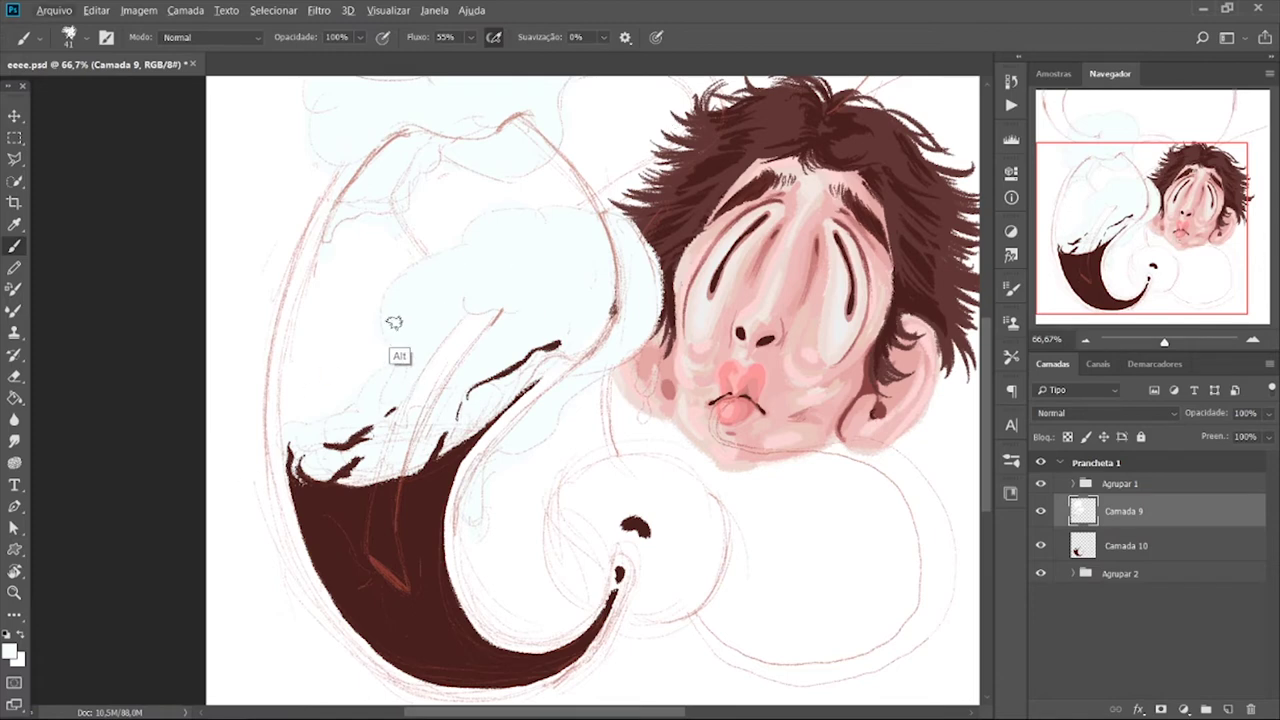
# - Pick a pale blue-white colour and dab a soft grey patch into the foam
pyautogui.press('i')
pyautogui.click(12, 651)
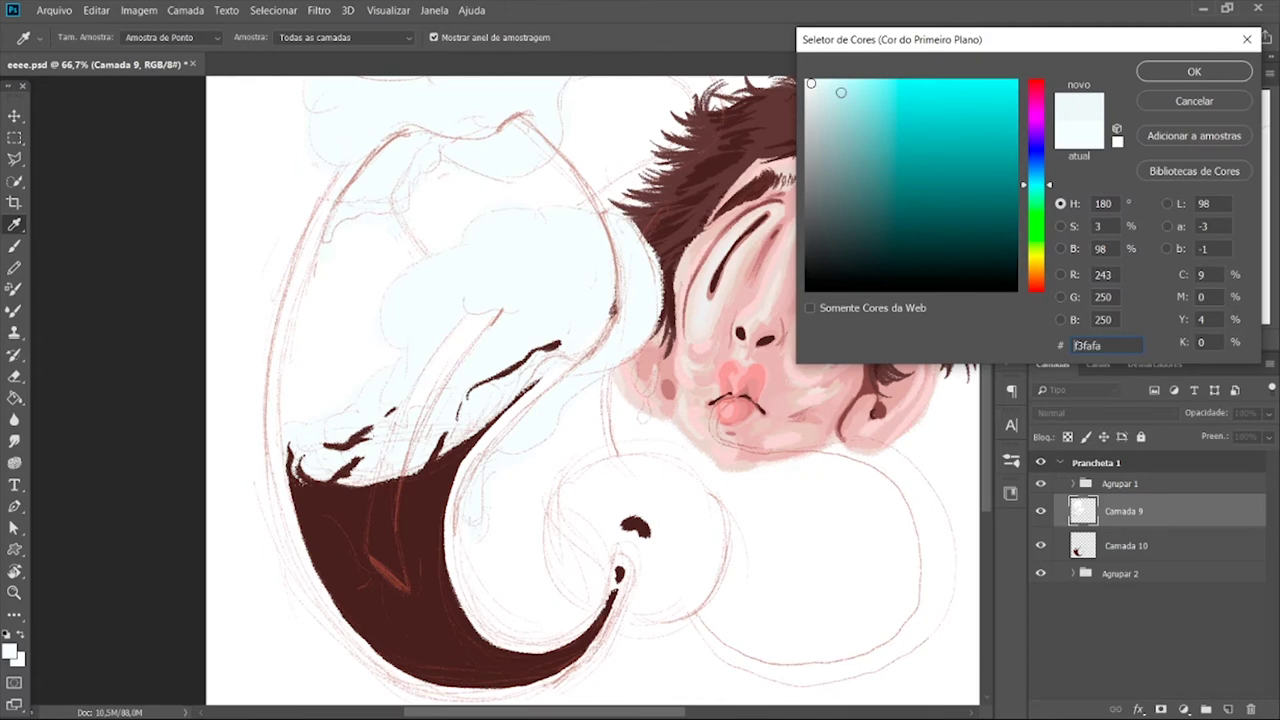
pyautogui.press('Return')
pyautogui.press('b')
pyautogui.click(69, 37)
pyautogui.click(423, 310)
pyautogui.hotkey('ctrl', 'z')
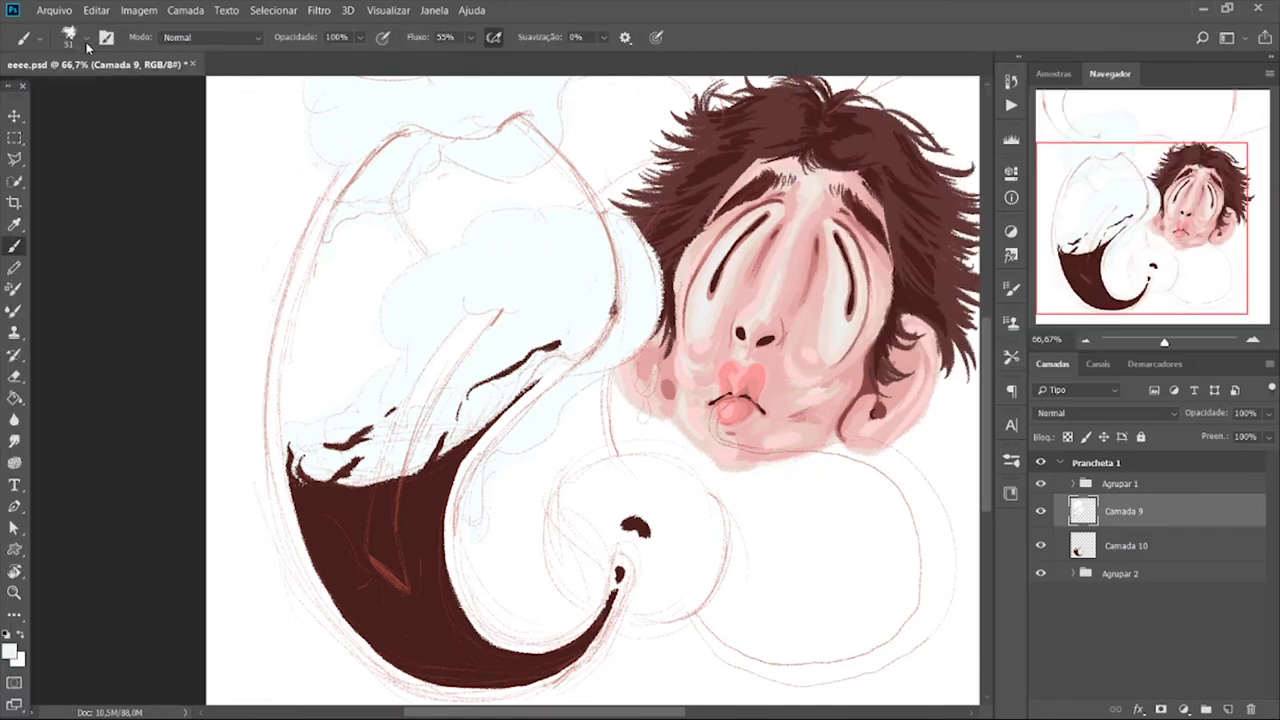
pyautogui.moveTo(420, 280); pyautogui.dragTo(385, 310)
# - Shade the foam clouds with light blue and darker blue-grey strokes
pyautogui.moveTo(395, 395)
pyautogui.mouseDown()
pyautogui.moveTo(355, 415)
pyautogui.moveTo(340, 470)
pyautogui.moveTo(385, 510)
pyautogui.moveTo(395, 475)
pyautogui.mouseUp()
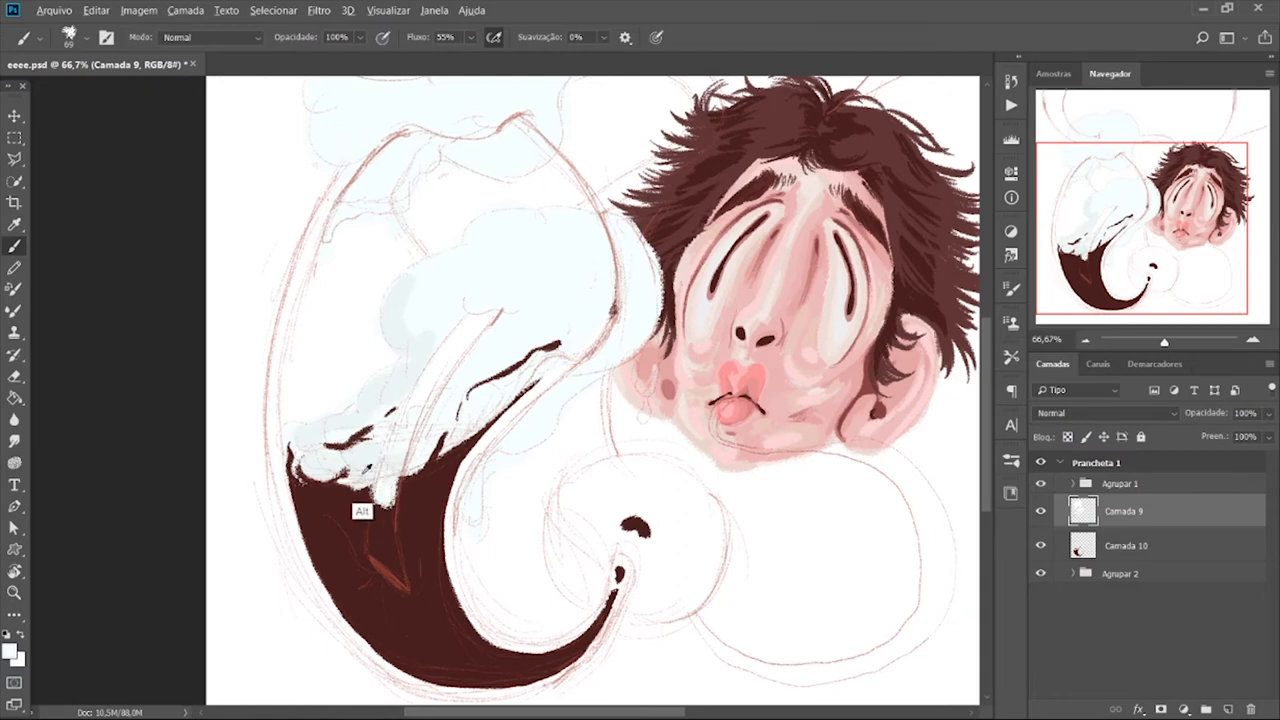
pyautogui.moveTo(590, 317)
pyautogui.mouseDown()
pyautogui.moveTo(563, 297)
pyautogui.moveTo(480, 343)
pyautogui.moveTo(443, 300)
pyautogui.moveTo(476, 251)
pyautogui.moveTo(543, 214)
pyautogui.moveTo(574, 344)
pyautogui.moveTo(477, 491)
pyautogui.moveTo(614, 246)
pyautogui.mouseUp()
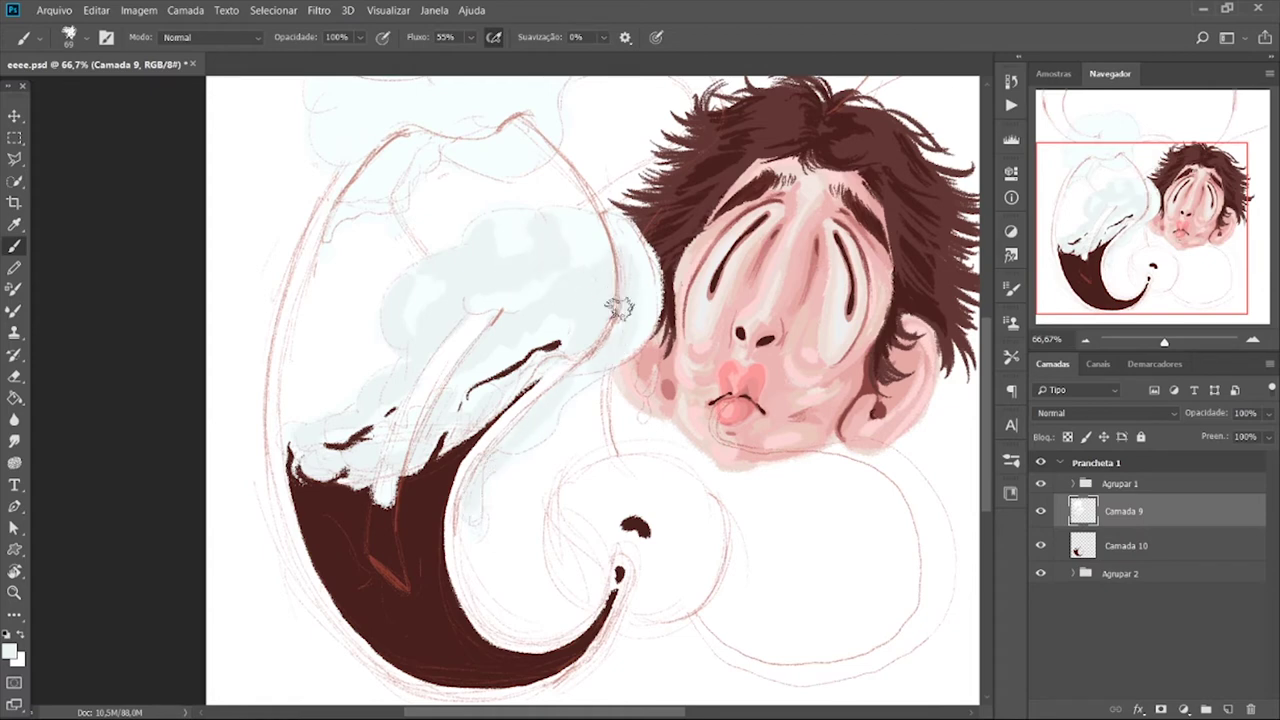
pyautogui.scroll(3, 600, 278)
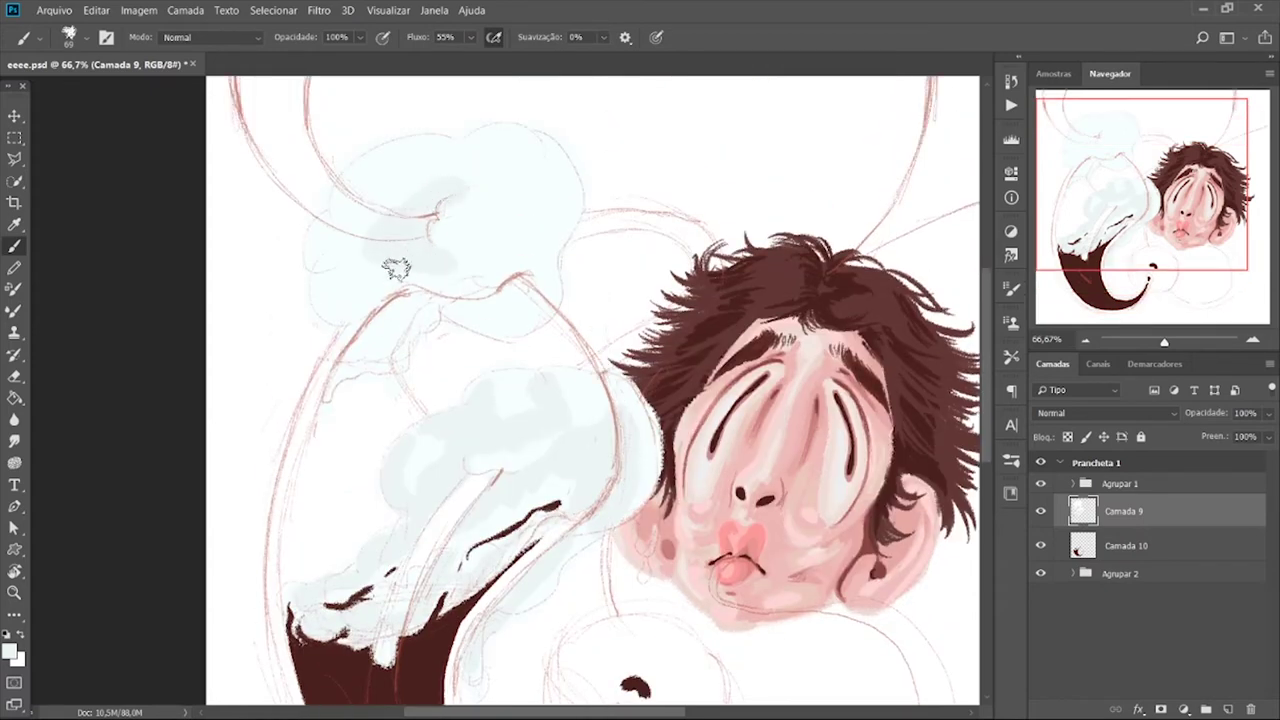
pyautogui.moveTo(486, 294); pyautogui.dragTo(329, 386)
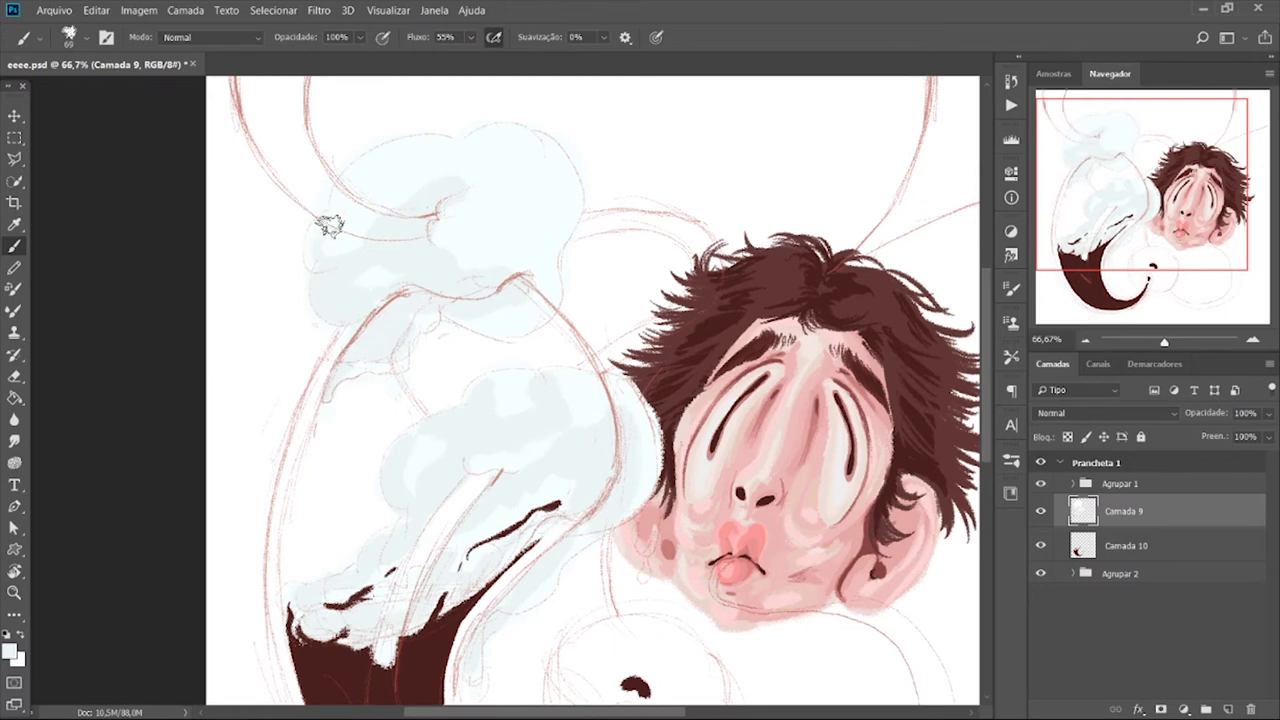
pyautogui.moveTo(354, 186)
pyautogui.mouseDown()
pyautogui.moveTo(509, 223)
pyautogui.moveTo(514, 187)
pyautogui.mouseUp()
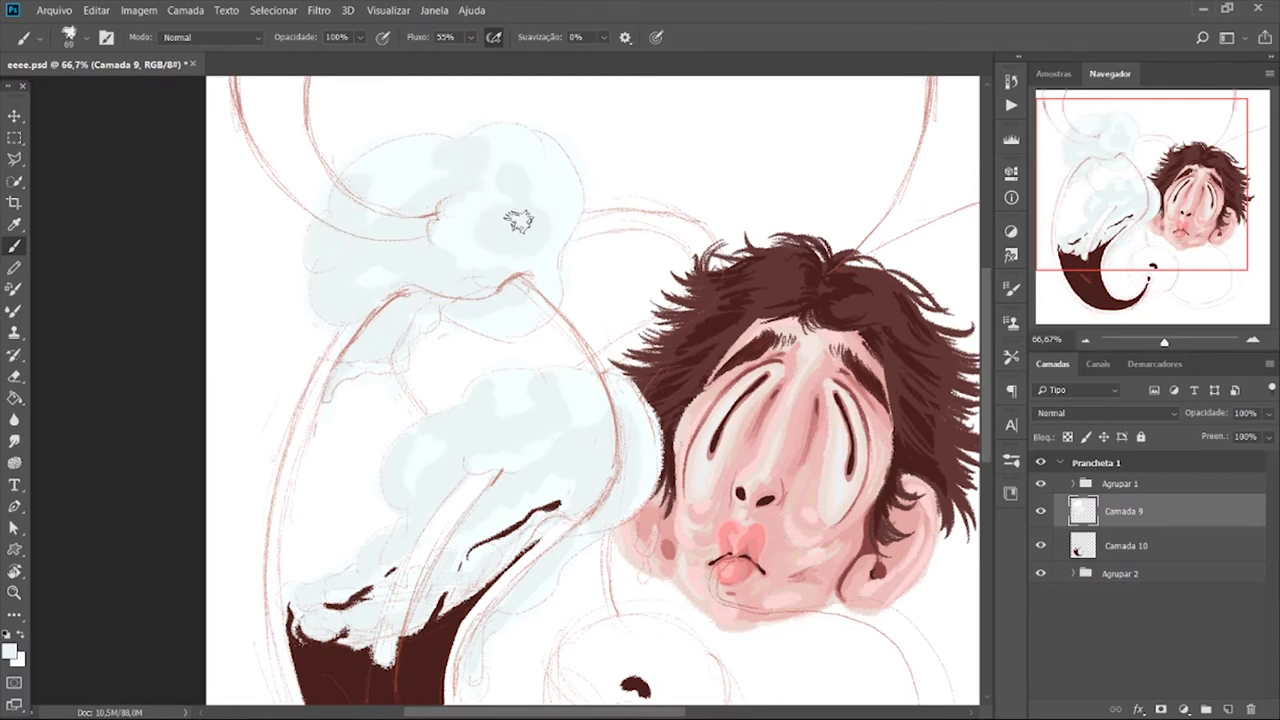
# - Paint a light-blue rim along the wine's outer edge, undoing a stray stroke
pyautogui.scroll(-4, 518, 221)
pyautogui.moveTo(318, 494)
pyautogui.mouseDown()
pyautogui.moveTo(443, 603)
pyautogui.moveTo(525, 600)
pyautogui.moveTo(622, 491)
pyautogui.moveTo(597, 511)
pyautogui.moveTo(605, 372)
pyautogui.moveTo(686, 520)
pyautogui.moveTo(623, 537)
pyautogui.moveTo(600, 480)
pyautogui.moveTo(714, 471)
pyautogui.moveTo(687, 436)
pyautogui.moveTo(629, 500)
pyautogui.moveTo(594, 503)
pyautogui.moveTo(700, 414)
pyautogui.mouseUp()
pyautogui.hotkey('ctrl', 'z')
# - Brush light blue inside the wine curve, erase white highlights into the base, and show Agrupar 1
pyautogui.moveTo(485, 435)
pyautogui.mouseDown()
pyautogui.moveTo(563, 286)
pyautogui.moveTo(449, 497)
pyautogui.moveTo(565, 565)
pyautogui.mouseUp()
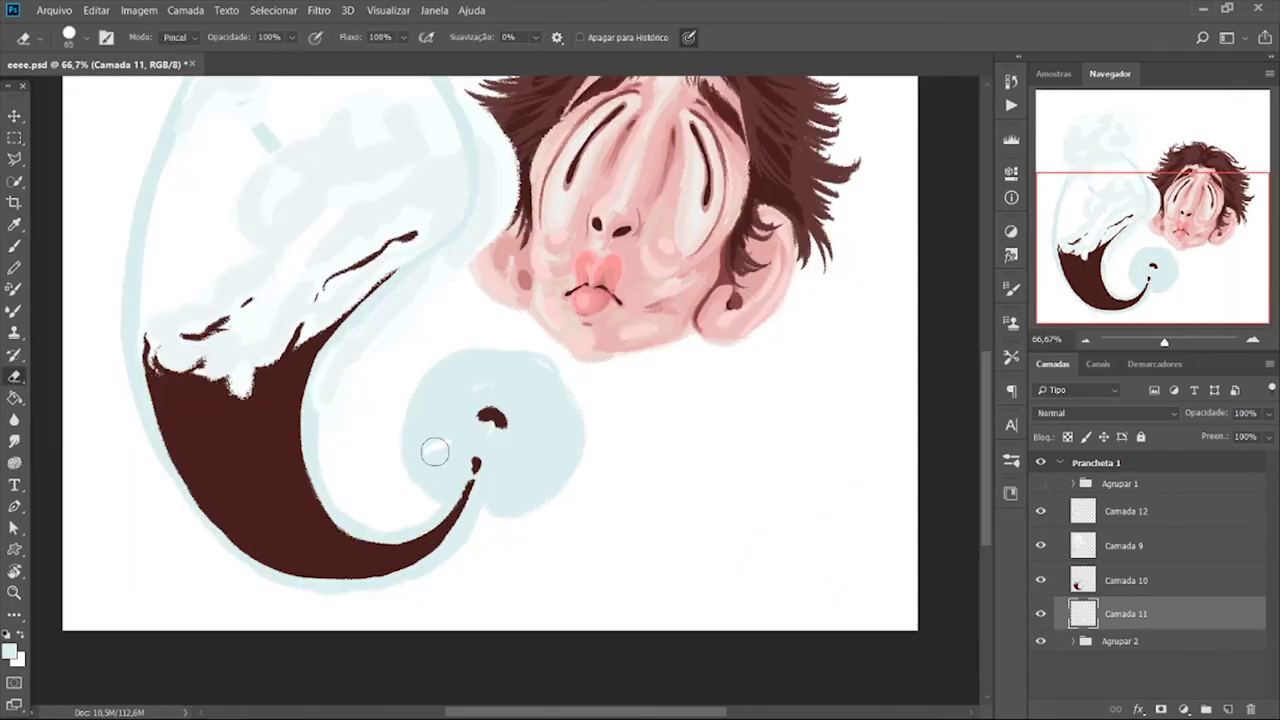
pyautogui.moveTo(475, 401); pyautogui.dragTo(563, 404)
pyautogui.click(1040, 484)
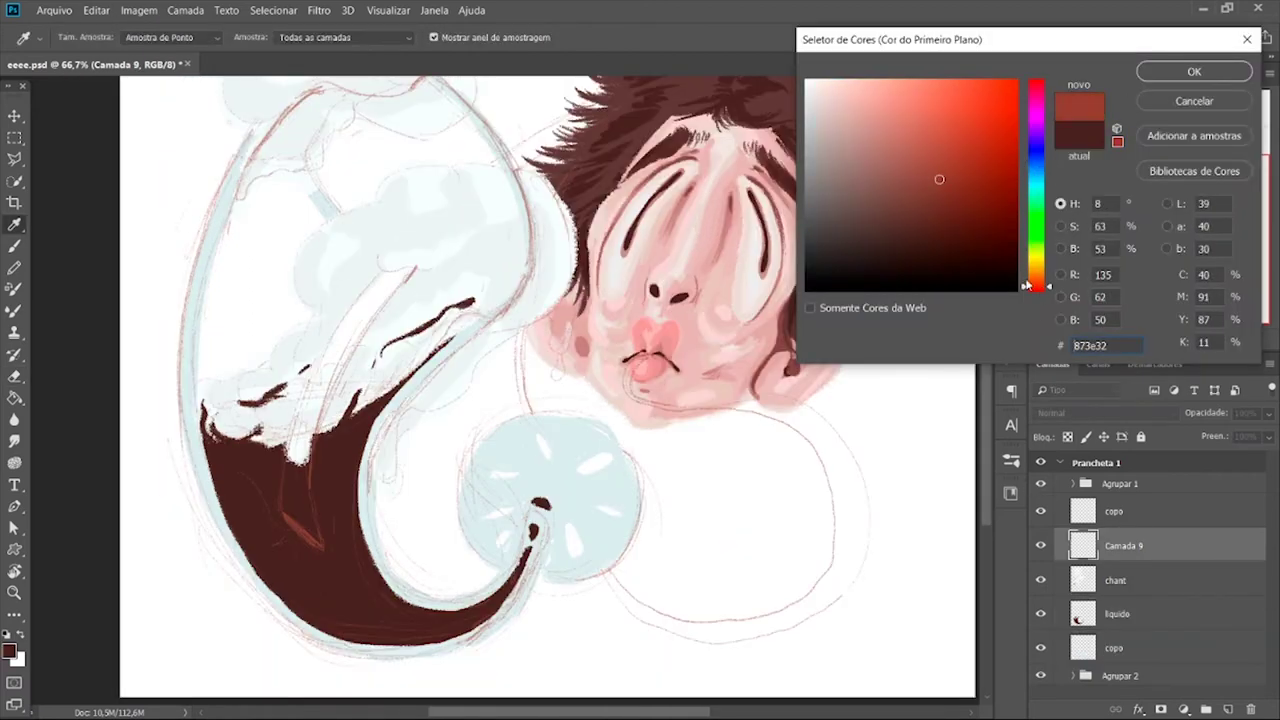
# - Paint a pointed red highlight streak inside the dark wine, lightening its top
pyautogui.click(1194, 71)
pyautogui.press('b')
pyautogui.moveTo(322, 380)
pyautogui.mouseDown()
pyautogui.moveTo(405, 273)
pyautogui.moveTo(330, 370)
pyautogui.moveTo(294, 465)
pyautogui.mouseUp()
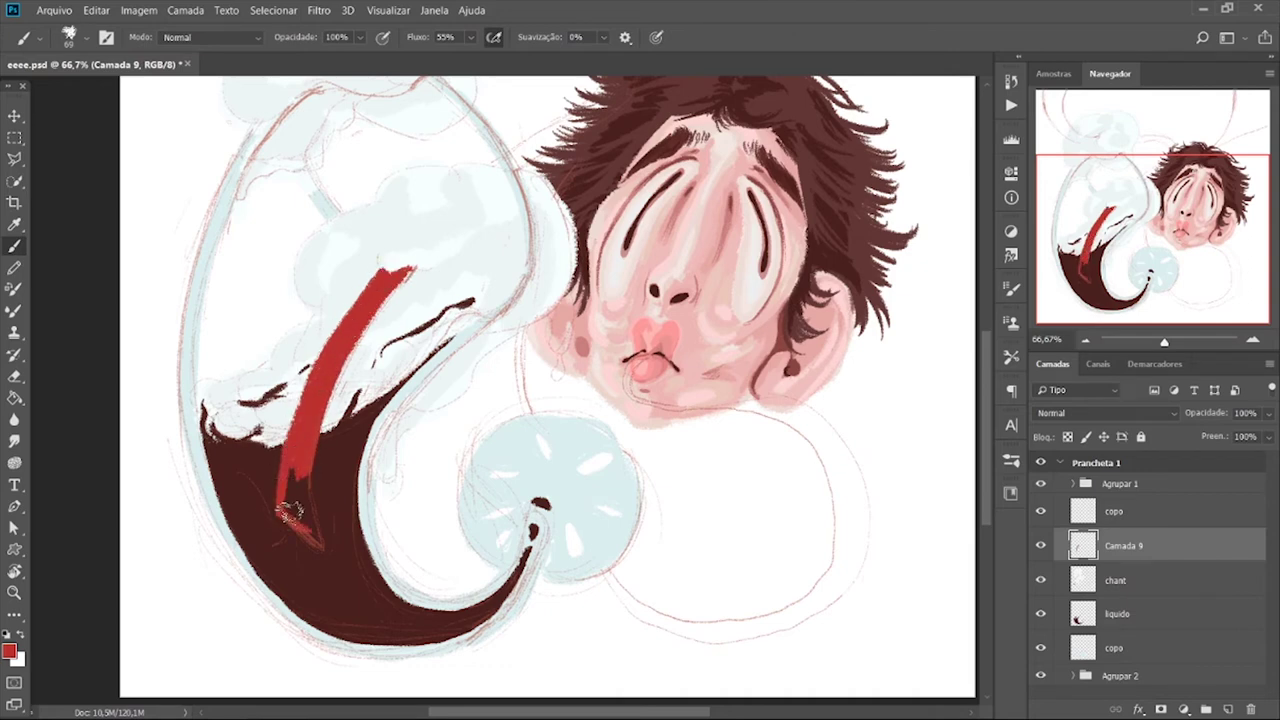
pyautogui.moveTo(288, 512)
pyautogui.mouseDown()
pyautogui.moveTo(329, 543)
pyautogui.moveTo(307, 510)
pyautogui.mouseUp()
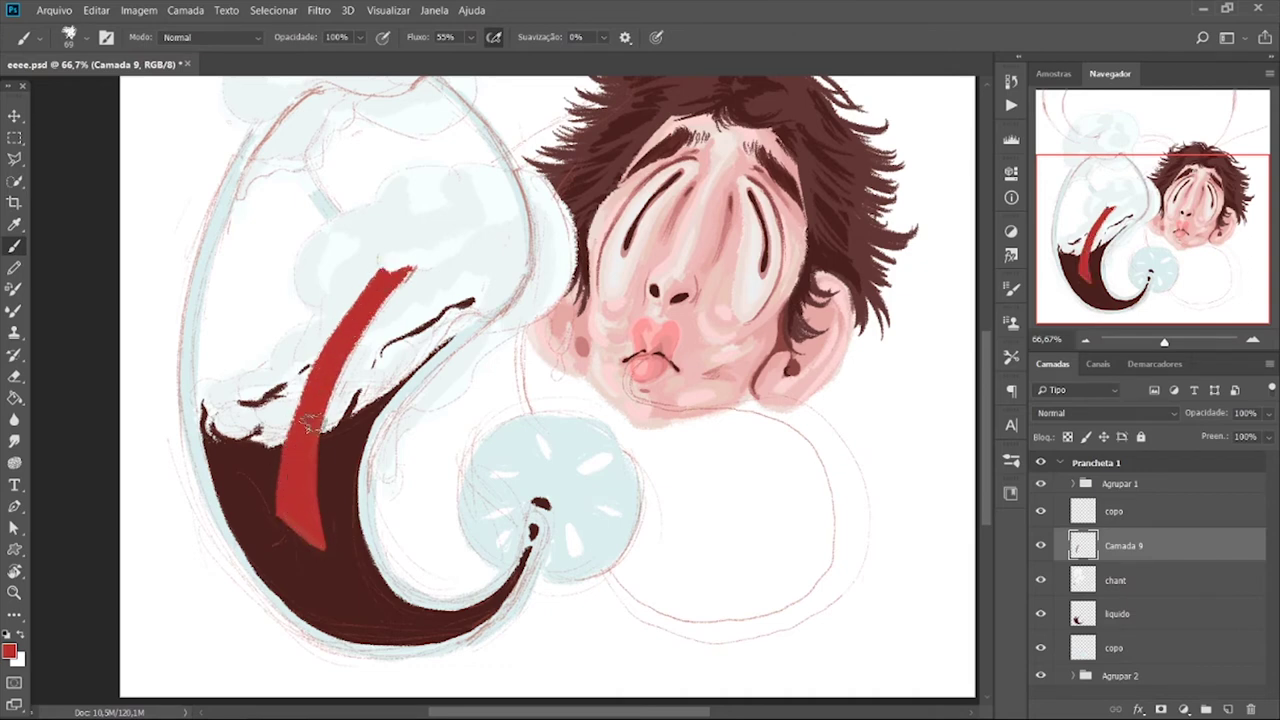
pyautogui.press('x')
pyautogui.moveTo(340, 365); pyautogui.dragTo(373, 301)
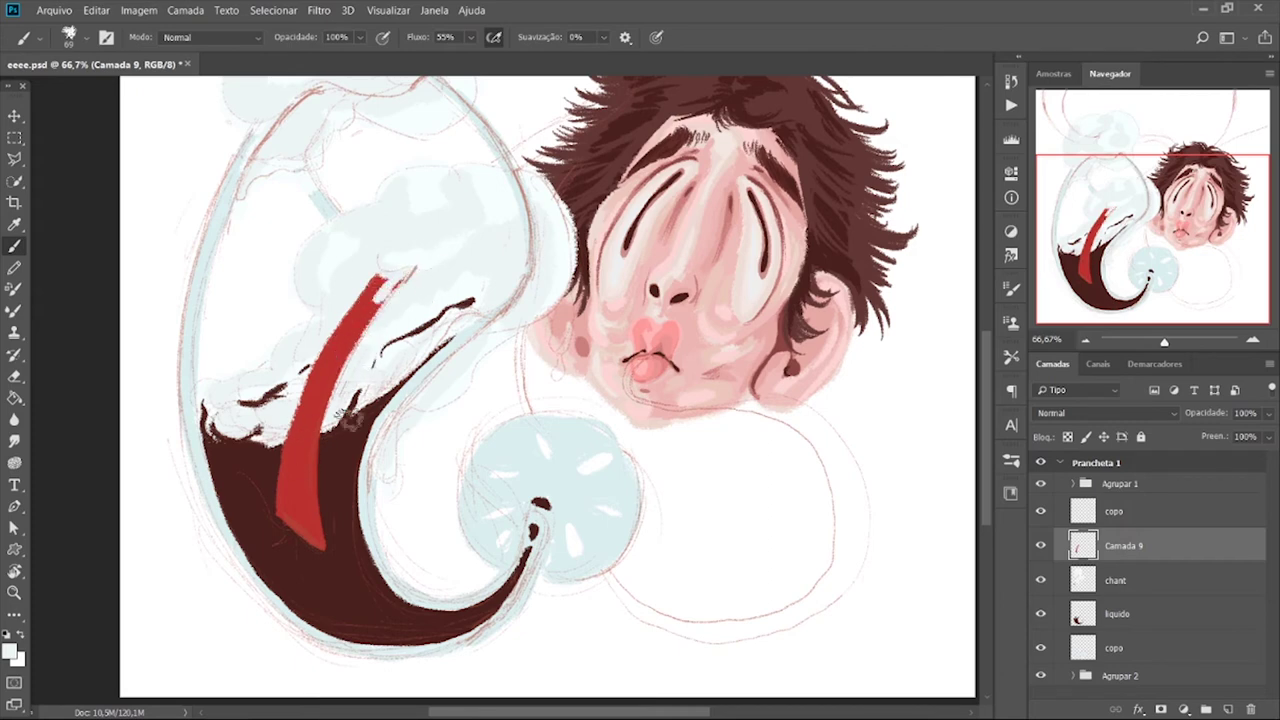
pyautogui.moveTo(288, 428)
pyautogui.mouseDown()
pyautogui.moveTo(303, 418)
pyautogui.moveTo(322, 448)
pyautogui.mouseUp()
pyautogui.keyDown('alt'); pyautogui.click(337, 438); pyautogui.keyUp('alt')
# - Hide the sketch group and choose a fresh red paint colour
pyautogui.click(1040, 484)
pyautogui.click(1040, 484)
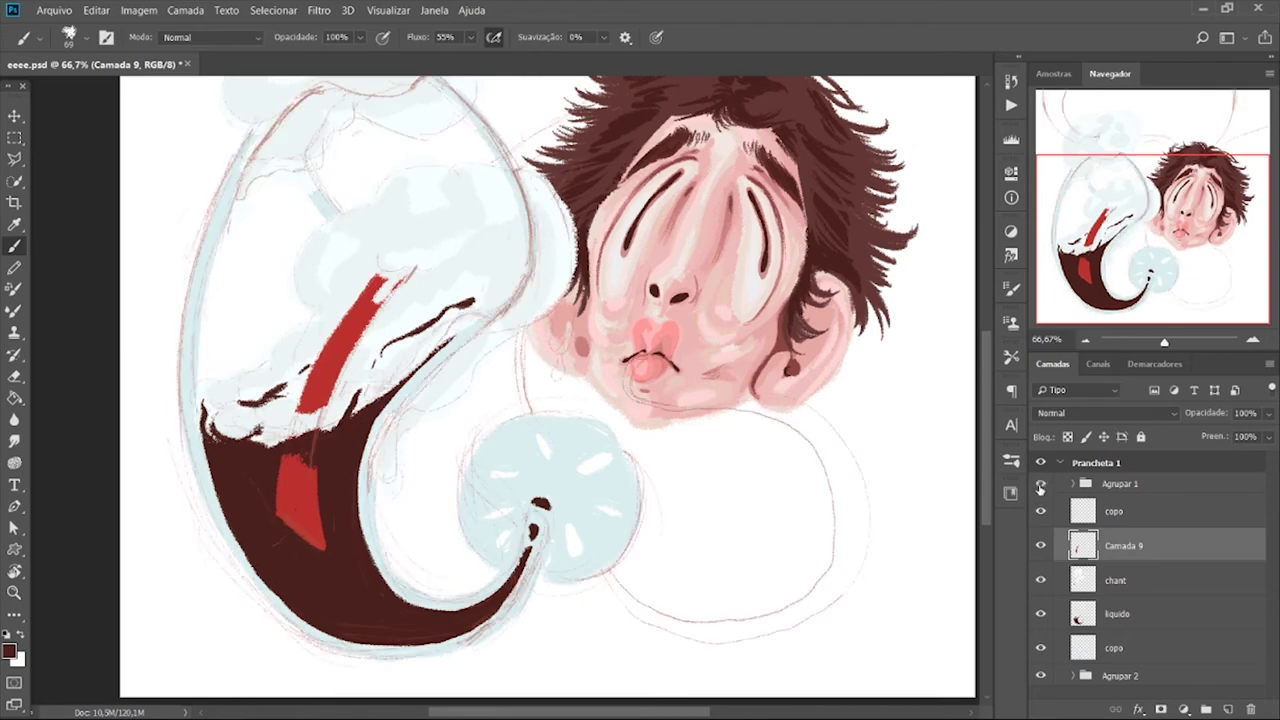
pyautogui.keyDown('alt'); pyautogui.click(308, 515); pyautogui.keyUp('alt')
pyautogui.click(10, 652)
pyautogui.click(963, 203)
pyautogui.click(1189, 69)
pyautogui.click(1040, 484)
# - Blend the red streaks with sampled dark brown and deeper crimson
pyautogui.keyDown('alt'); pyautogui.click(320, 625); pyautogui.keyUp('alt')
pyautogui.moveTo(300, 535); pyautogui.dragTo(310, 497)
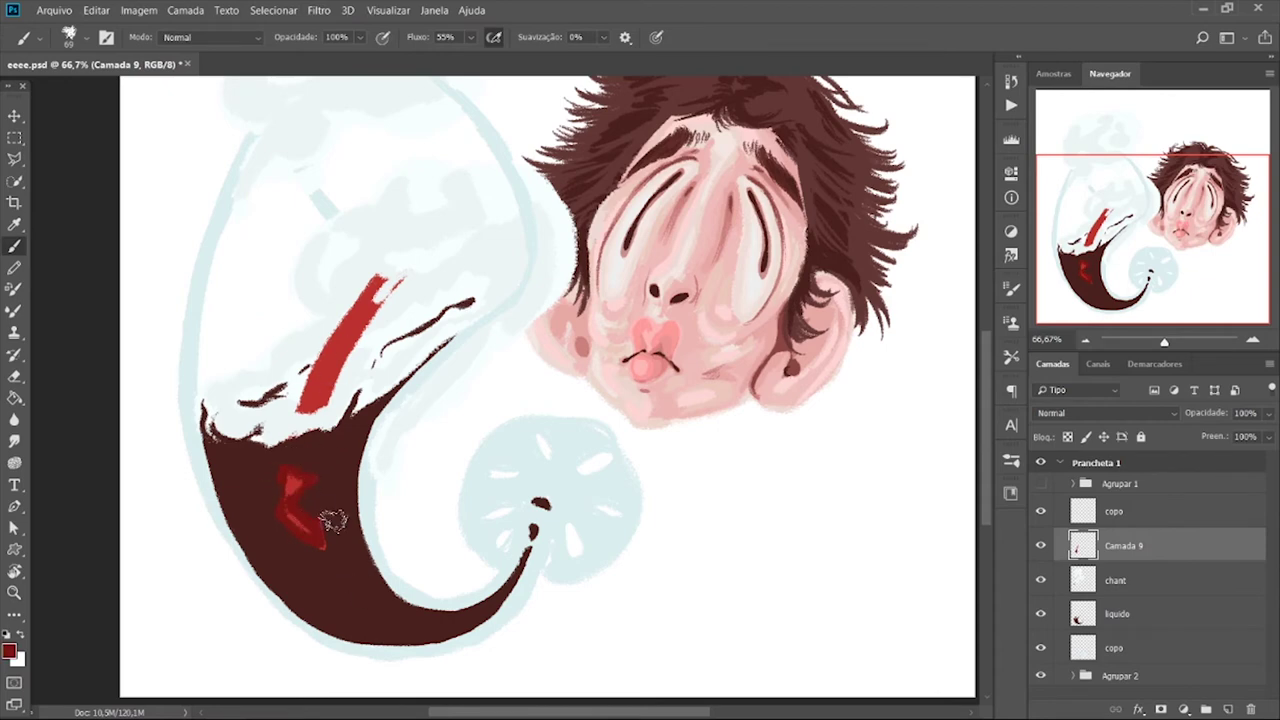
pyautogui.keyDown('alt'); pyautogui.click(292, 505); pyautogui.keyUp('alt')
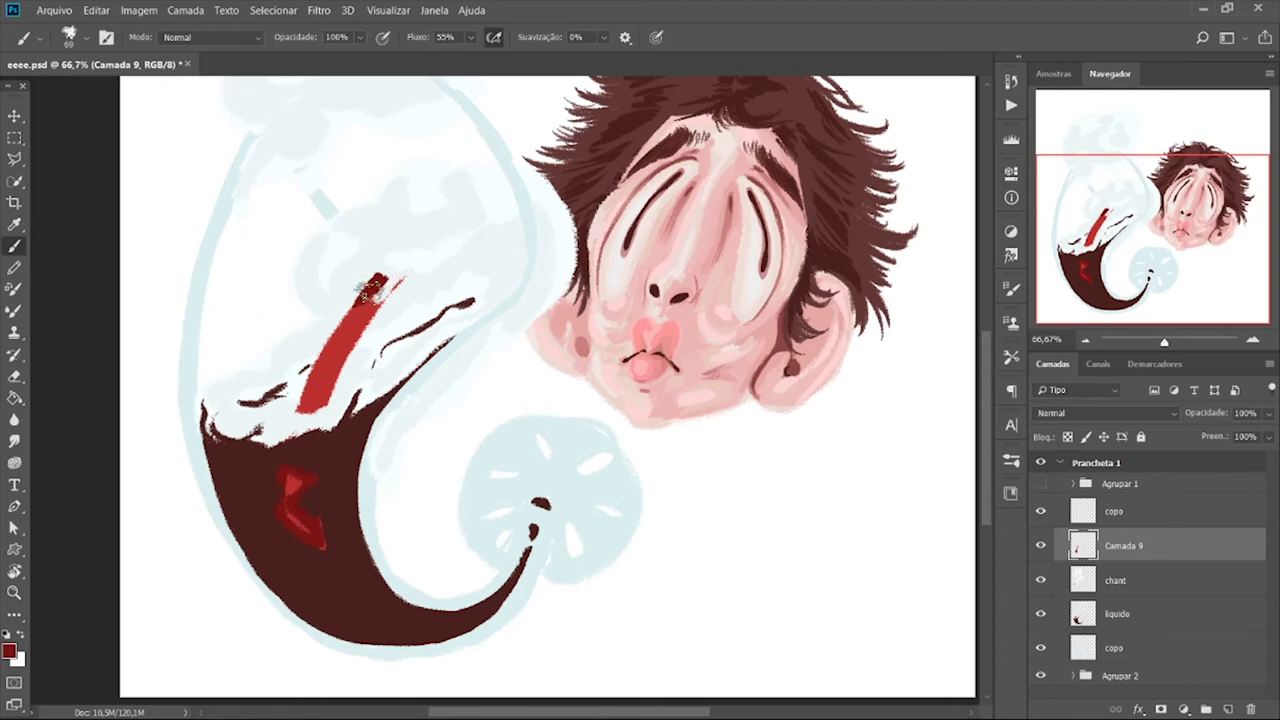
pyautogui.moveTo(372, 289); pyautogui.dragTo(341, 328)
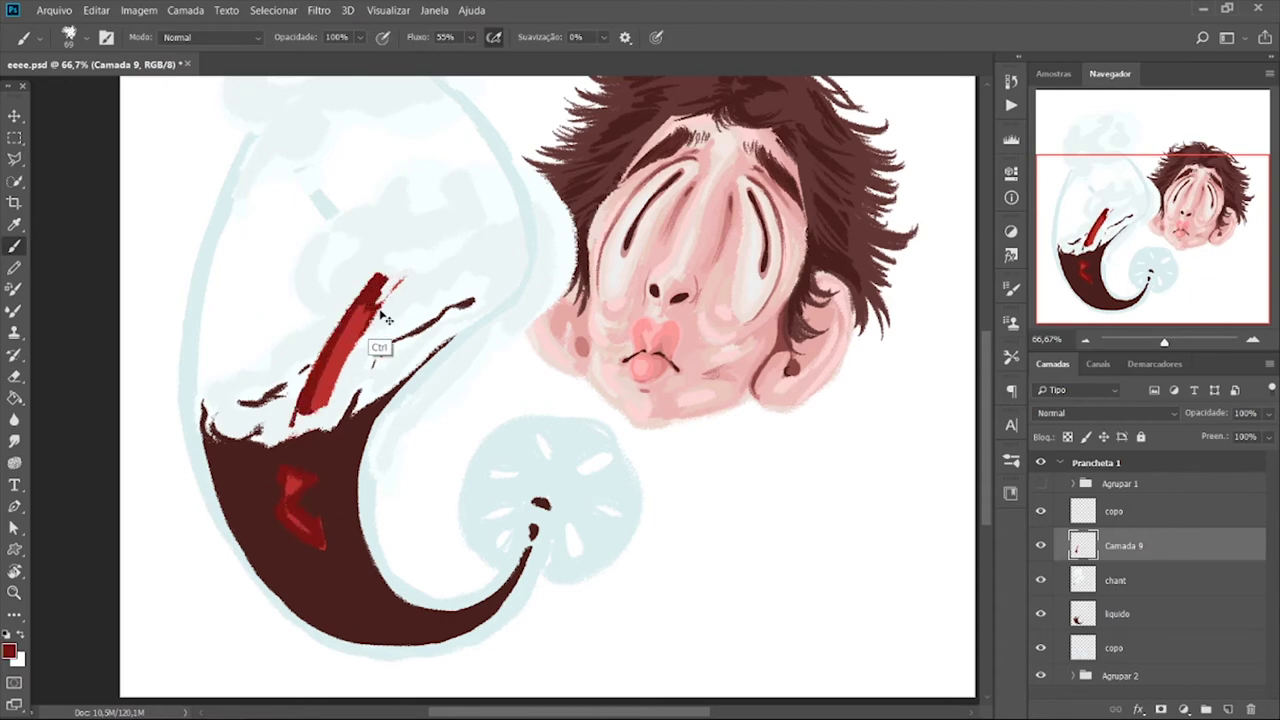
pyautogui.keyDown('alt'); pyautogui.click(285, 414); pyautogui.keyUp('alt')
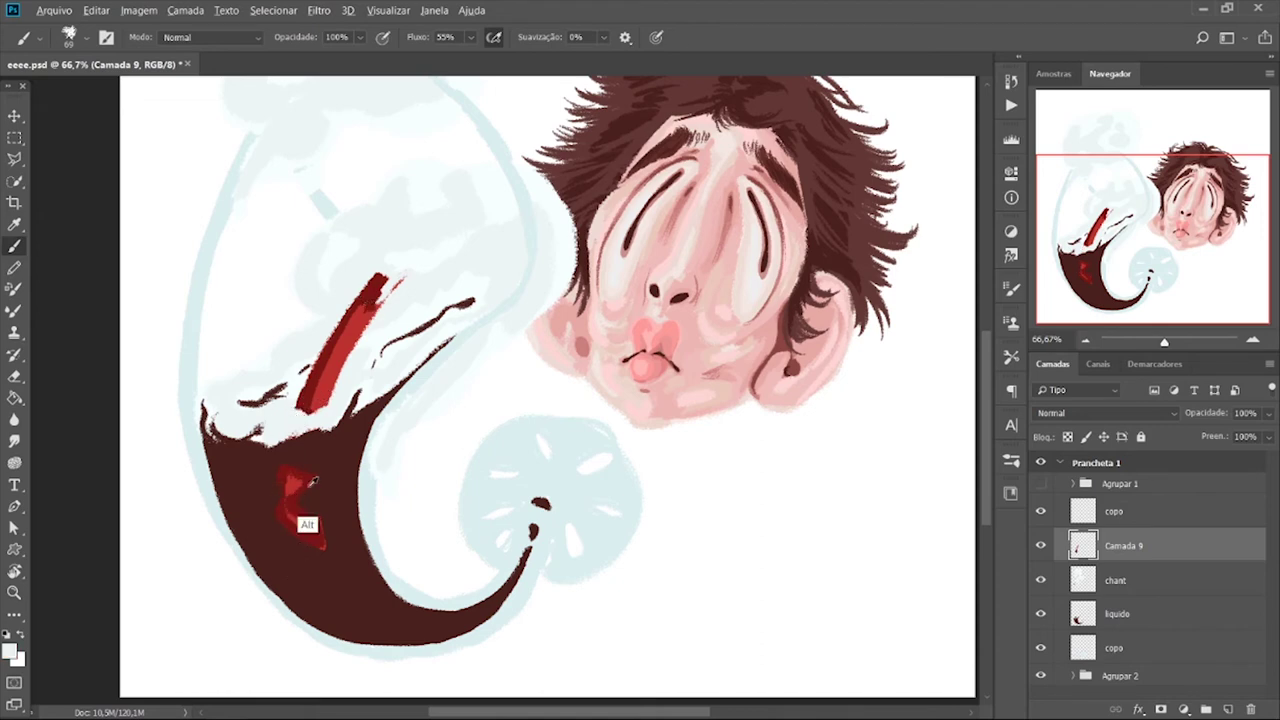
pyautogui.keyDown('alt'); pyautogui.click(297, 518); pyautogui.keyUp('alt')
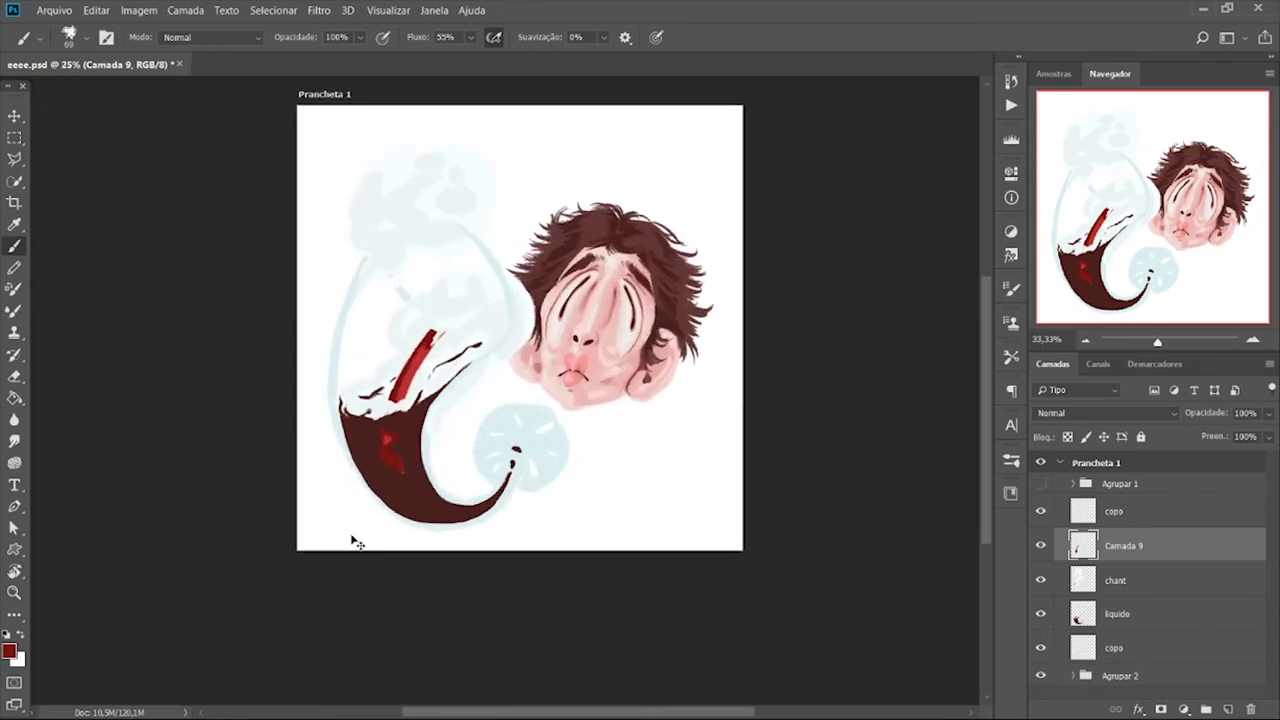
pyautogui.keyDown('alt'); pyautogui.click(258, 500); pyautogui.keyUp('alt')
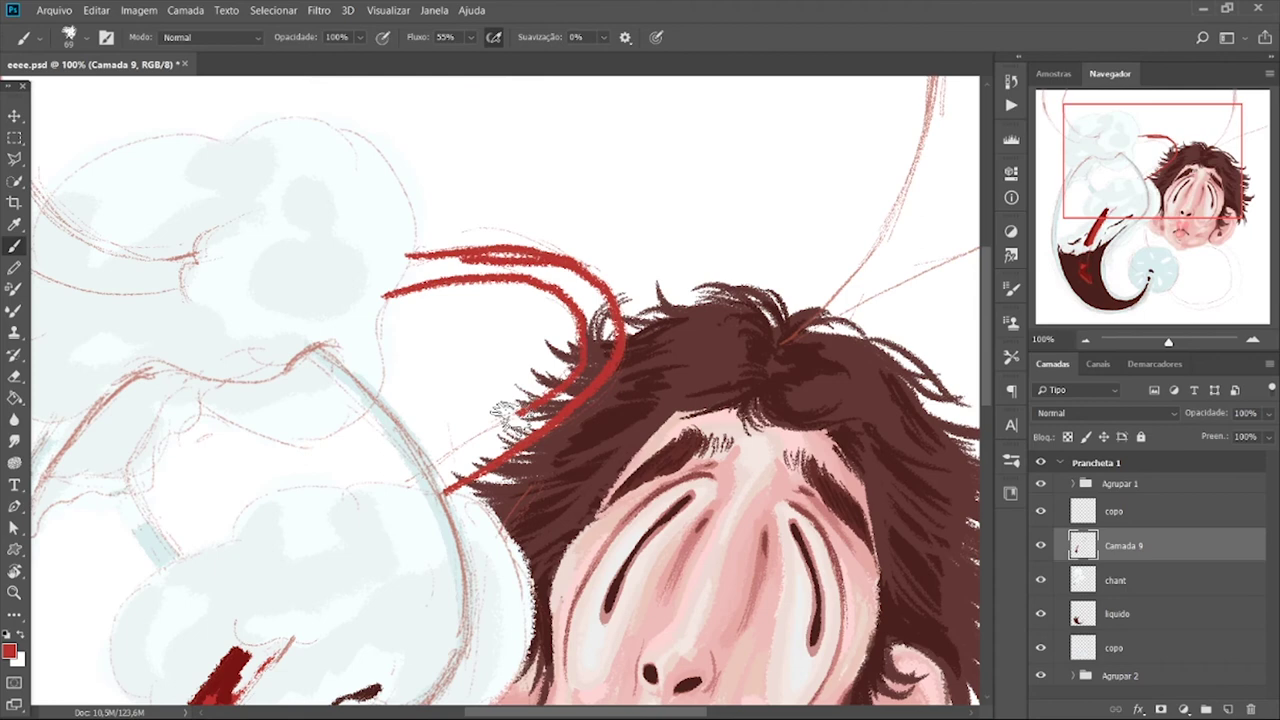
# - Drag a thick red hook-shaped stream from the hair edge down-left above the glass
pyautogui.moveTo(500, 410)
pyautogui.mouseDown()
pyautogui.moveTo(400, 486)
pyautogui.moveTo(420, 466)
pyautogui.moveTo(458, 465)
pyautogui.moveTo(605, 365)
pyautogui.moveTo(600, 300)
pyautogui.moveTo(575, 280)
pyautogui.moveTo(500, 268)
pyautogui.moveTo(430, 268)
pyautogui.moveTo(378, 290)
pyautogui.mouseUp()
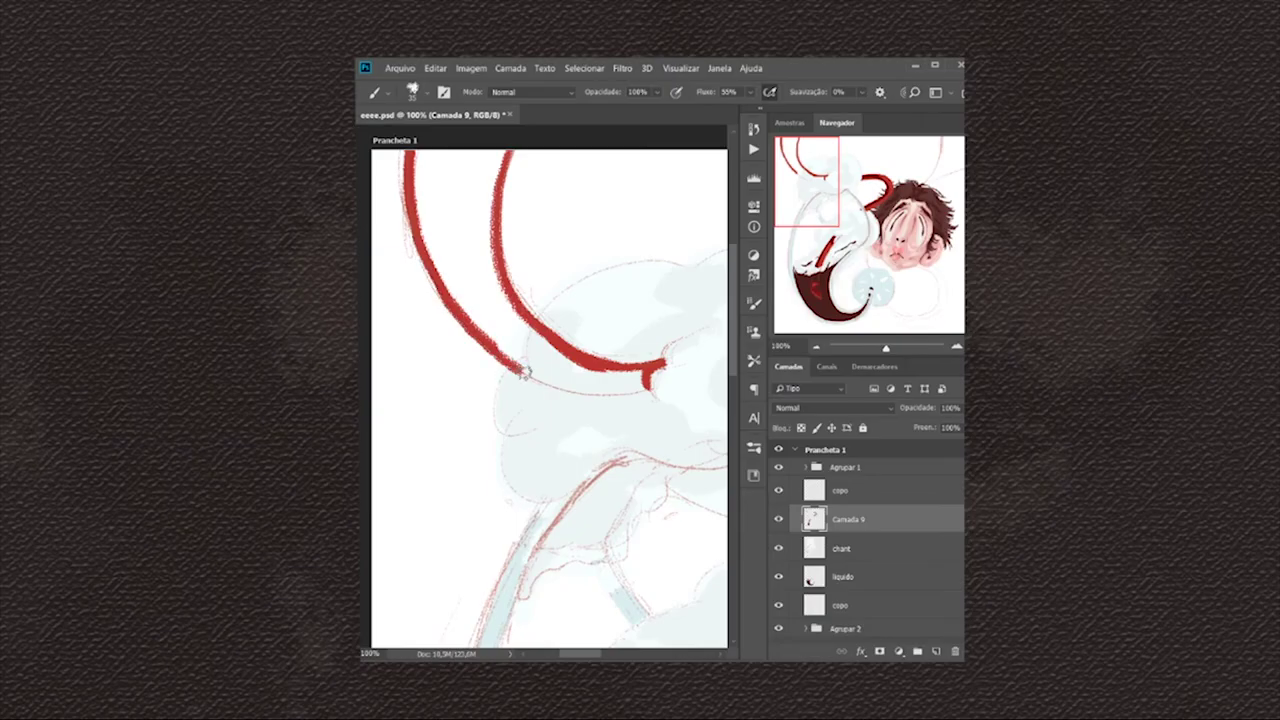
# - Carry the red wine stream through the glass base, into a U-loop below, and up into the mouth
pyautogui.moveTo(524, 372); pyautogui.dragTo(553, 383)
pyautogui.moveTo(503, 350)
pyautogui.mouseDown()
pyautogui.moveTo(560, 388)
pyautogui.moveTo(645, 390)
pyautogui.mouseUp()
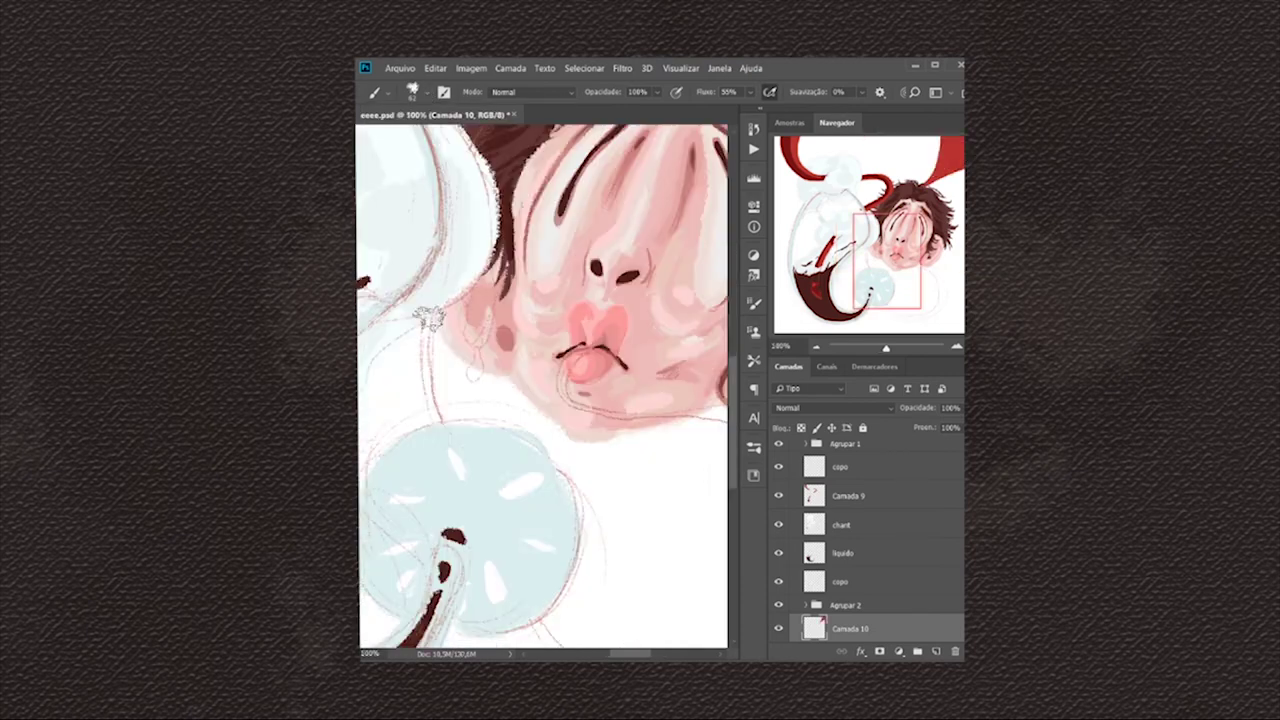
pyautogui.moveTo(430, 300); pyautogui.dragTo(438, 425)
pyautogui.scroll(-5, 443, 443)
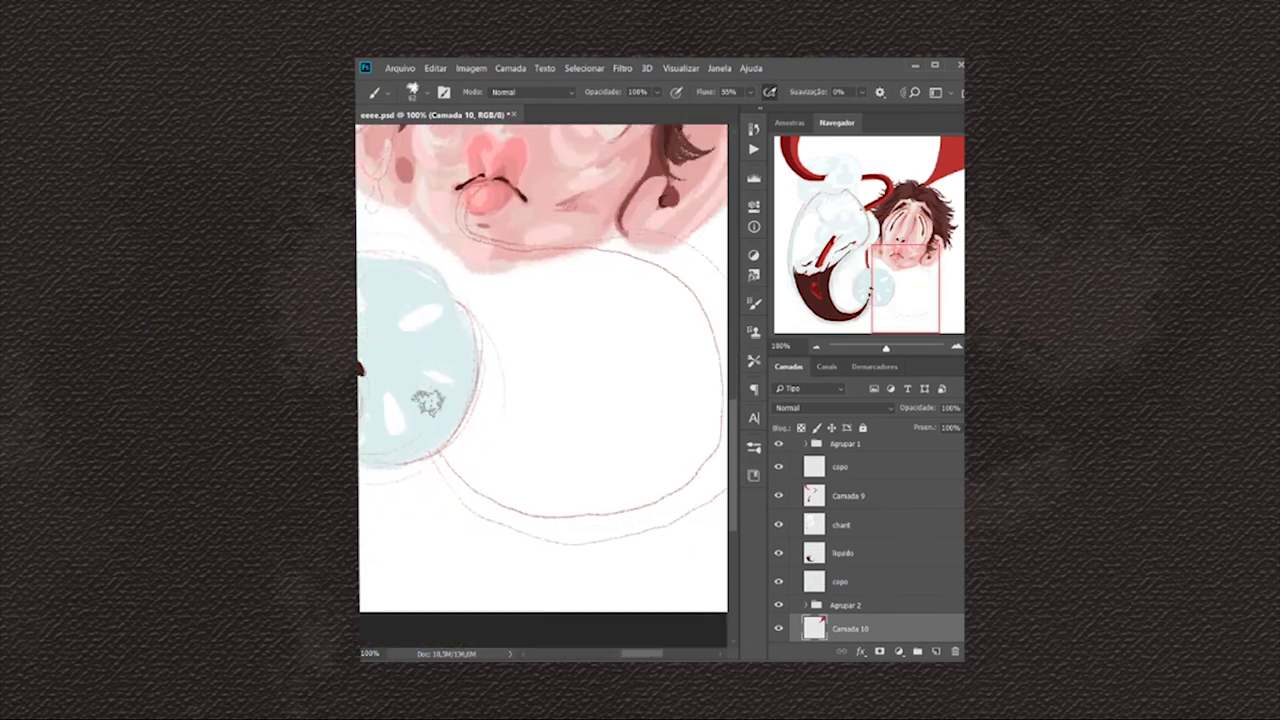
pyautogui.moveTo(448, 283); pyautogui.dragTo(462, 310)
pyautogui.moveTo(488, 395)
pyautogui.mouseDown()
pyautogui.moveTo(530, 470)
pyautogui.moveTo(592, 520)
pyautogui.mouseUp()
pyautogui.moveTo(571, 478); pyautogui.dragTo(614, 510)
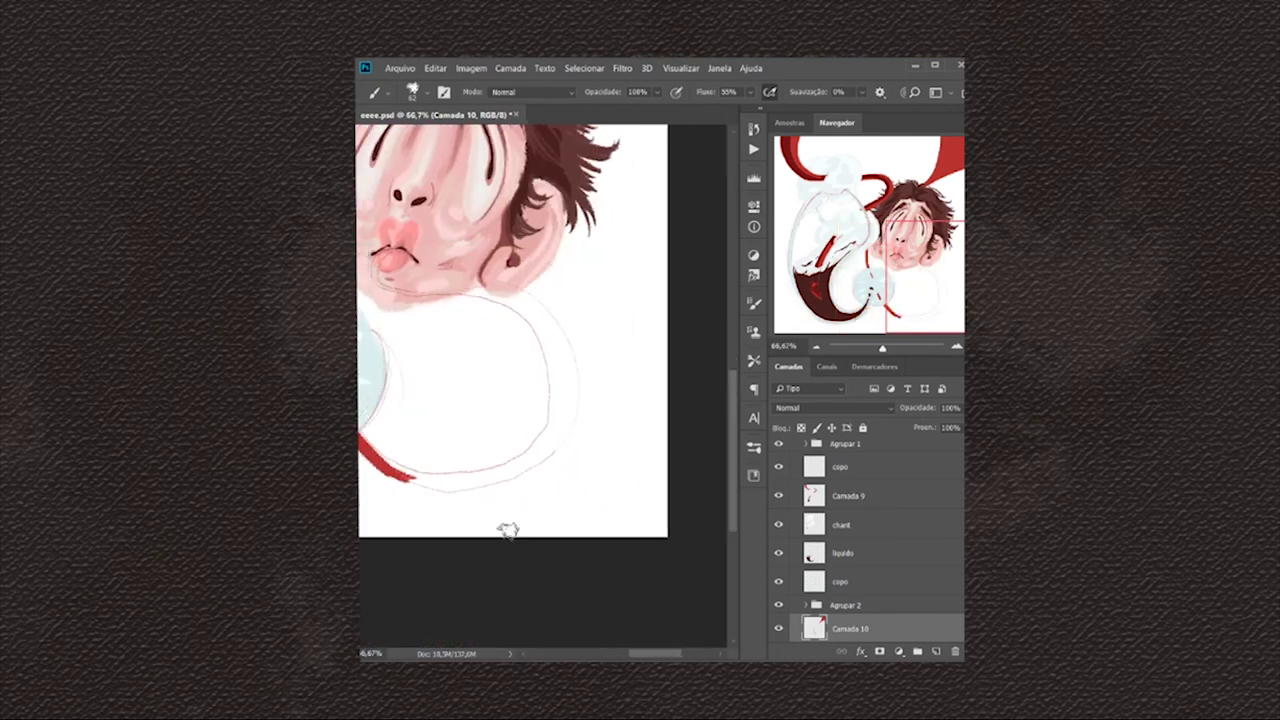
pyautogui.moveTo(444, 310); pyautogui.dragTo(560, 424)
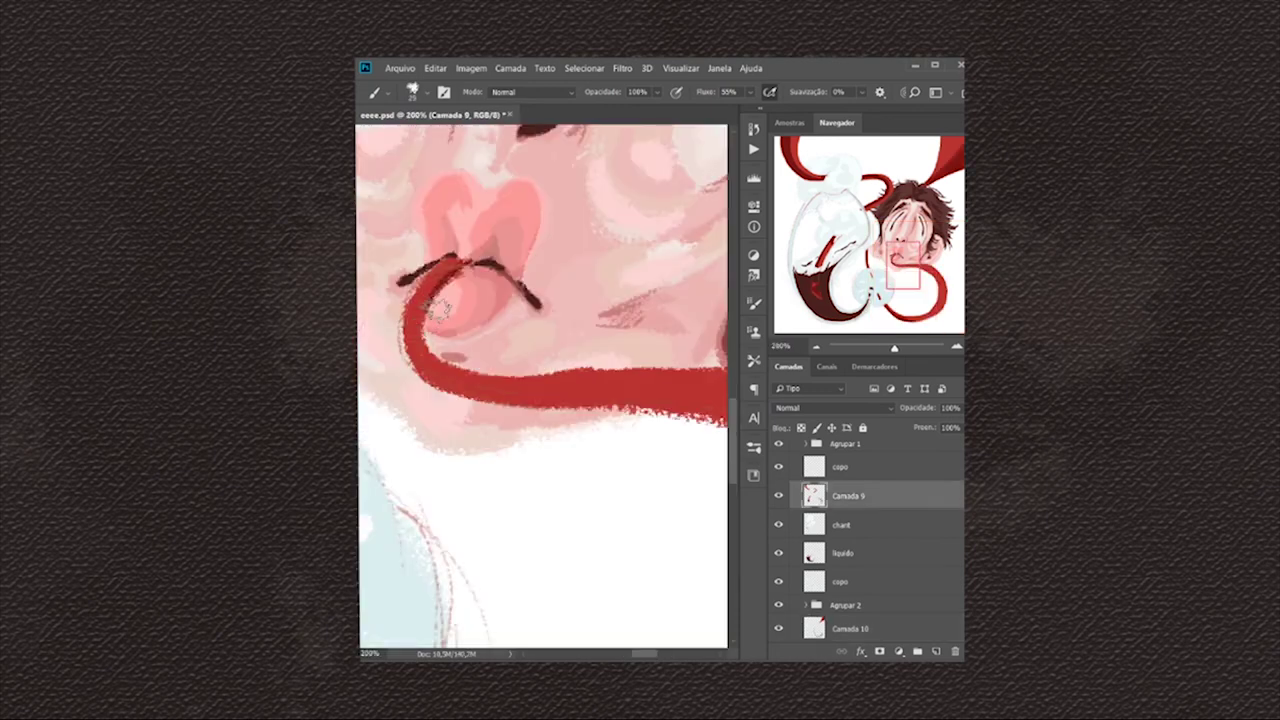
pyautogui.moveTo(416, 262); pyautogui.dragTo(440, 340)
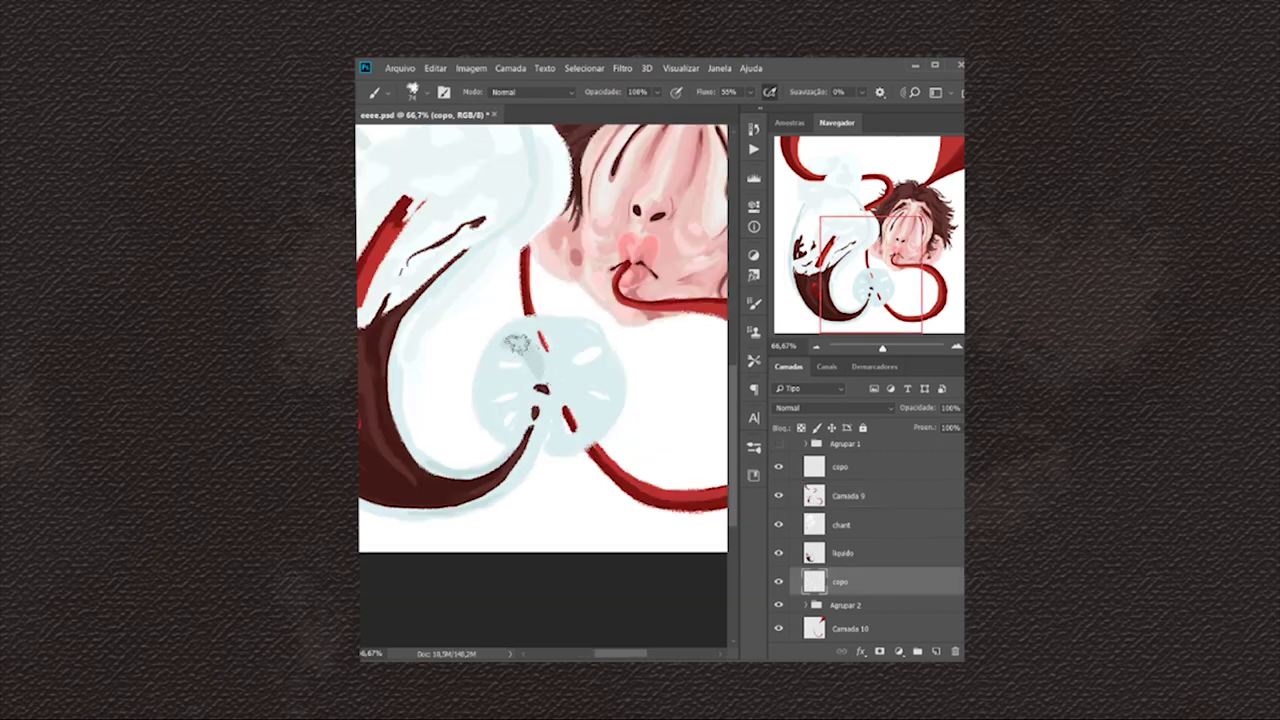
# - Shade the left side of the glass base bluish-grey and switch to a different brush
pyautogui.moveTo(517, 343)
pyautogui.mouseDown()
pyautogui.moveTo(502, 336)
pyautogui.moveTo(557, 337)
pyautogui.moveTo(562, 430)
pyautogui.moveTo(584, 403)
pyautogui.mouseUp()
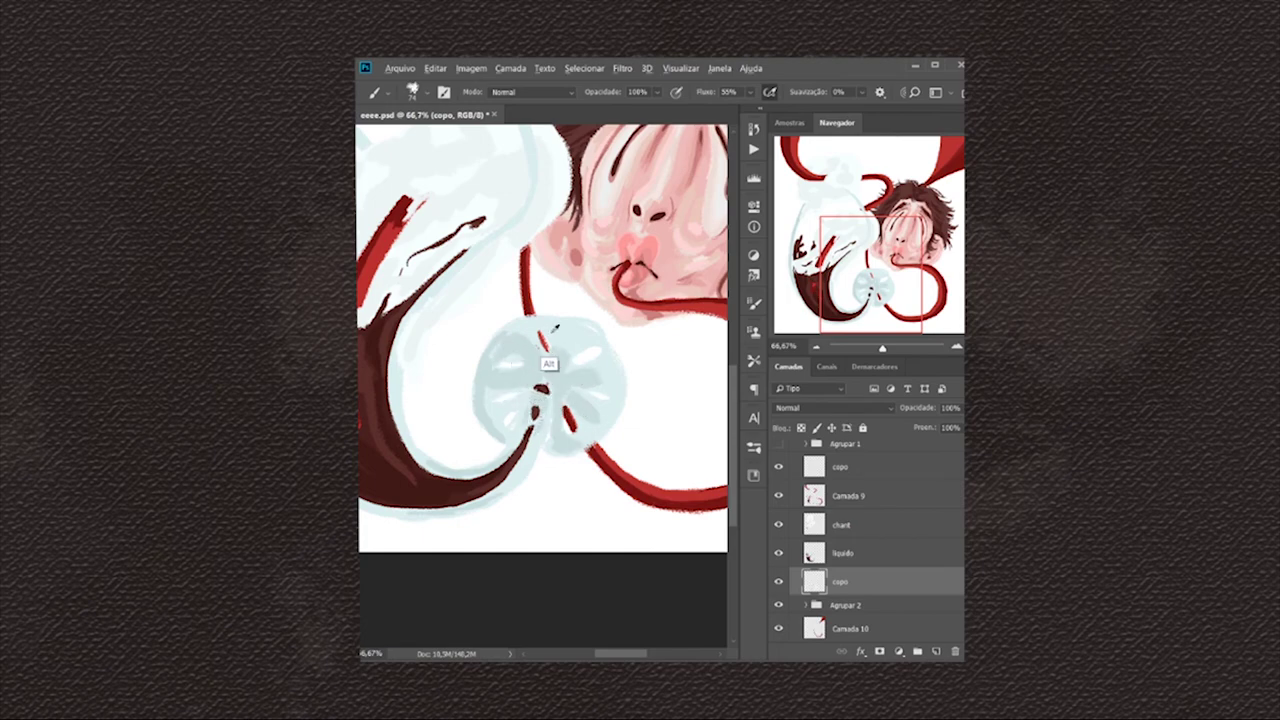
pyautogui.hotkey('ctrl', '-')
pyautogui.hotkey('ctrl', '-')
pyautogui.hotkey('ctrl', '-')
pyautogui.hotkey('ctrl', '+')
pyautogui.hotkey('ctrl', '+')
pyautogui.hotkey('ctrl', '+')
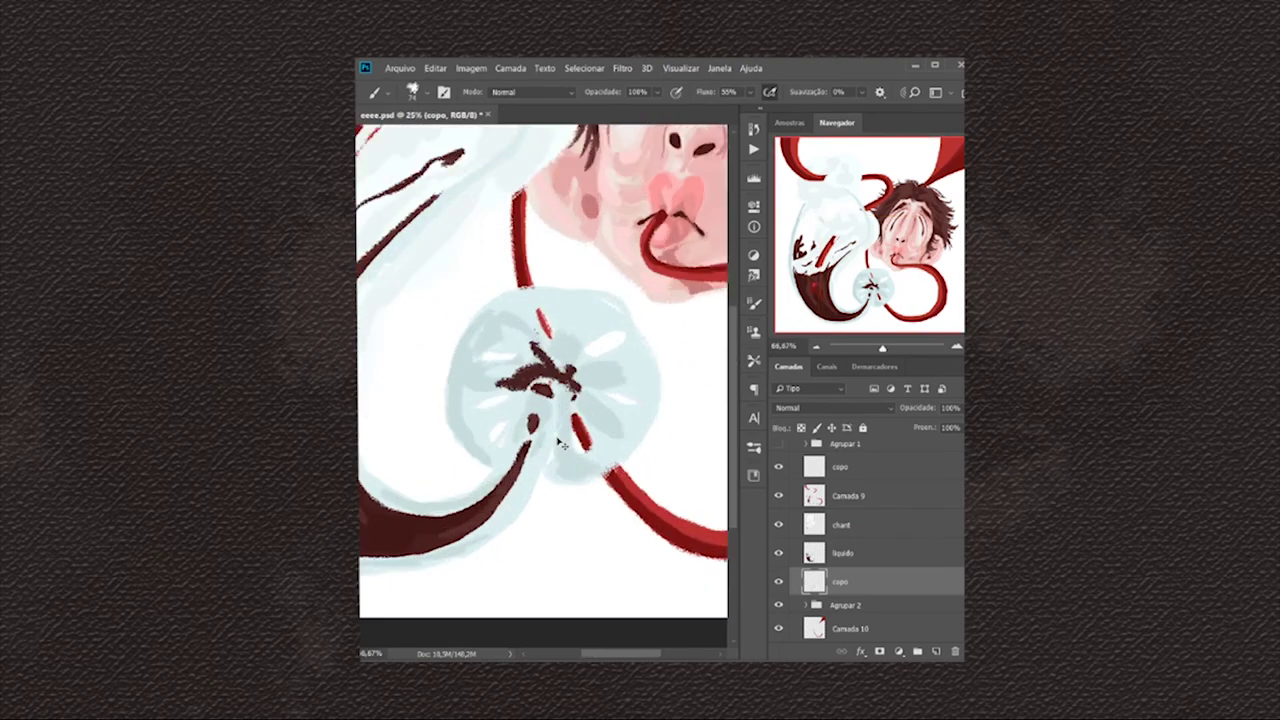
pyautogui.hotkey('ctrl', '+')
pyautogui.click(428, 93)
pyautogui.click(428, 93)
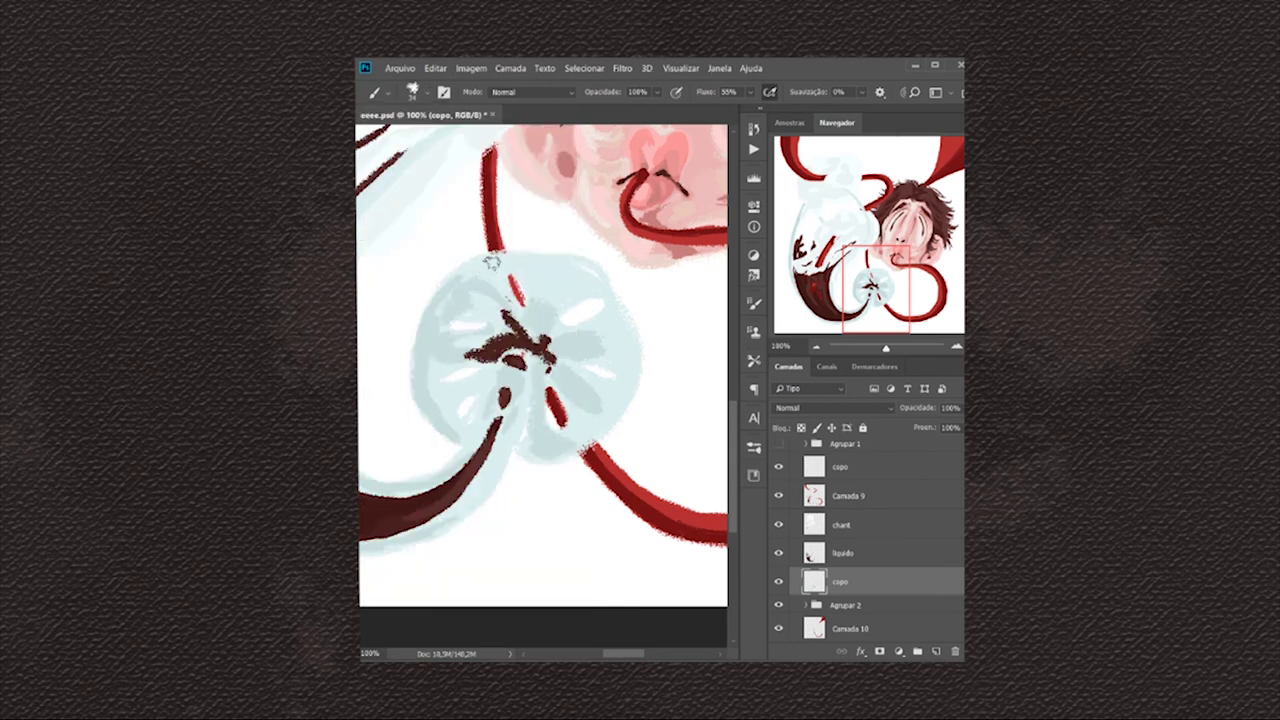
# - Run the red line down across the glass base with red and white marks
pyautogui.moveTo(490, 258)
pyautogui.mouseDown()
pyautogui.moveTo(497, 290)
pyautogui.moveTo(518, 305)
pyautogui.mouseUp()
pyautogui.moveTo(544, 384)
pyautogui.mouseDown()
pyautogui.moveTo(588, 412)
pyautogui.moveTo(598, 440)
pyautogui.mouseUp()
pyautogui.moveTo(530, 350); pyautogui.dragTo(580, 412)
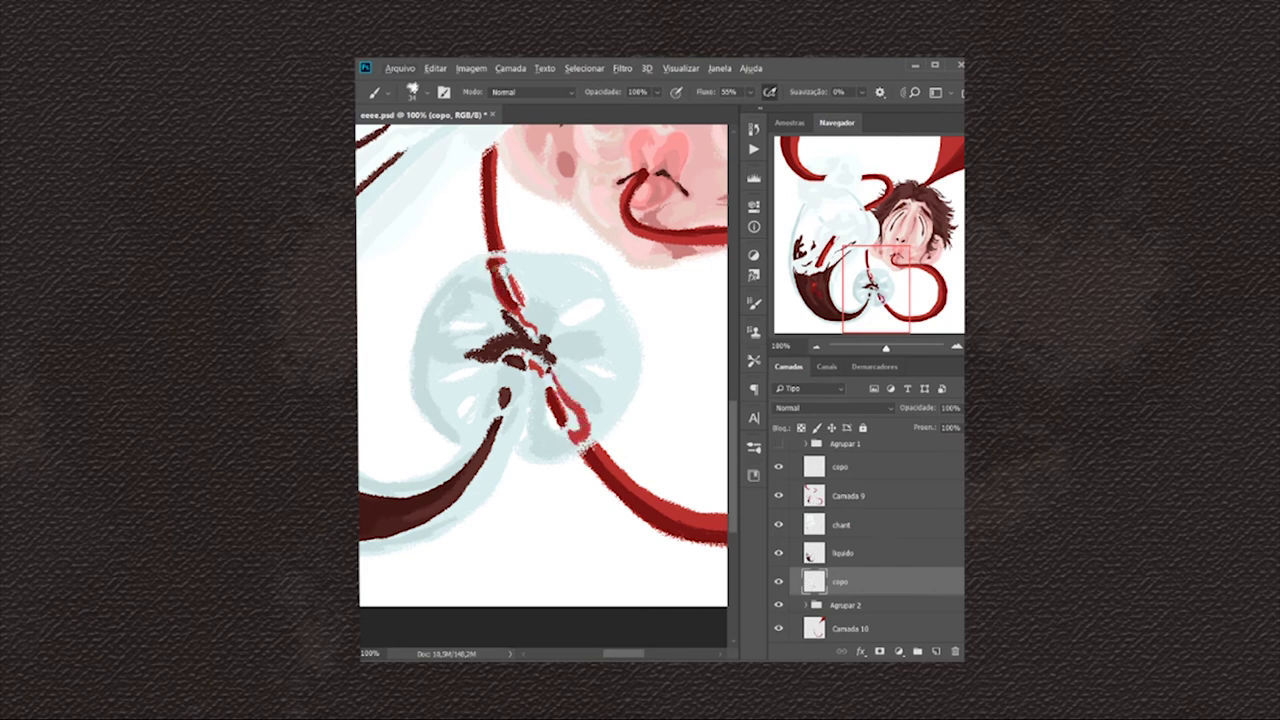
pyautogui.moveTo(540, 365)
pyautogui.mouseDown()
pyautogui.moveTo(556, 410)
pyautogui.moveTo(602, 418)
pyautogui.mouseUp()
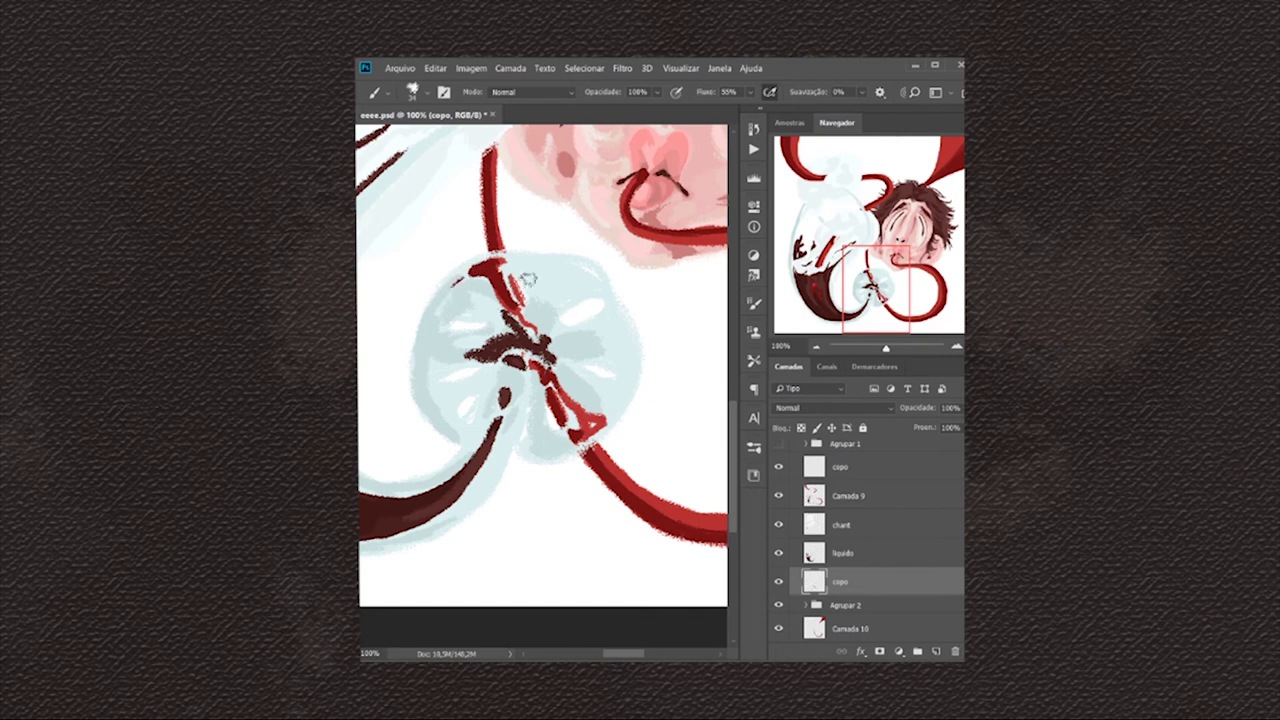
pyautogui.click(753, 474)
pyautogui.press('Return')
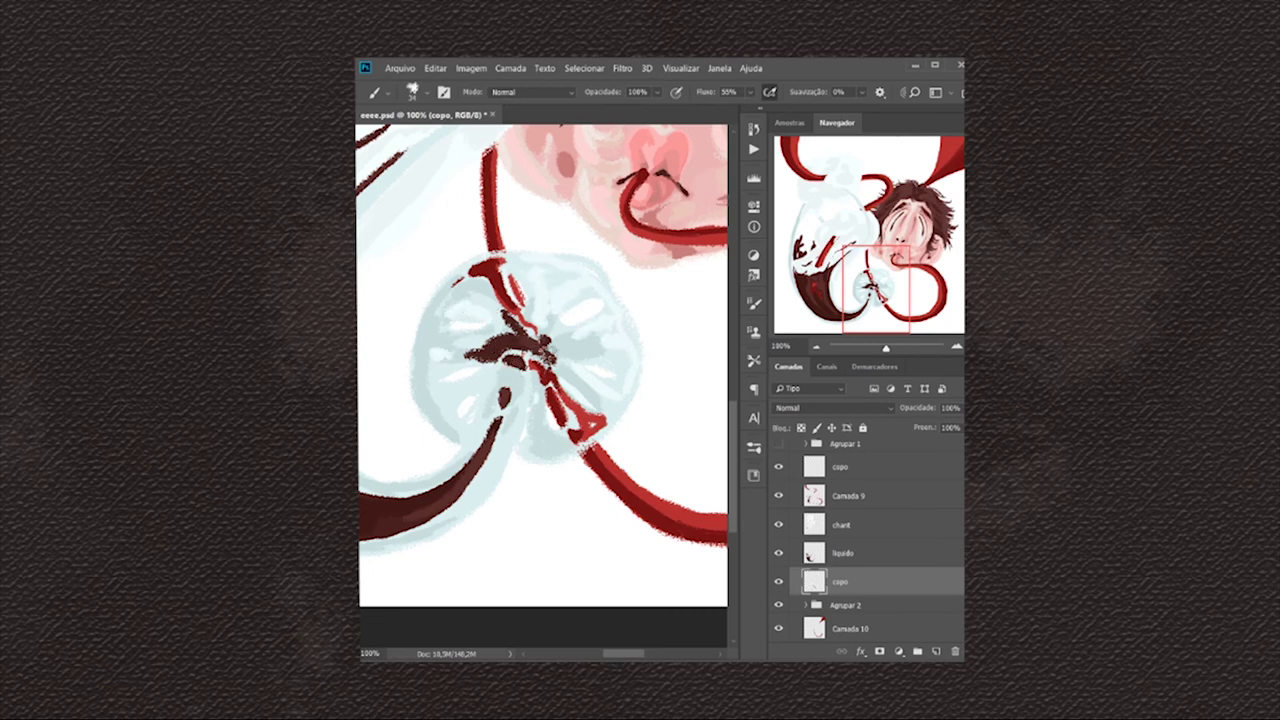
# - Paint dark-brown strokes along the glass edge below the red loop
pyautogui.scroll(1, 620, 460)
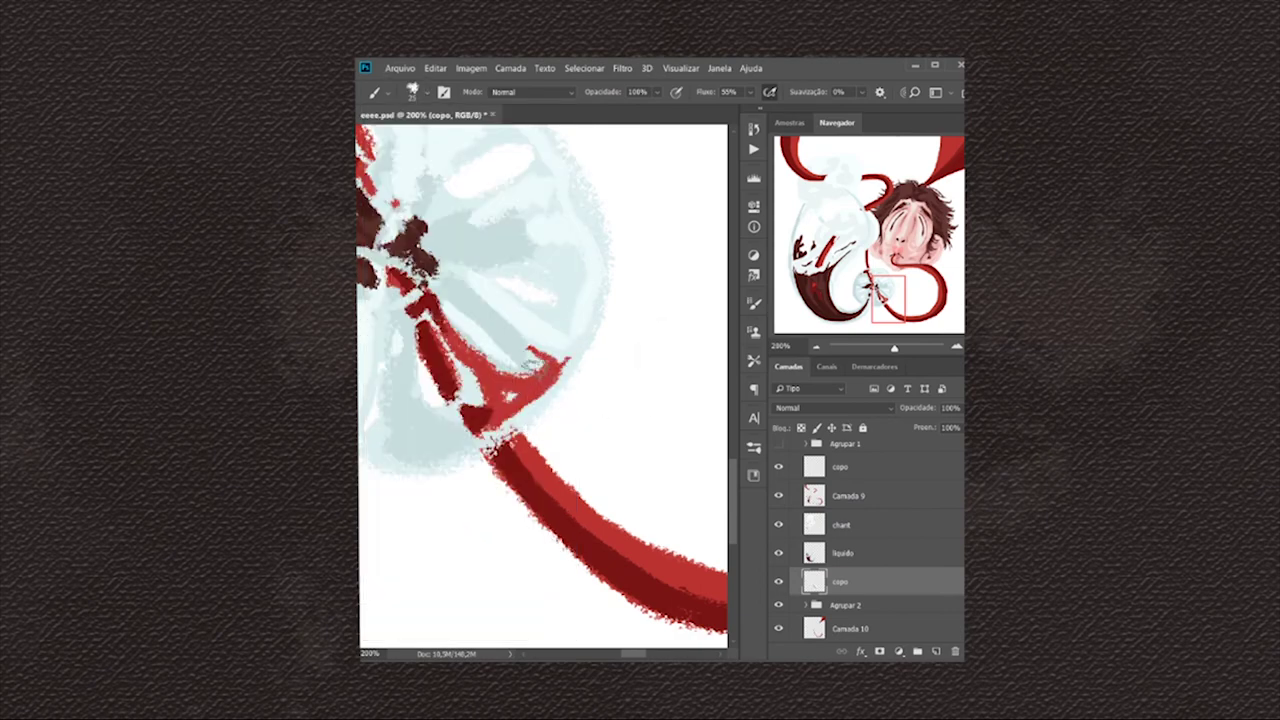
pyautogui.moveTo(548, 358); pyautogui.dragTo(481, 236)
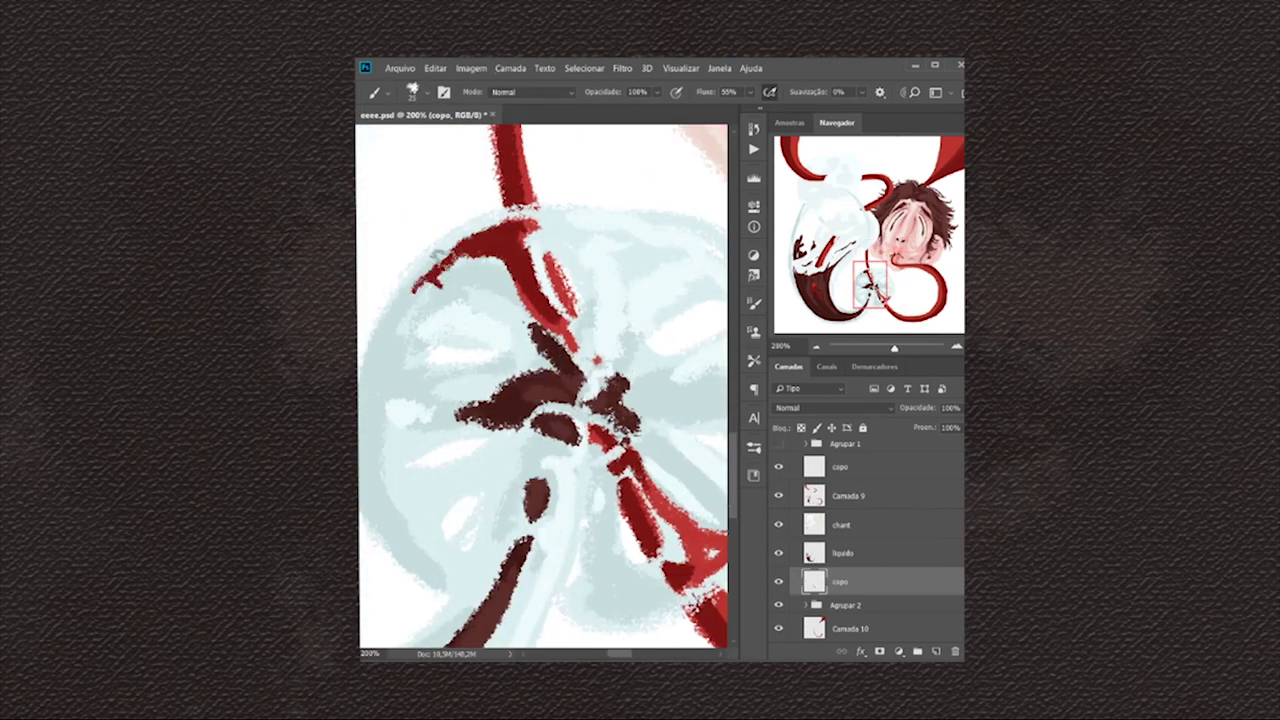
pyautogui.moveTo(532, 306); pyautogui.dragTo(557, 320)
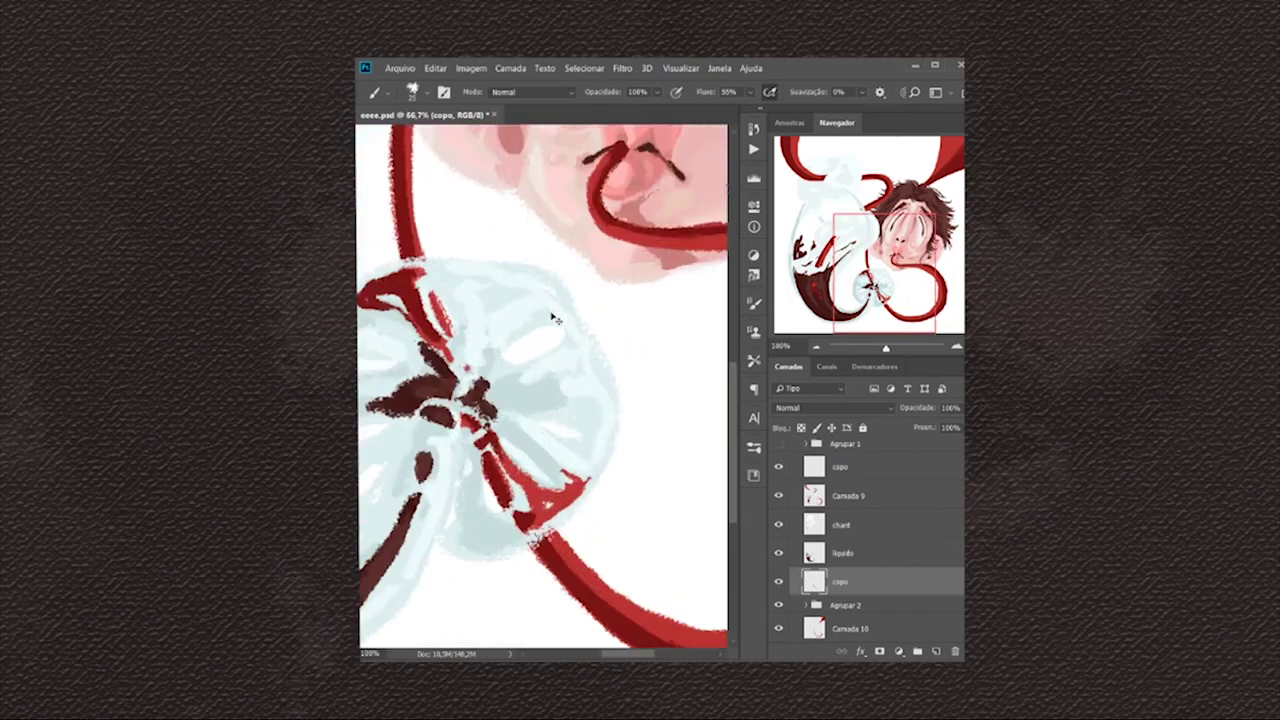
pyautogui.scroll(1, 510, 218)
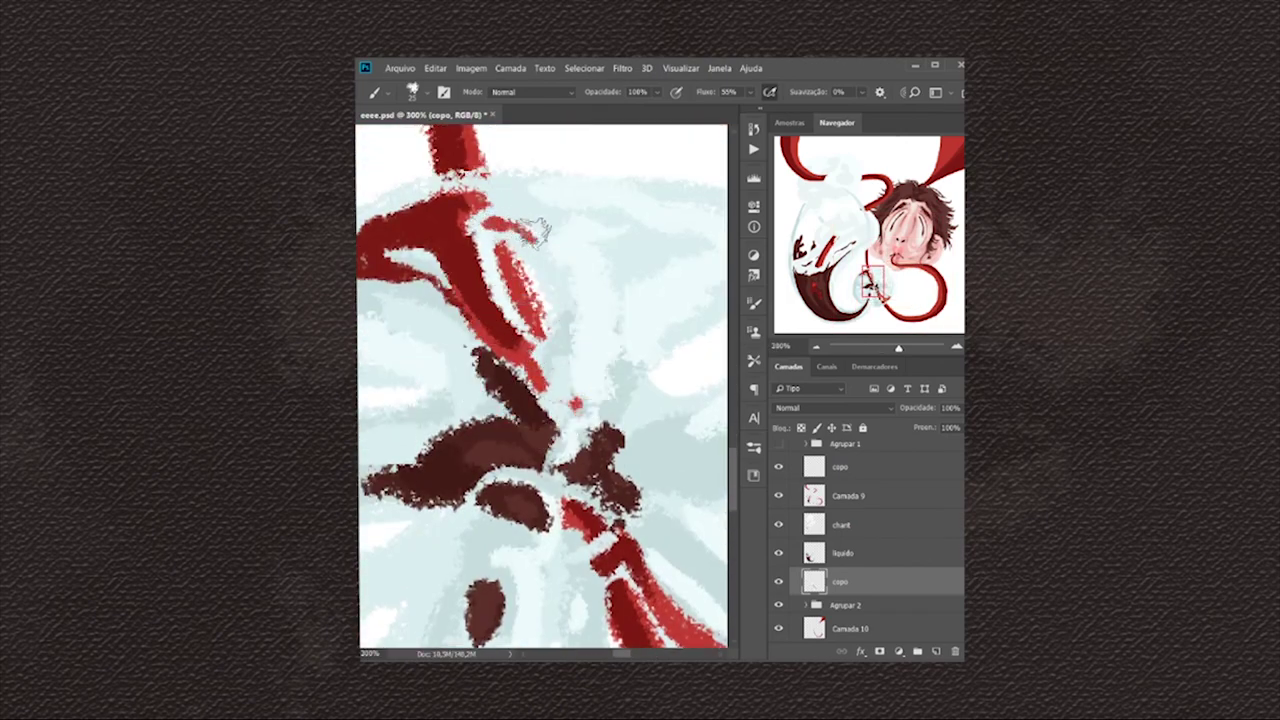
pyautogui.scroll(-5, 560, 196)
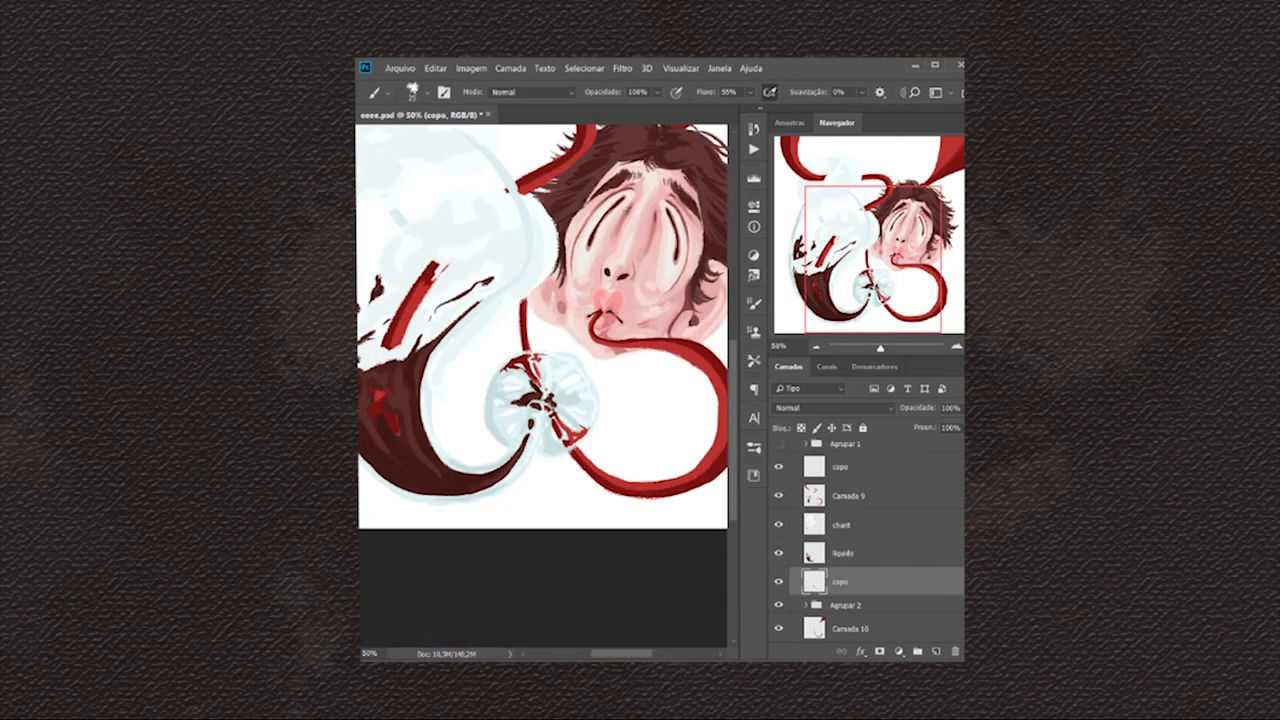
pyautogui.scroll(4, 533, 460)
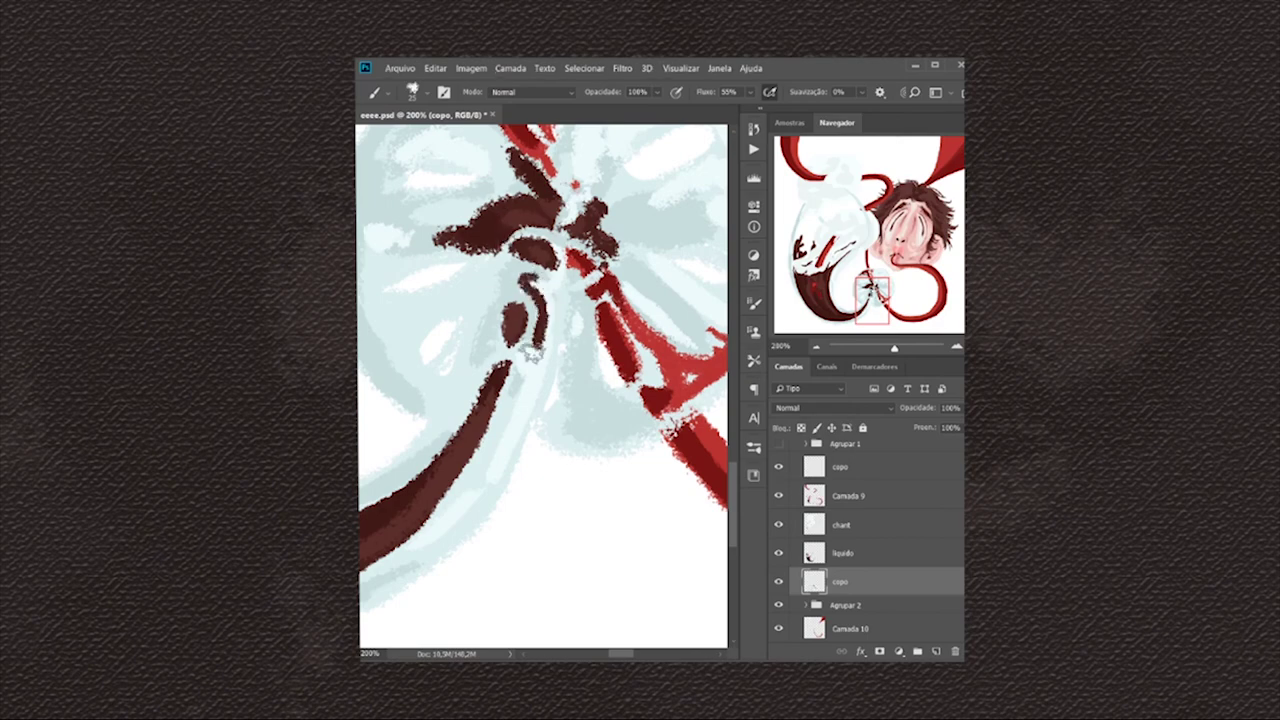
pyautogui.moveTo(531, 352)
pyautogui.mouseDown()
pyautogui.moveTo(514, 357)
pyautogui.moveTo(514, 423)
pyautogui.moveTo(456, 514)
pyautogui.mouseUp()
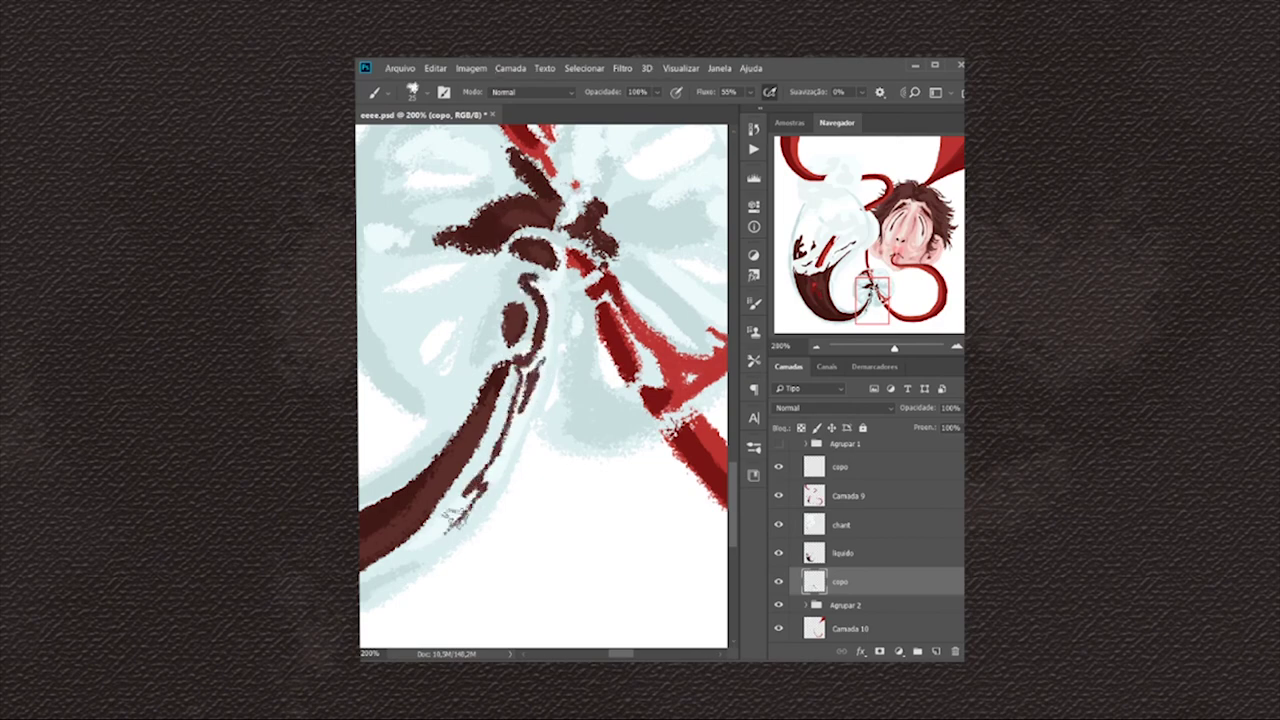
# - Add thin dark-brown strokes along the glass rim, undoing the last one
pyautogui.scroll(-4, 456, 516)
pyautogui.scroll(4, 455, 518)
pyautogui.moveTo(598, 398); pyautogui.dragTo(564, 428)
pyautogui.moveTo(618, 376); pyautogui.dragTo(487, 478)
pyautogui.scroll(-5, 480, 477)
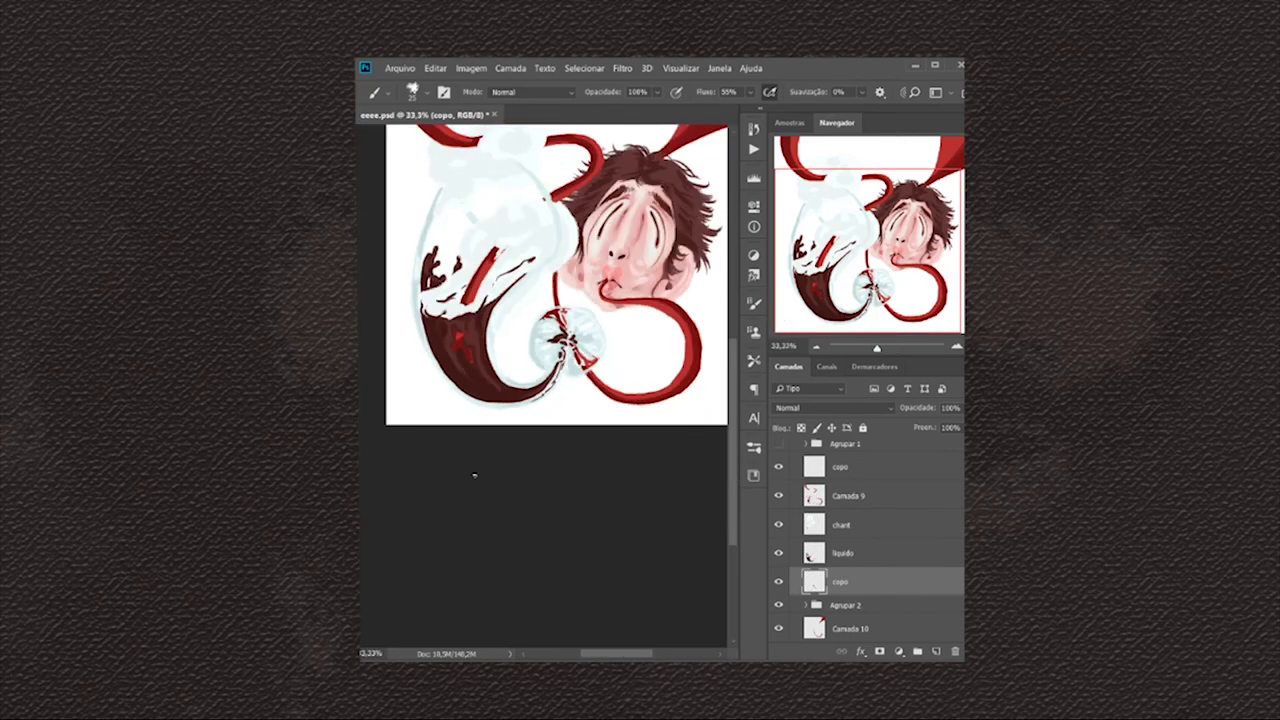
pyautogui.scroll(2, 474, 476)
pyautogui.scroll(1, 472, 477)
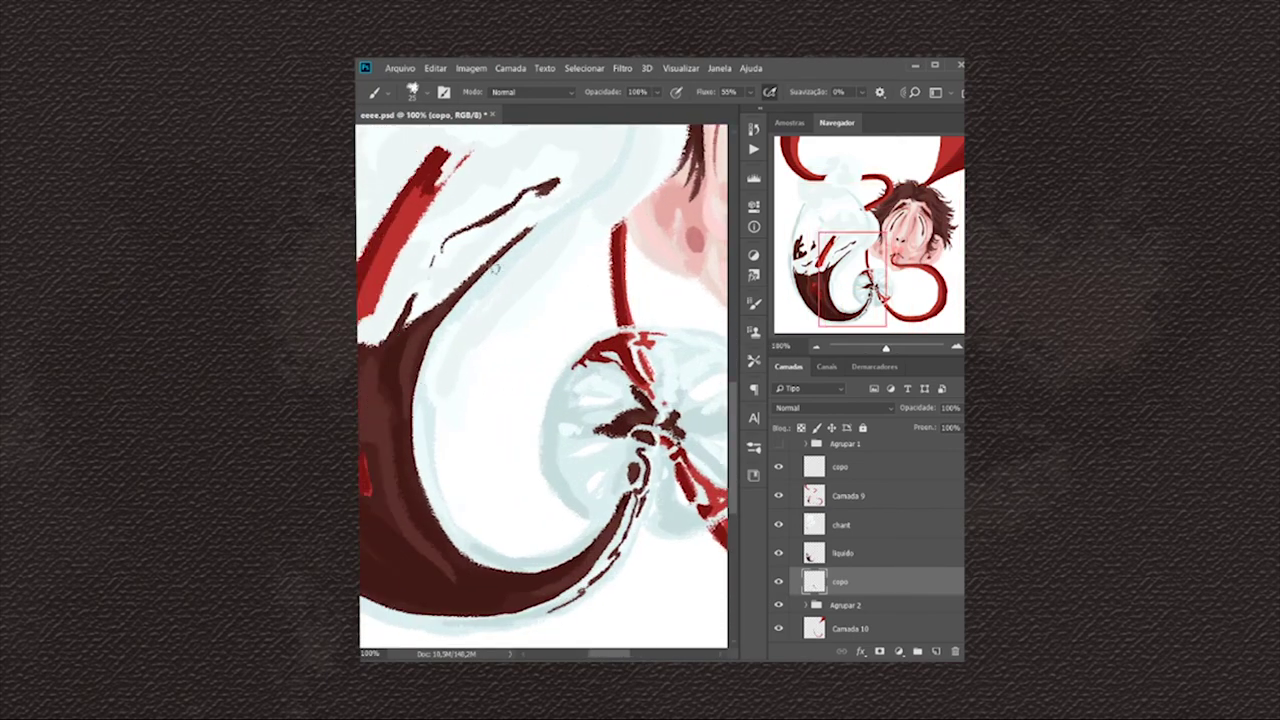
pyautogui.hotkey('ctrl', 'z')
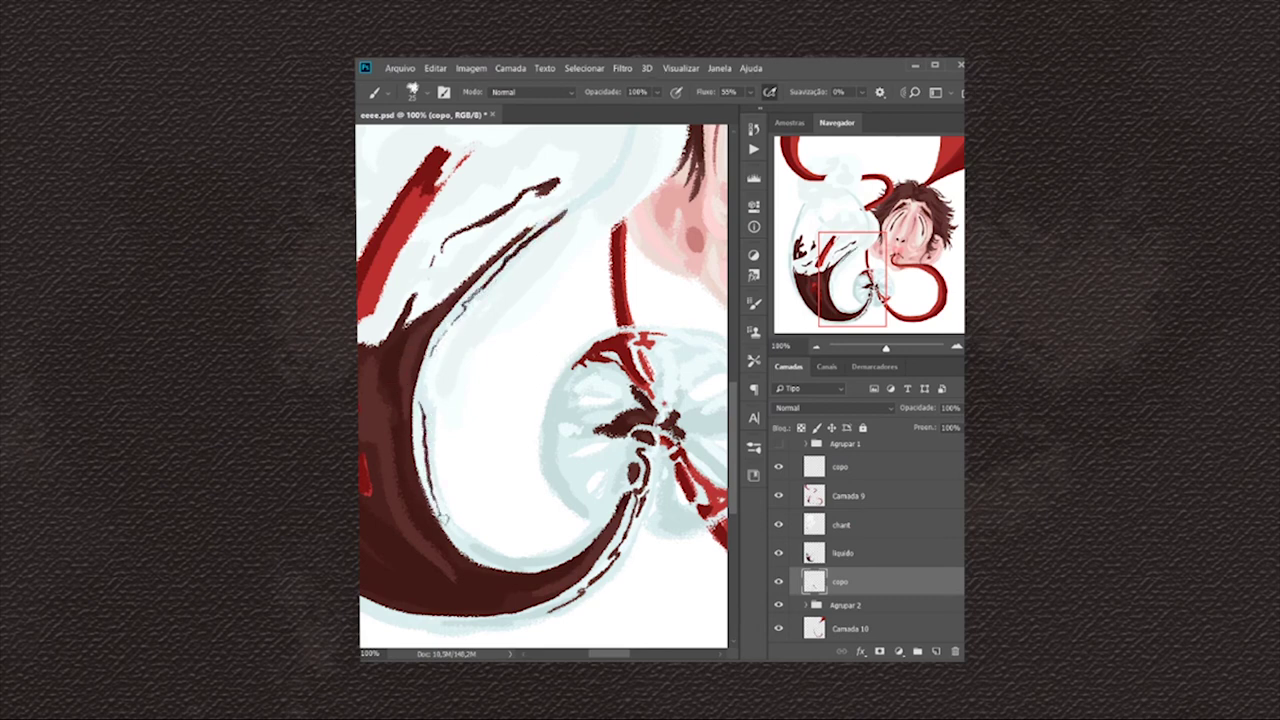
# - Trace thin dark lines along the liquid's inner curve and a swirl near the glass bottom
pyautogui.moveTo(422, 402); pyautogui.dragTo(470, 548)
pyautogui.moveTo(580, 495); pyautogui.dragTo(628, 452)
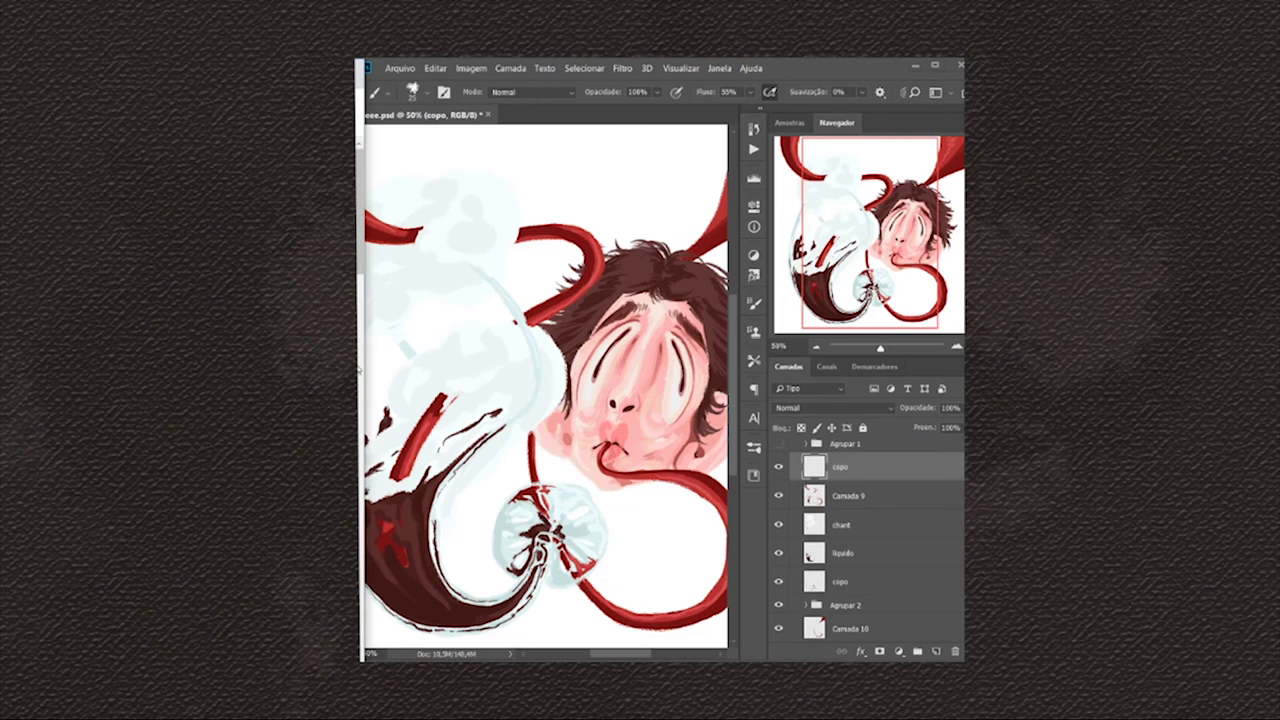
pyautogui.moveTo(358, 370); pyautogui.dragTo(353, 370)
# - Toggle the Agrupar 1 sketch on and off to compare, then dab grey shading on the upper cloud
pyautogui.hscroll(-1, 480, 320)
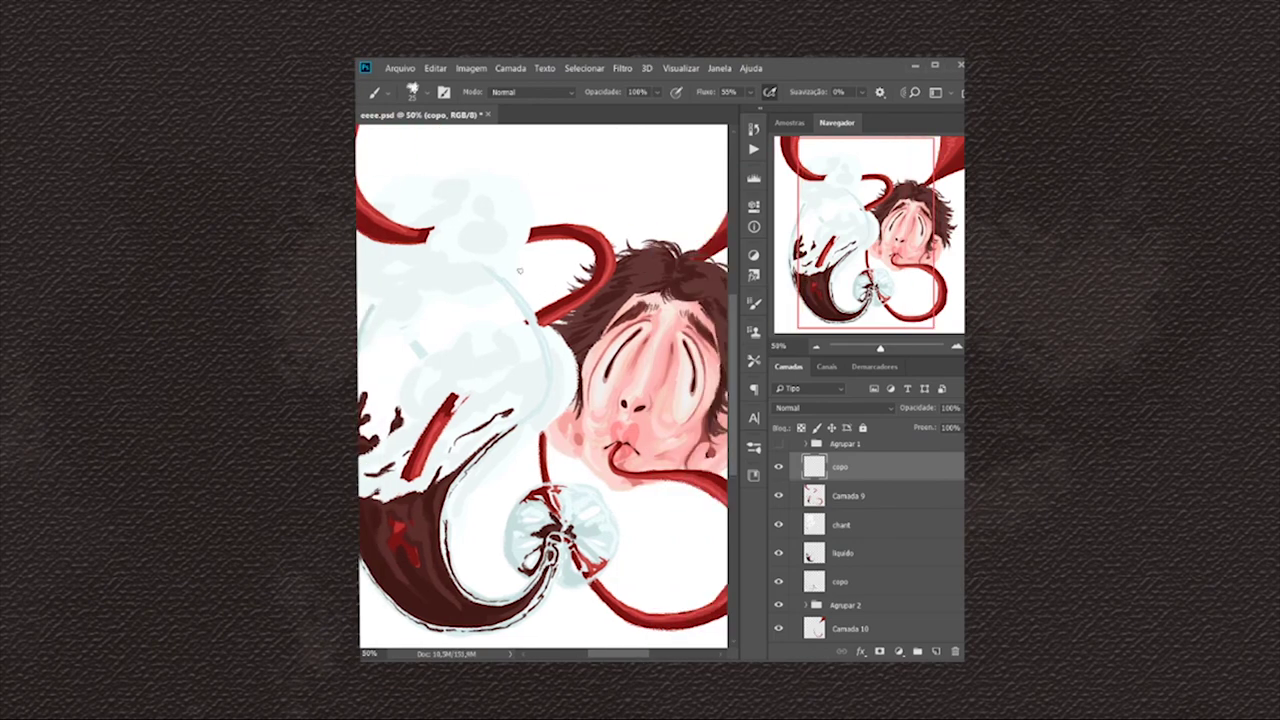
pyautogui.hscroll(-1, 425, 342)
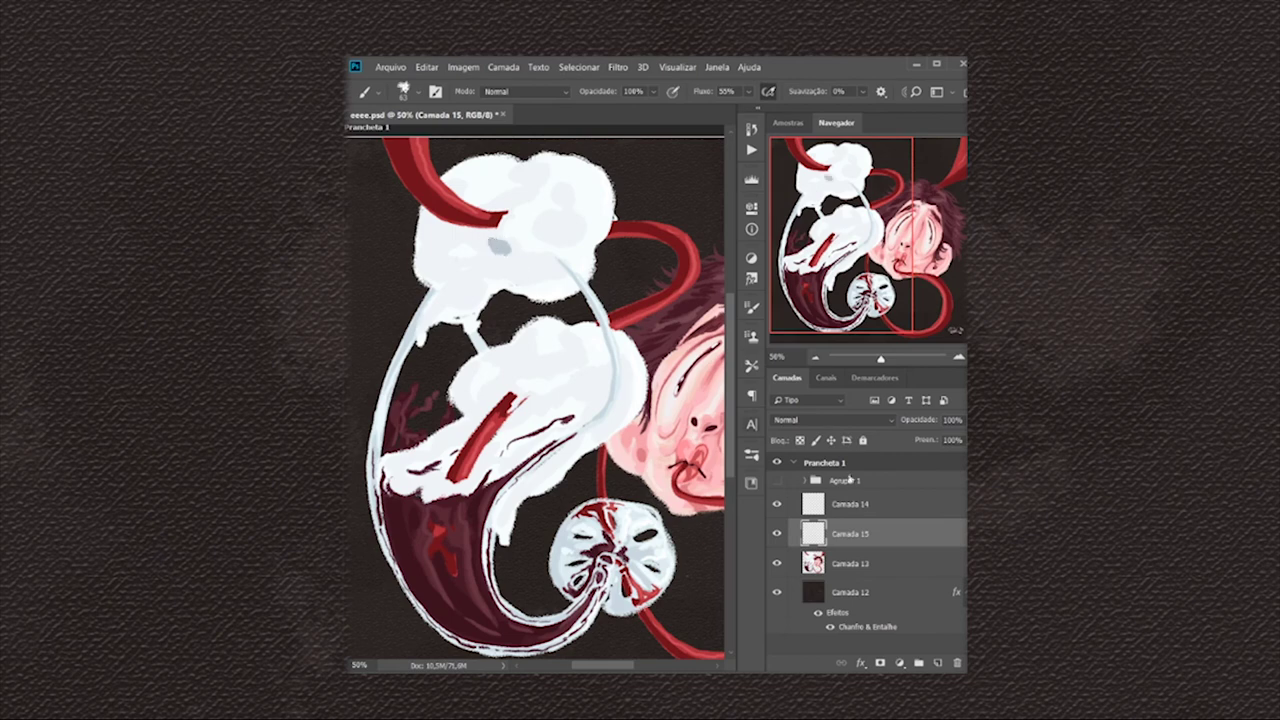
pyautogui.click(778, 481)
pyautogui.click(778, 481)
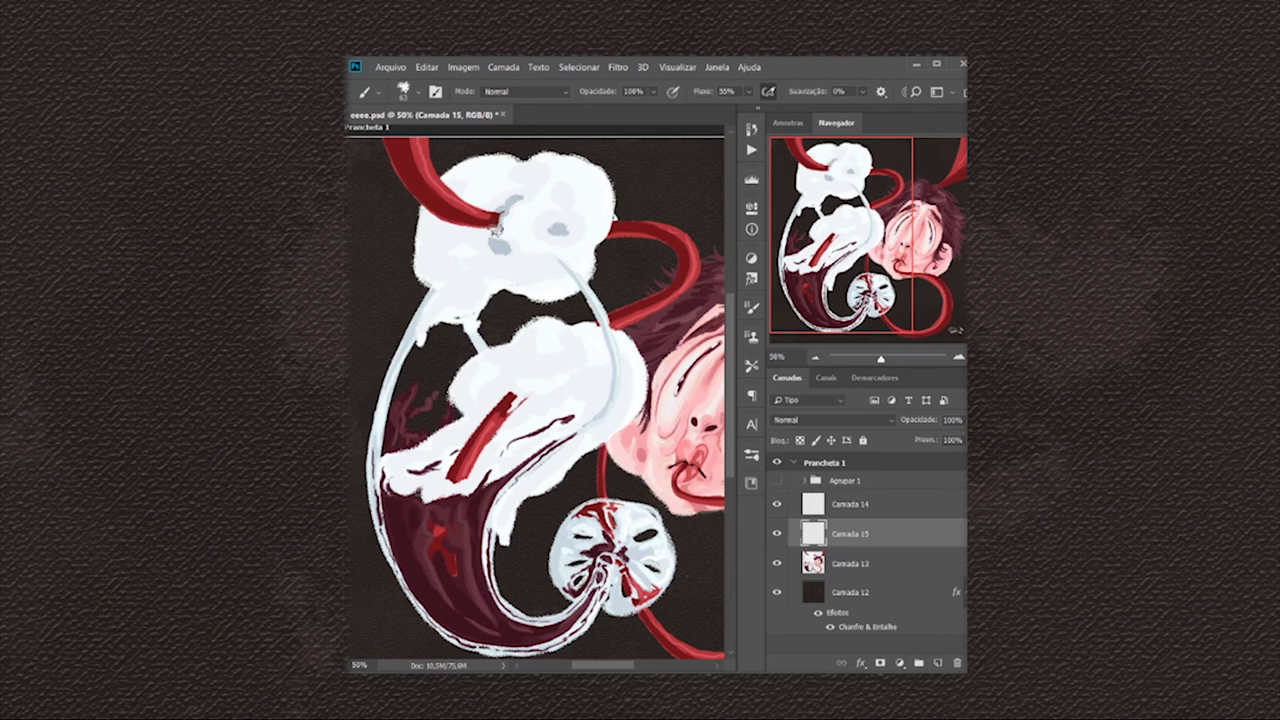
pyautogui.click(778, 481)
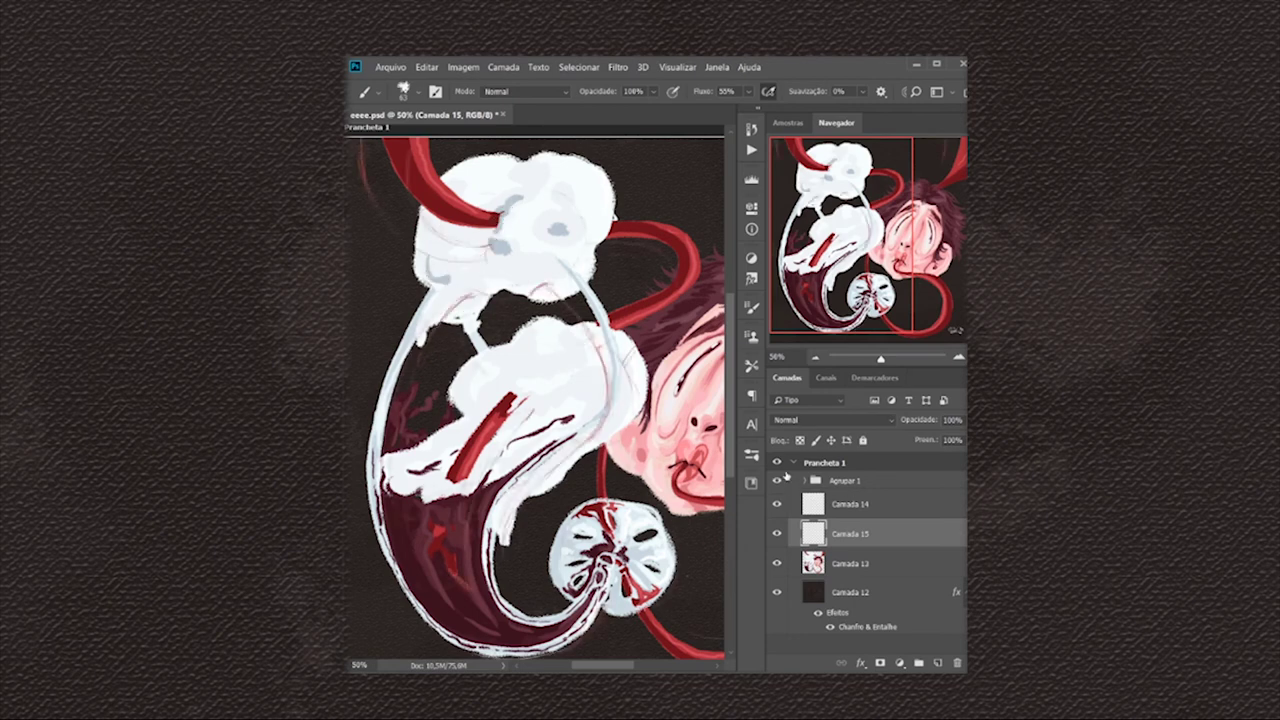
pyautogui.click(778, 481)
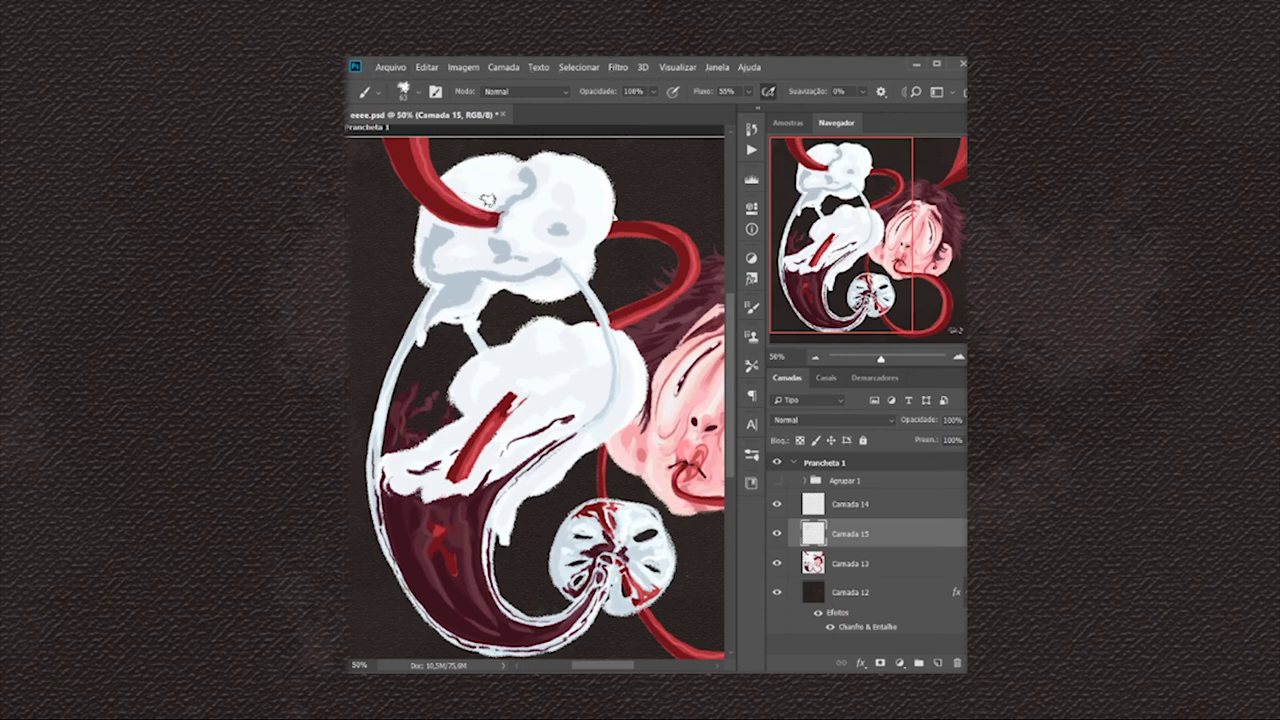
pyautogui.click(440, 278)
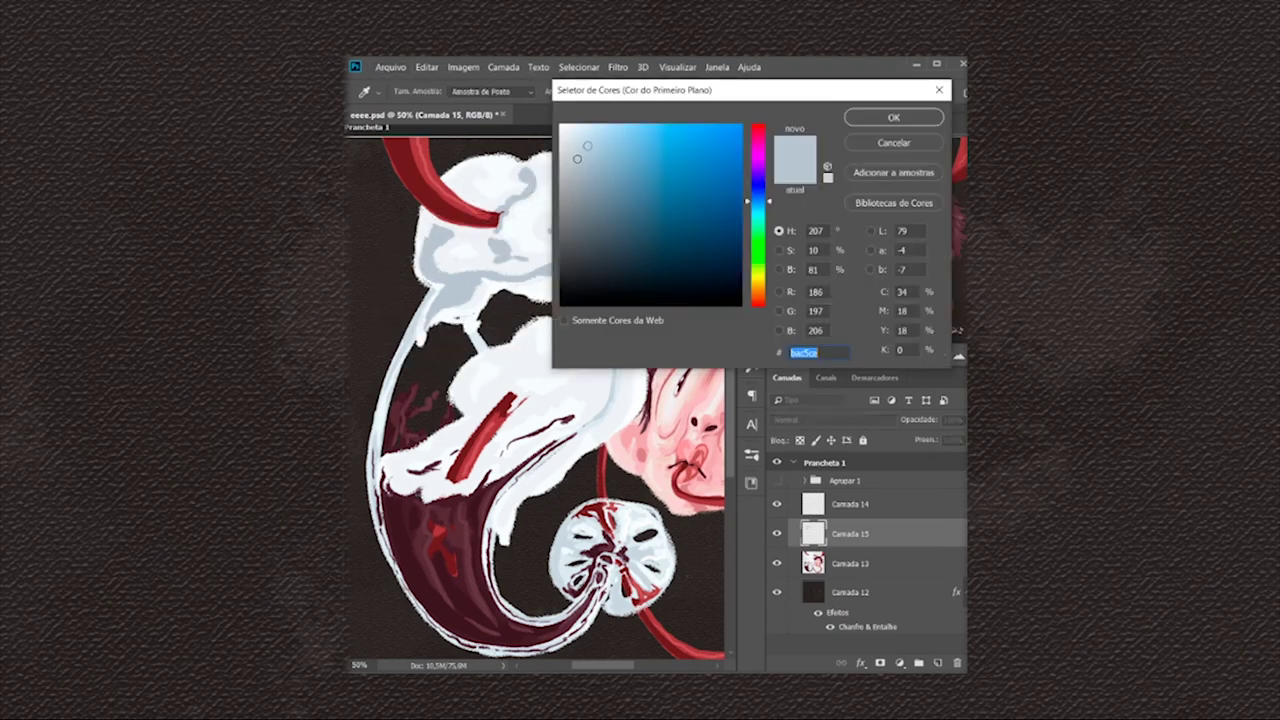
# - Pick a light grey-blue, shade the left foam, and set the brush size to 63
pyautogui.click(583, 150)
pyautogui.click(893, 118)
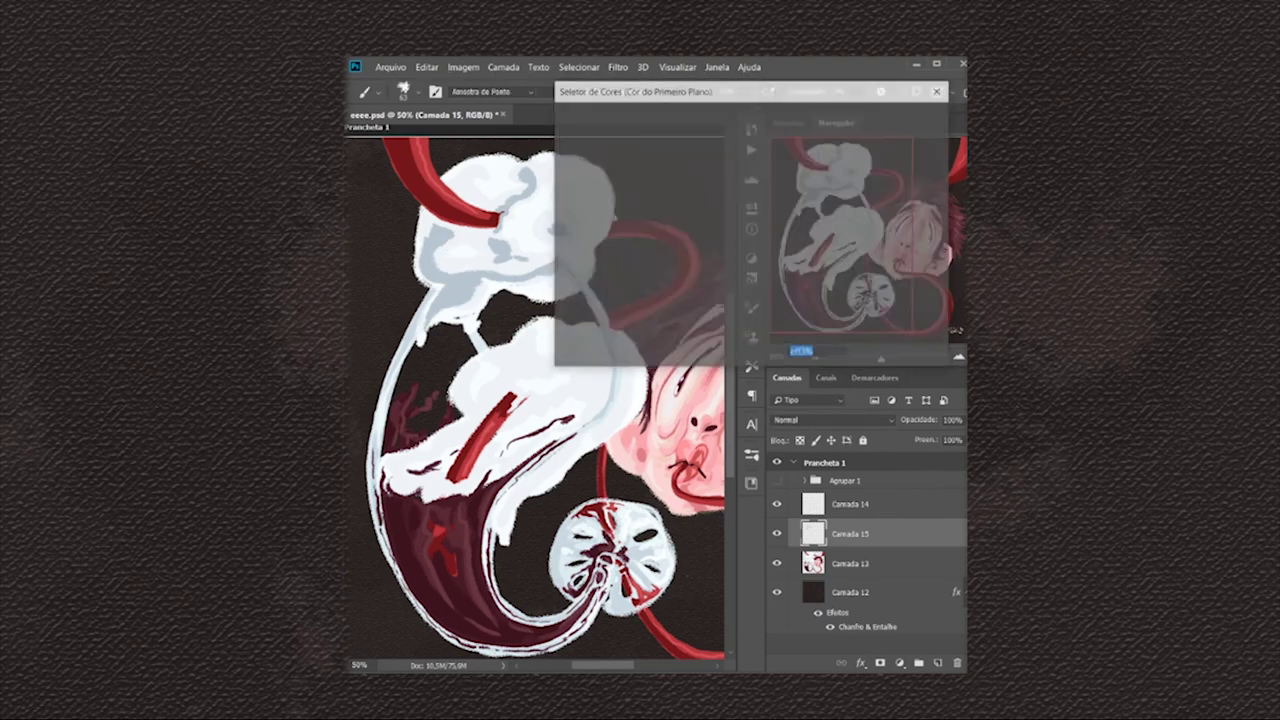
pyautogui.press('Return')
pyautogui.moveTo(443, 237); pyautogui.dragTo(443, 266)
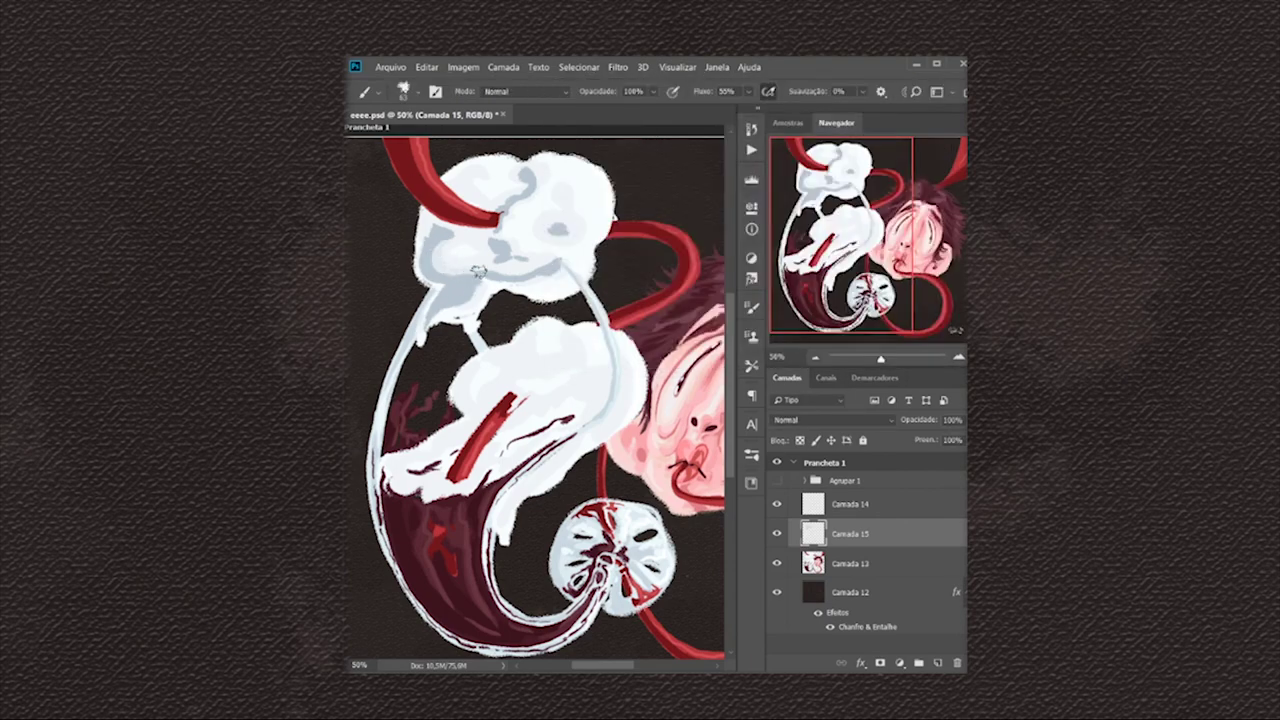
pyautogui.press(']')
pyautogui.press('[')
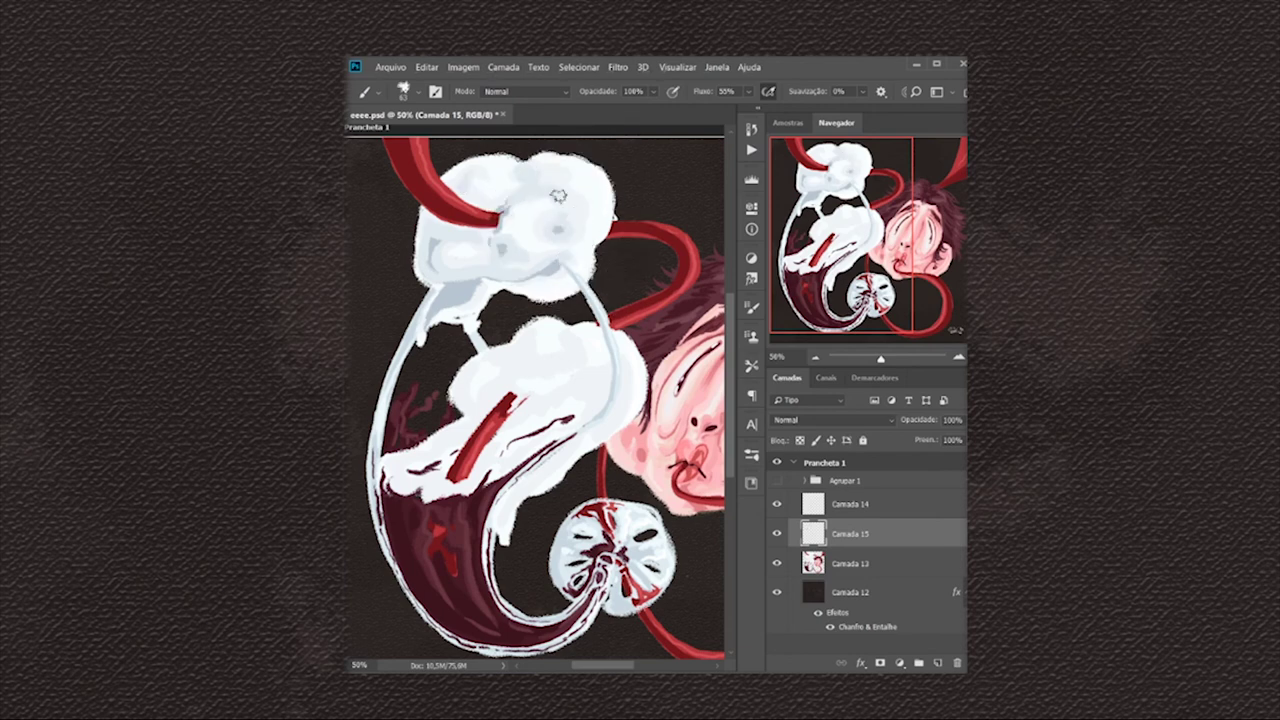
# - Paint white strokes on the left foam strand and grey shading atop the lower foam cloud
pyautogui.hotkey('ctrl', '0')
pyautogui.scroll(3, 609, 457)
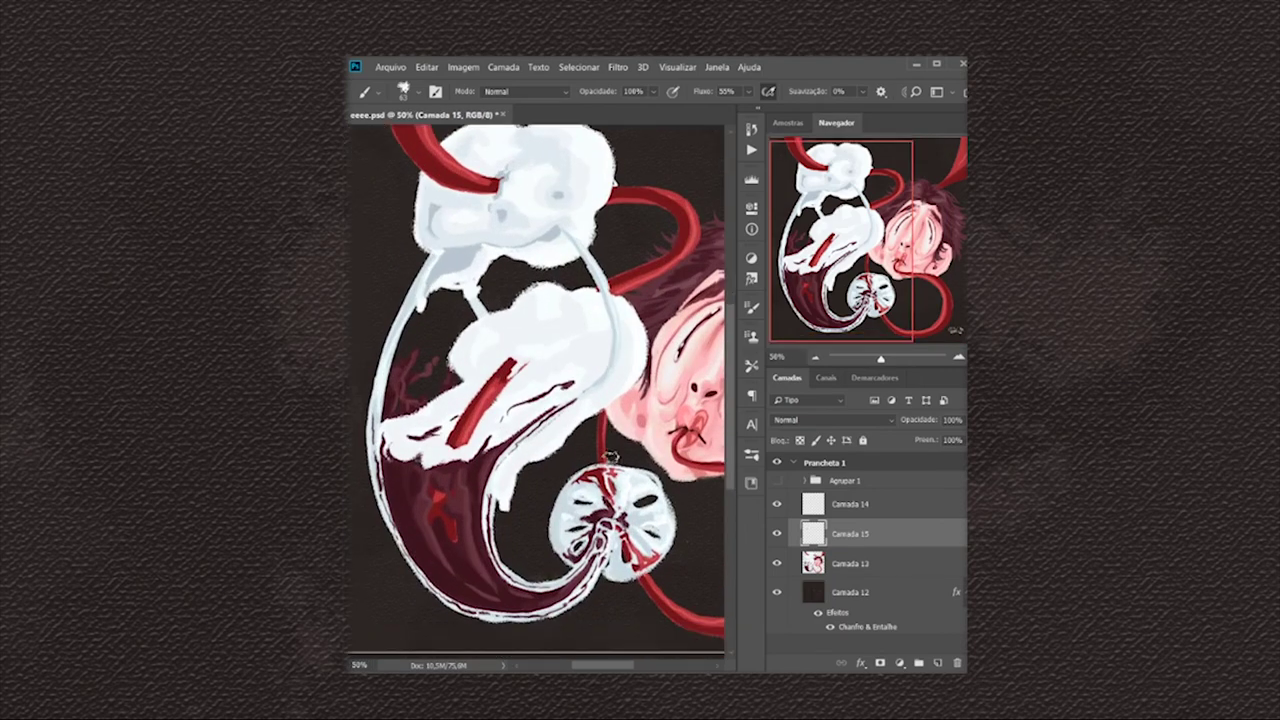
pyautogui.scroll(2, 609, 457)
pyautogui.scroll(2, 609, 457)
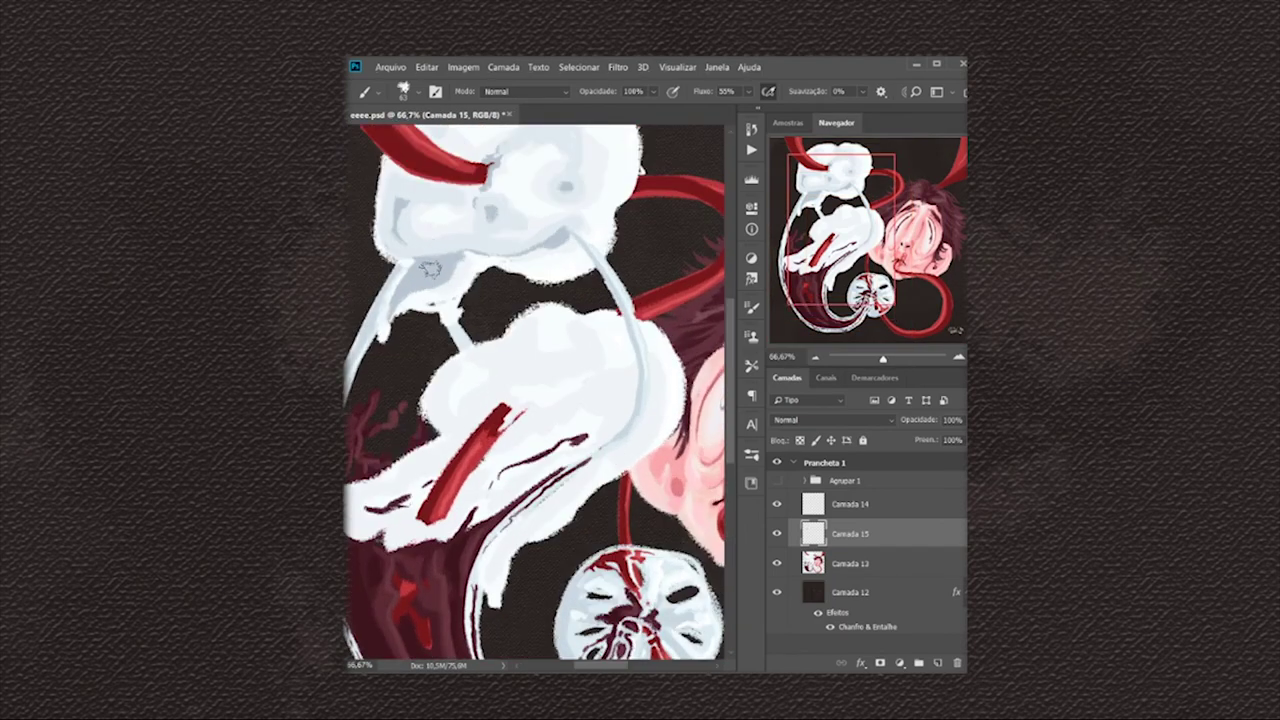
pyautogui.moveTo(386, 312); pyautogui.dragTo(425, 292)
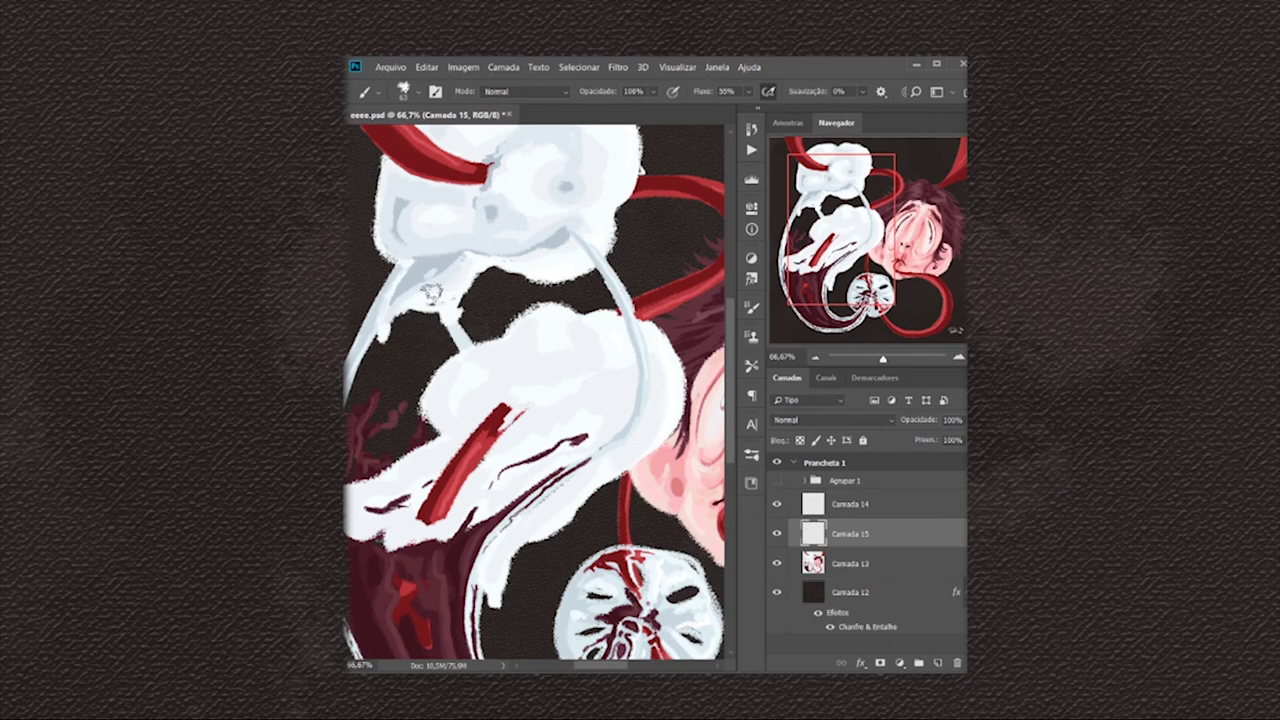
pyautogui.keyDown('alt'); pyautogui.click(430, 270); pyautogui.keyUp('alt')
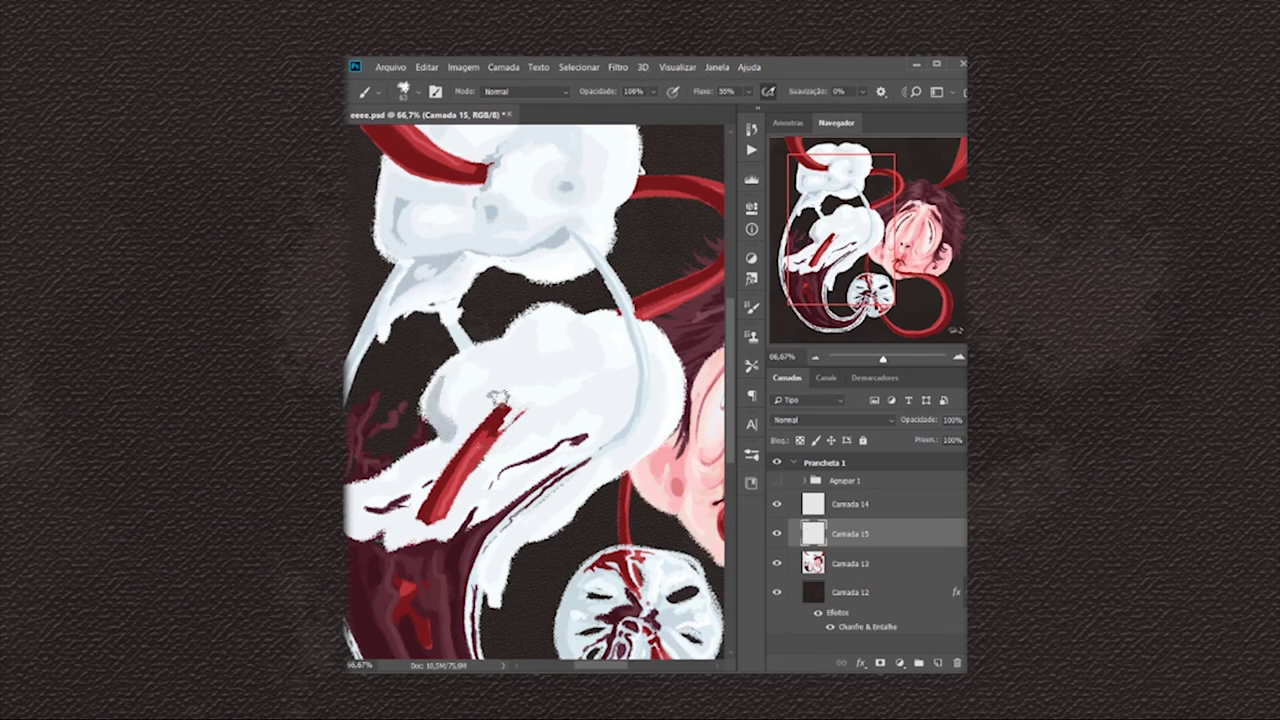
pyautogui.moveTo(520, 338)
pyautogui.mouseDown()
pyautogui.moveTo(495, 358)
pyautogui.moveTo(590, 340)
pyautogui.mouseUp()
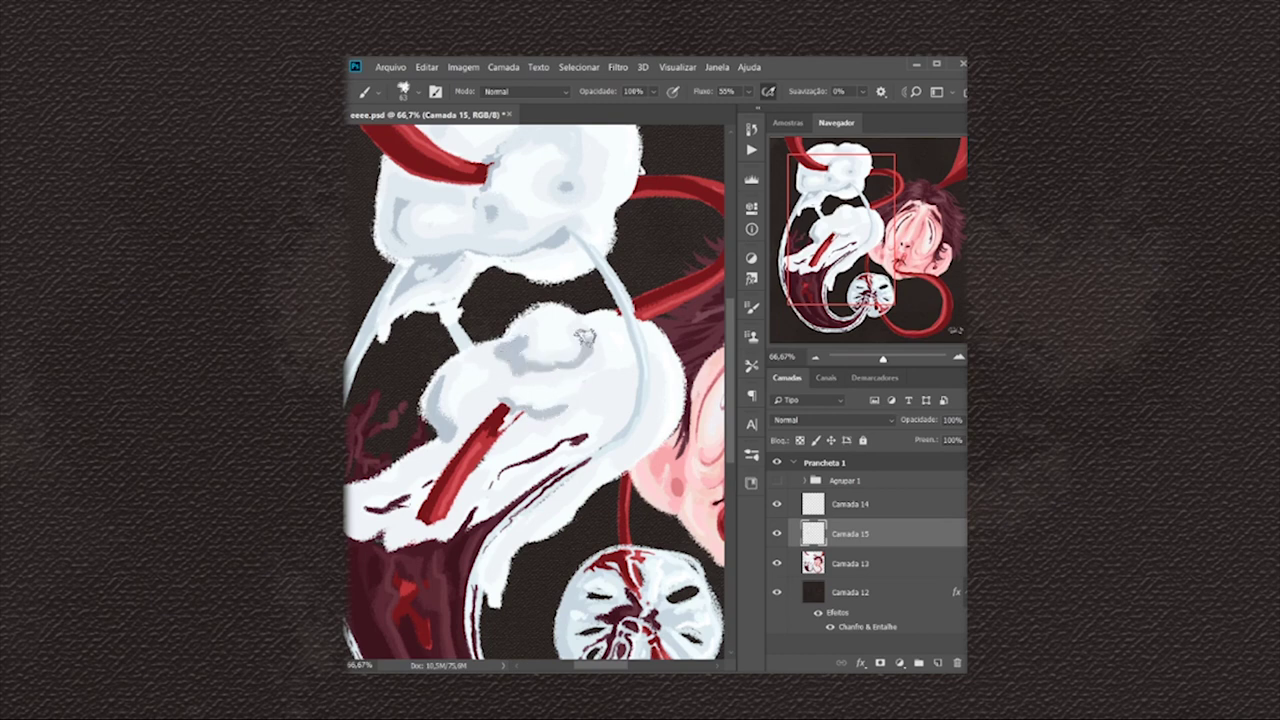
# - Check the red sketch lines, then shade the lower foam's curved edge and body grey
pyautogui.click(777, 481)
pyautogui.click(777, 481)
pyautogui.click(777, 481)
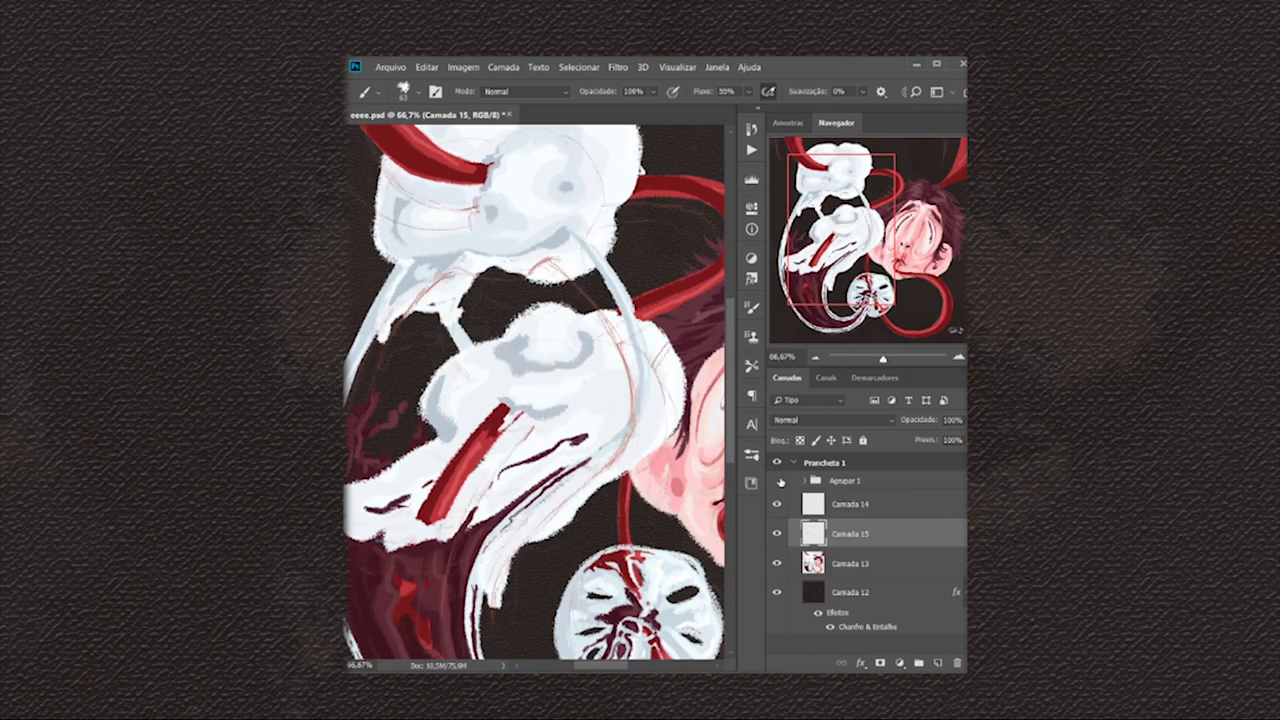
pyautogui.click(777, 481)
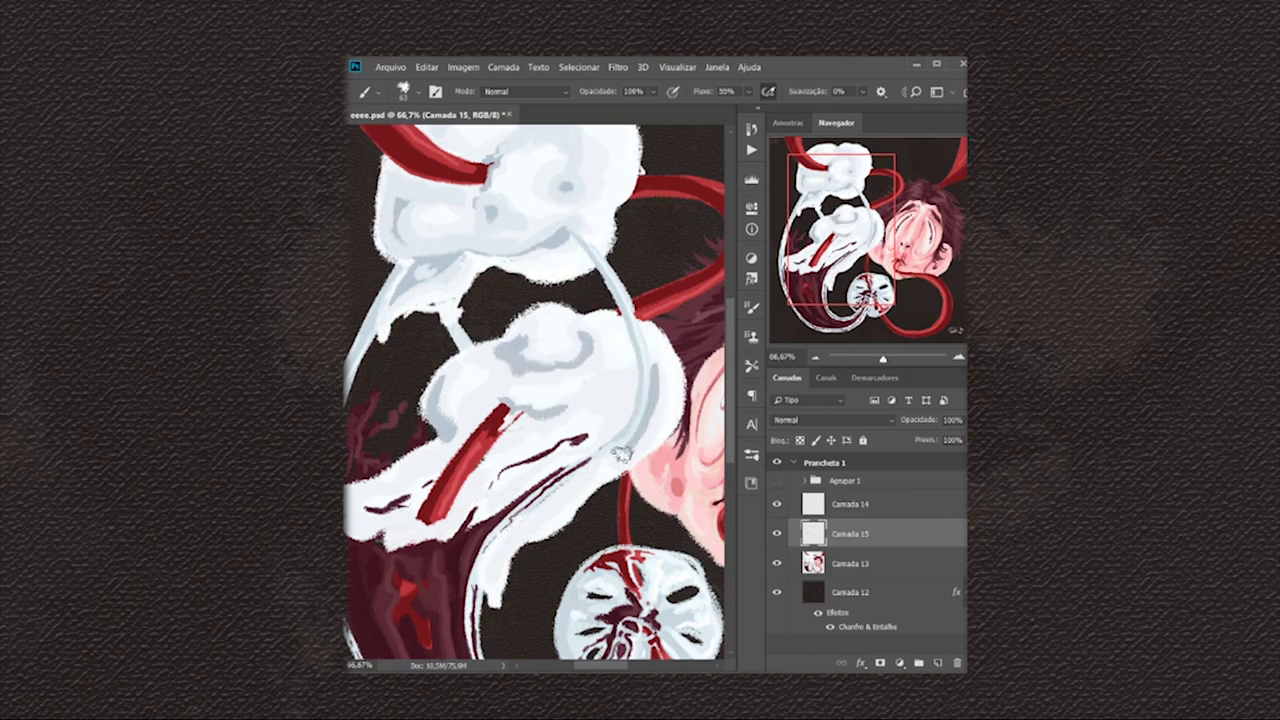
pyautogui.moveTo(575, 480); pyautogui.dragTo(500, 548)
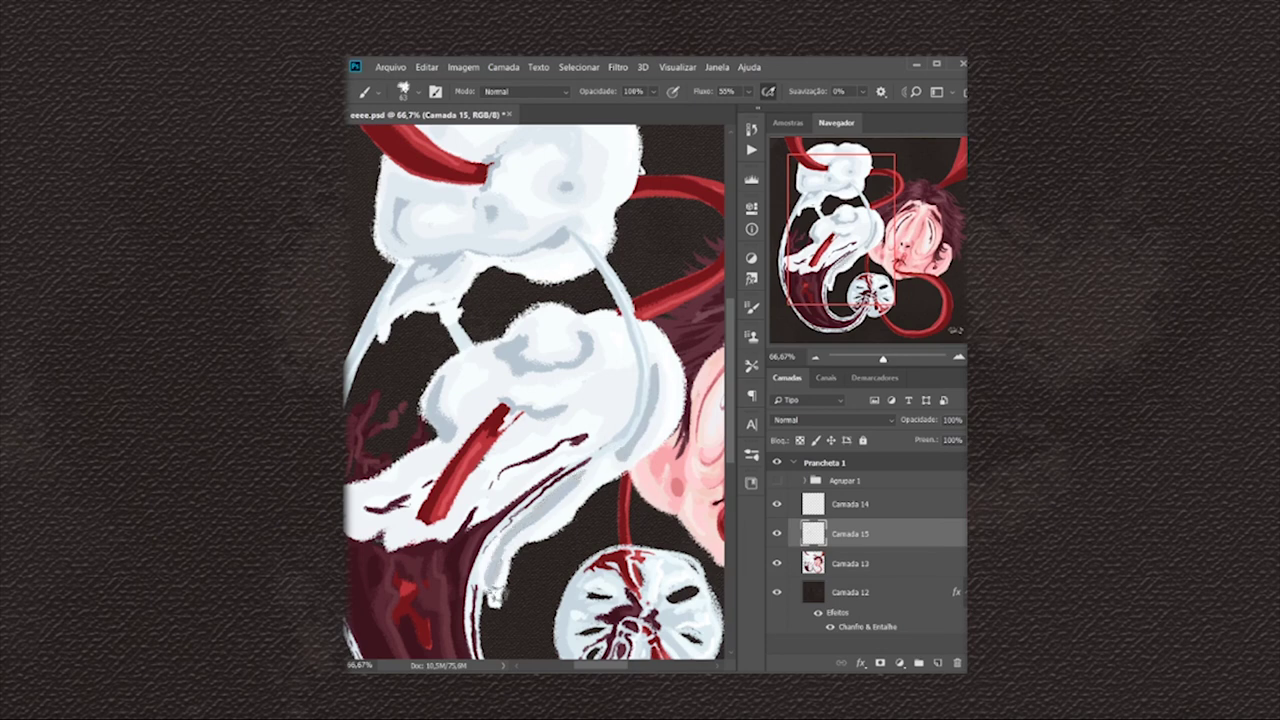
pyautogui.hscroll(-2, 610, 420)
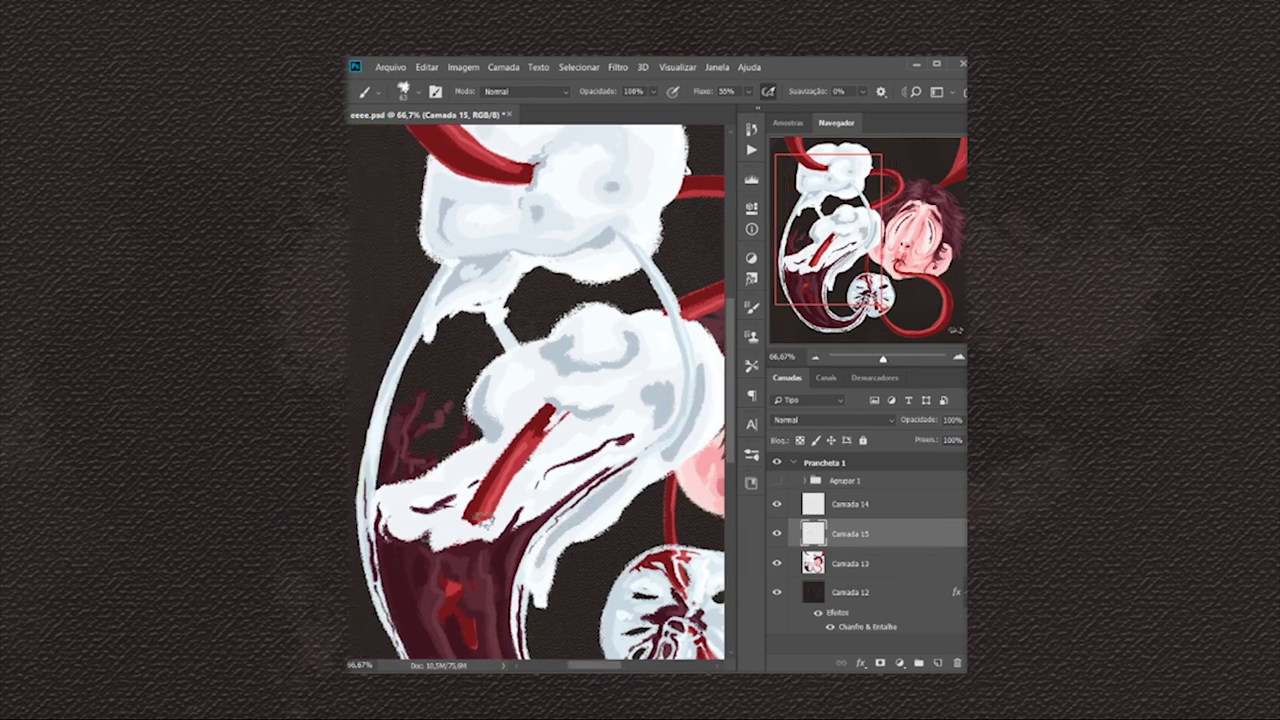
pyautogui.moveTo(398, 518); pyautogui.dragTo(519, 411)
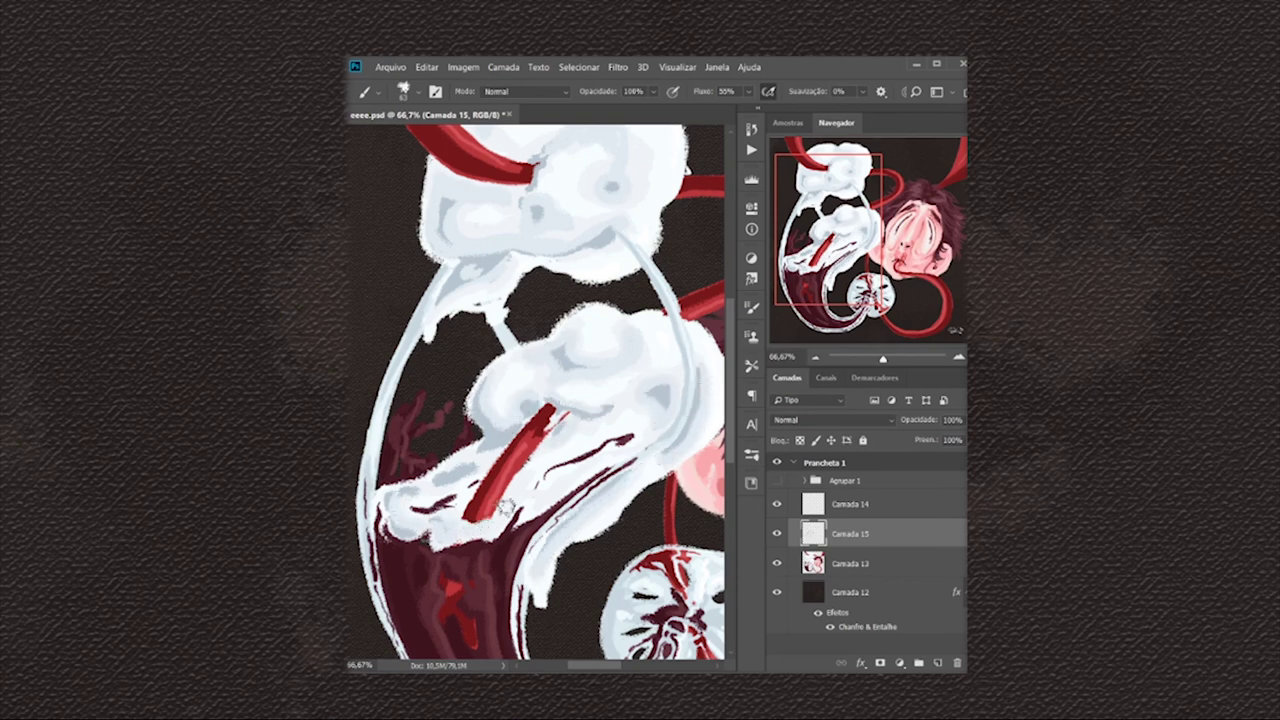
# - Zoom out and back in to review the finished painting
pyautogui.scroll(-3, 505, 508)
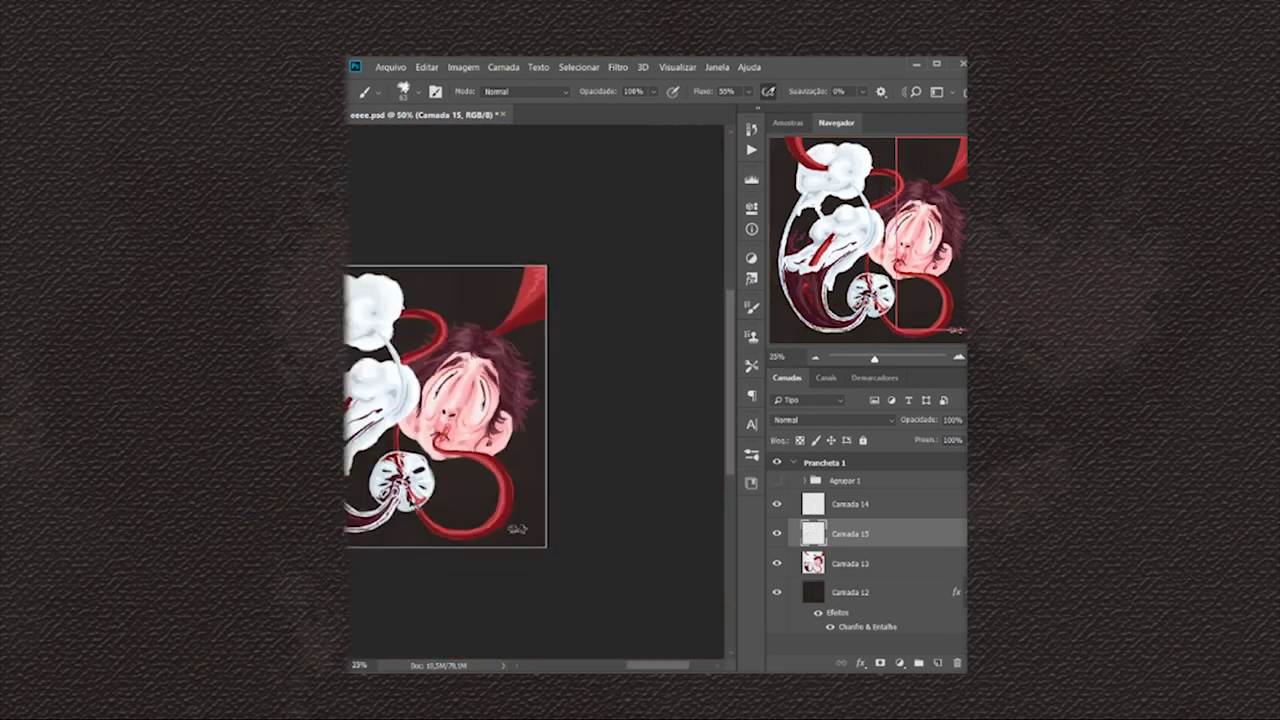
pyautogui.scroll(4, 408, 495)
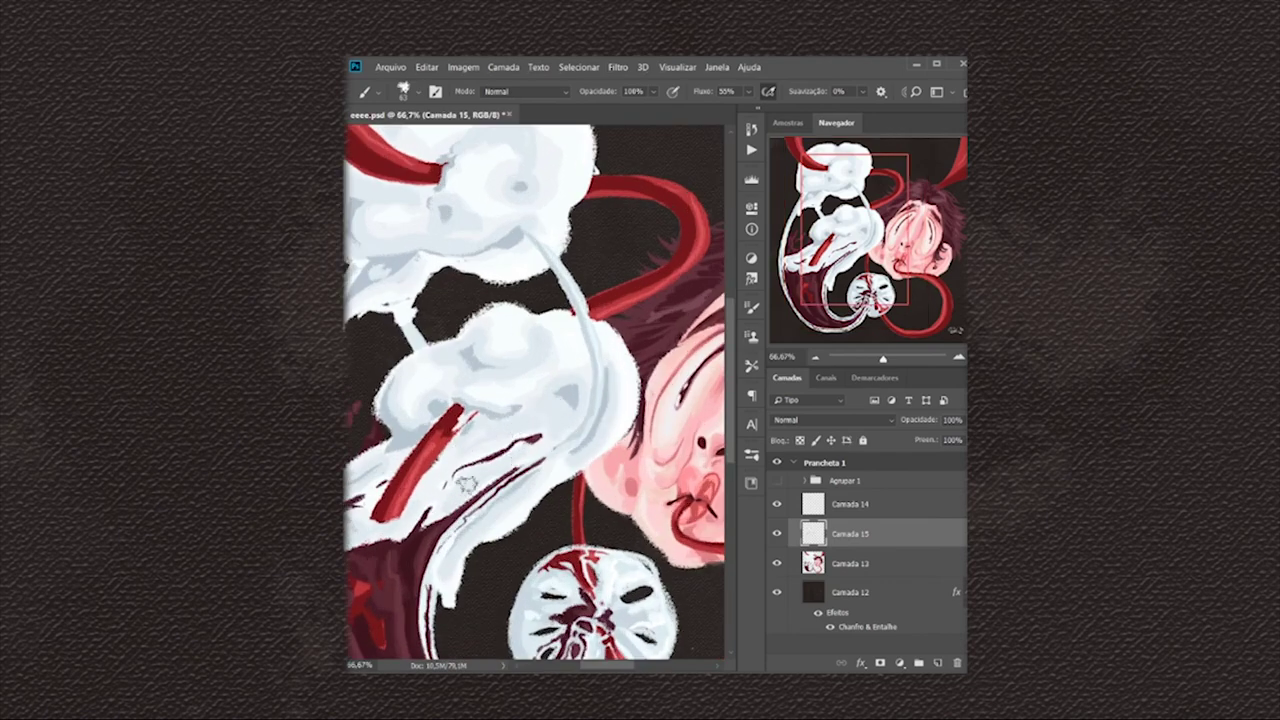
pyautogui.scroll(-1, 480, 400)
pyautogui.scroll(-1, 484, 400)
pyautogui.scroll(1, 483, 399)
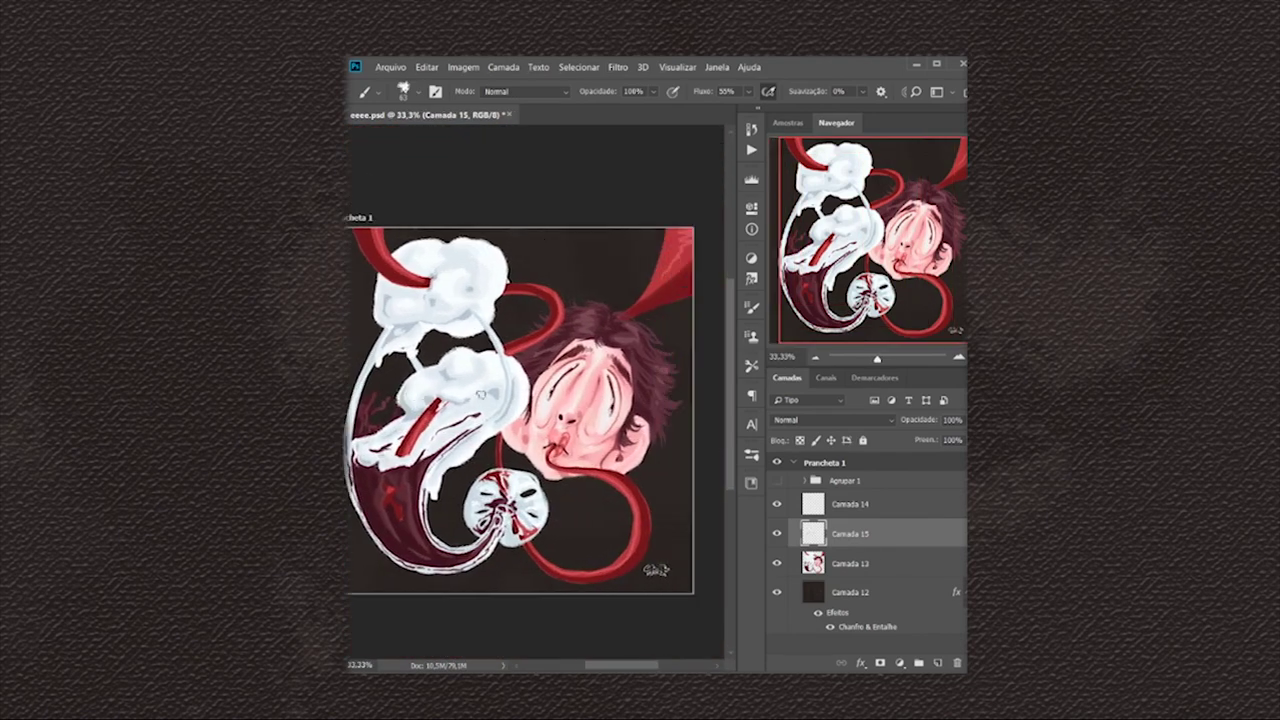
pyautogui.scroll(2, 470, 352)
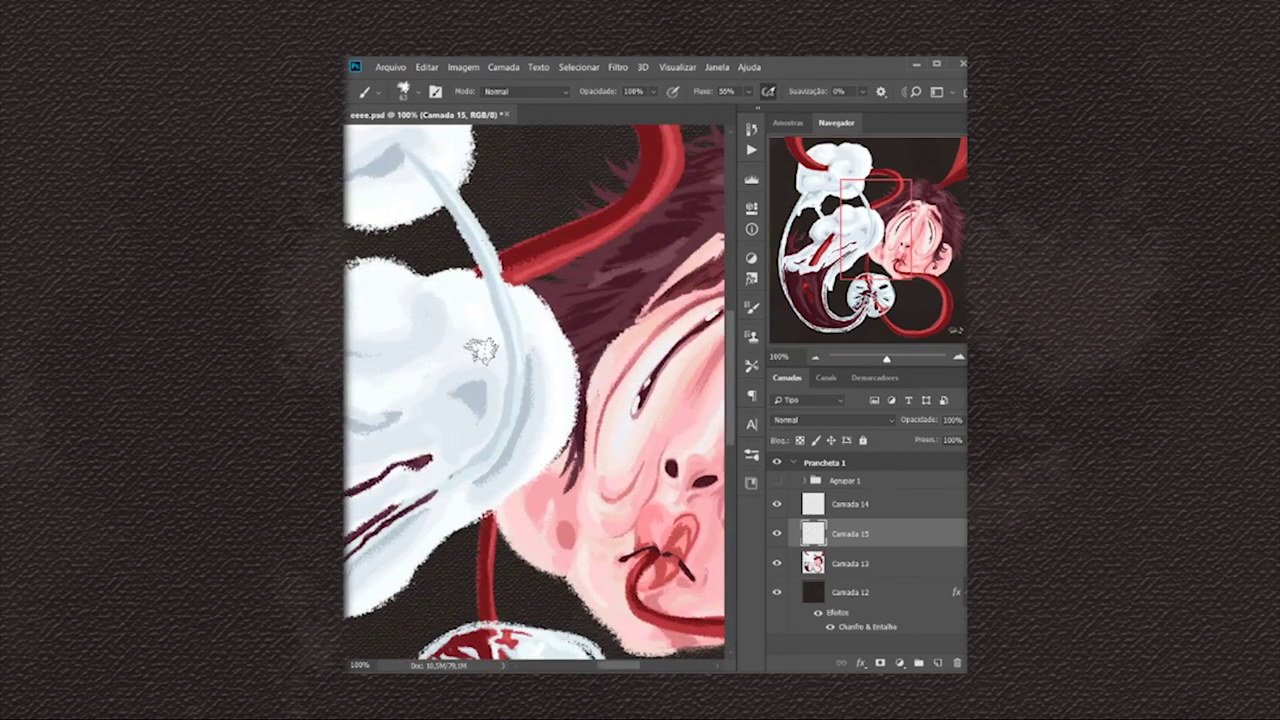